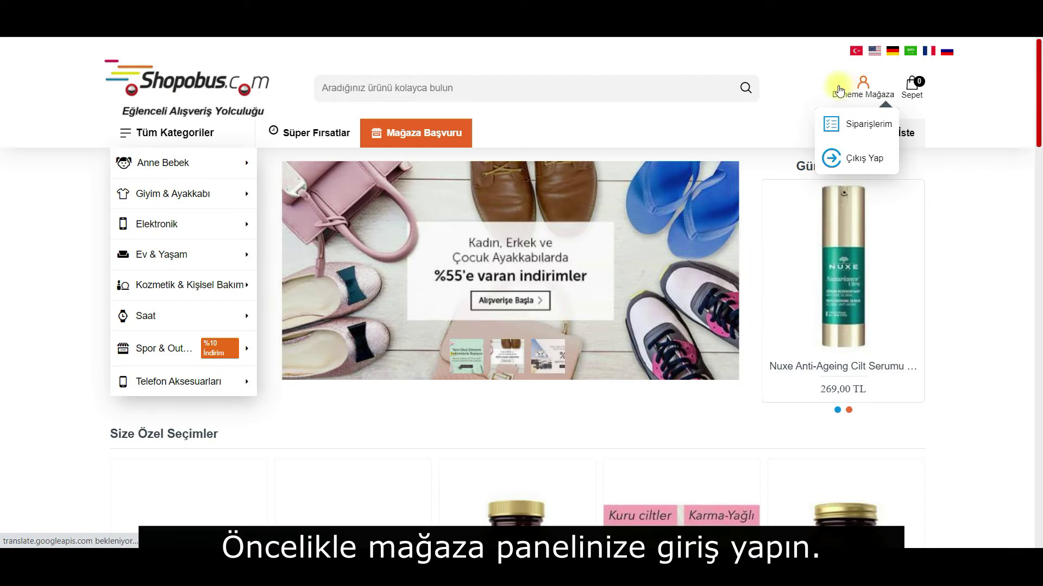
Step: From Ürün Yönetimi > Excel/XML ile Ürün Yükle, download the sample template ornek_urun_ciktisi.xlsx and open it
click(849, 86)
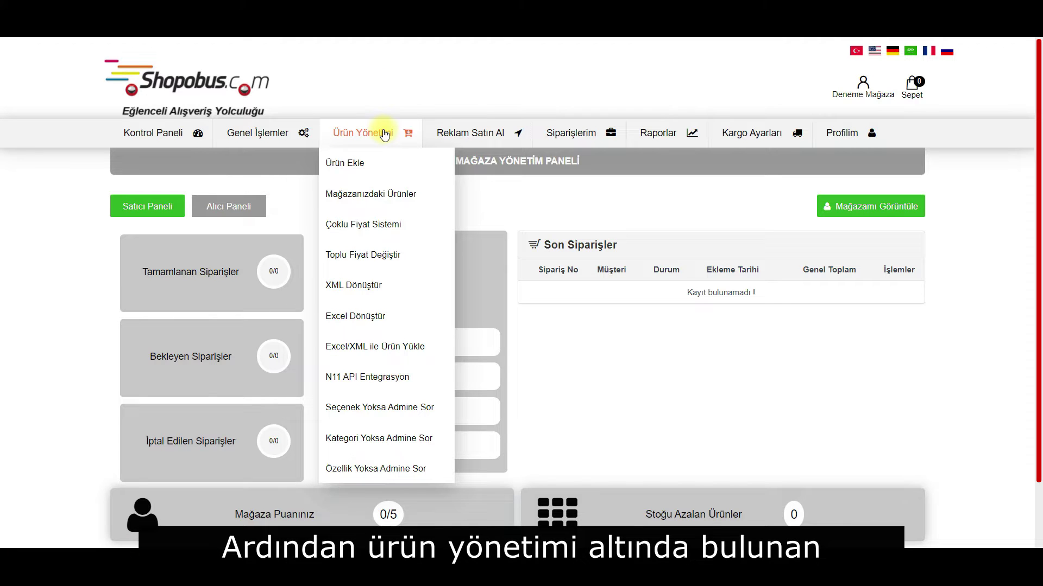
click(377, 349)
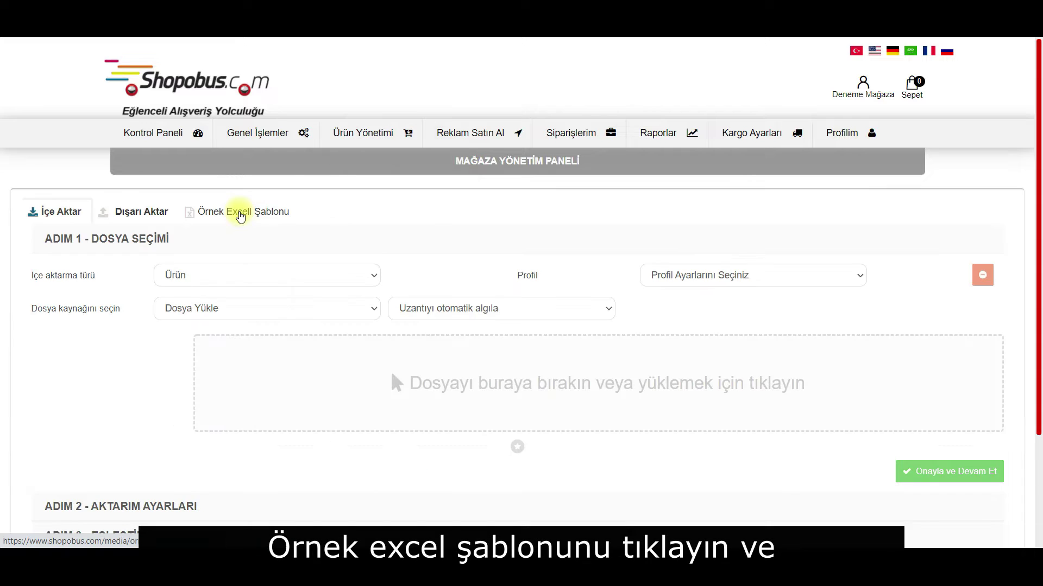
click(241, 215)
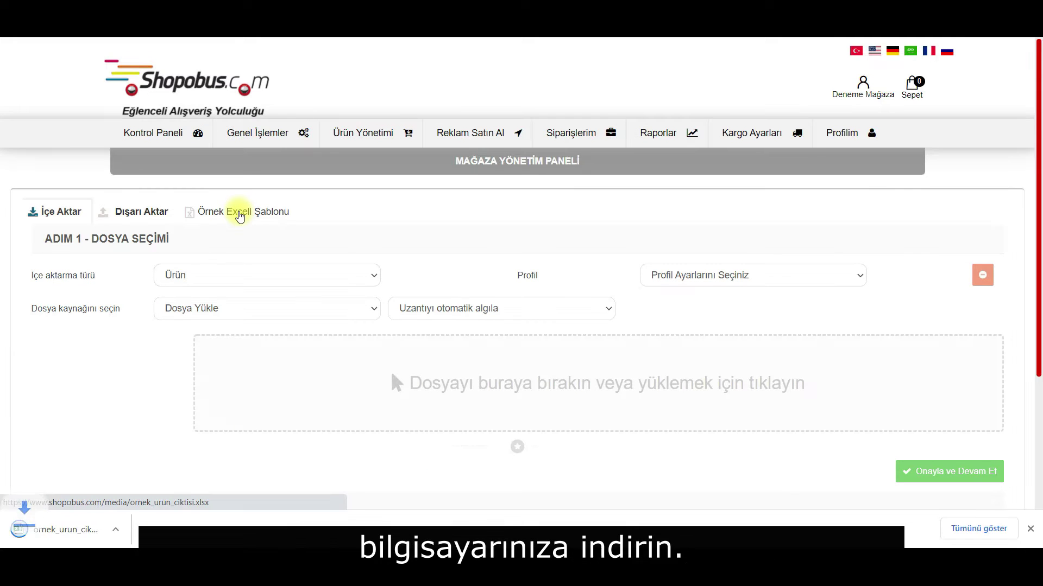
click(86, 534)
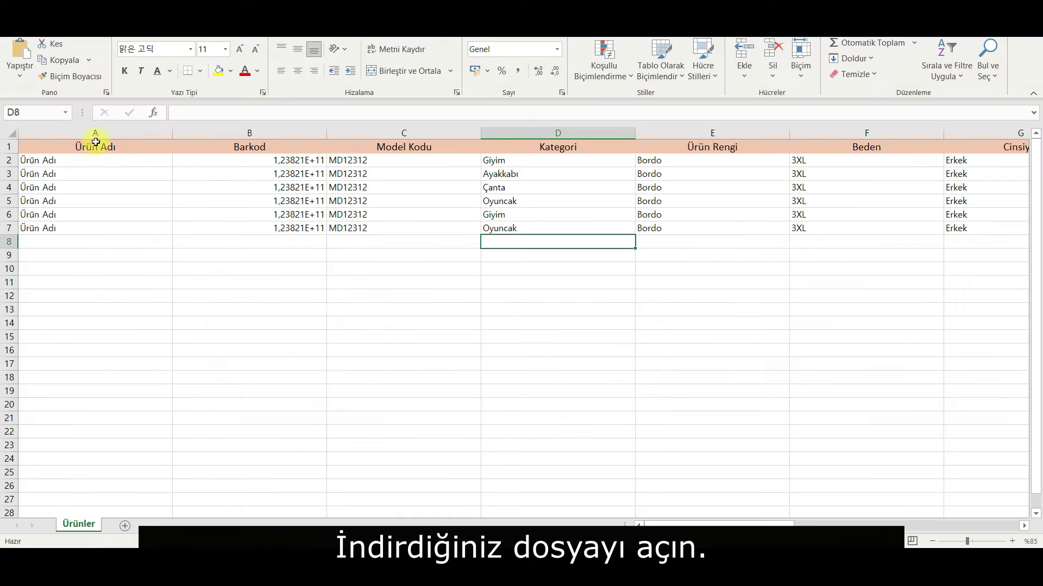
Step: Review the first template headings: Ürün Adı, Barkod, Model Kodu, Kategori, Ürün Rengi and Beden
click(94, 134)
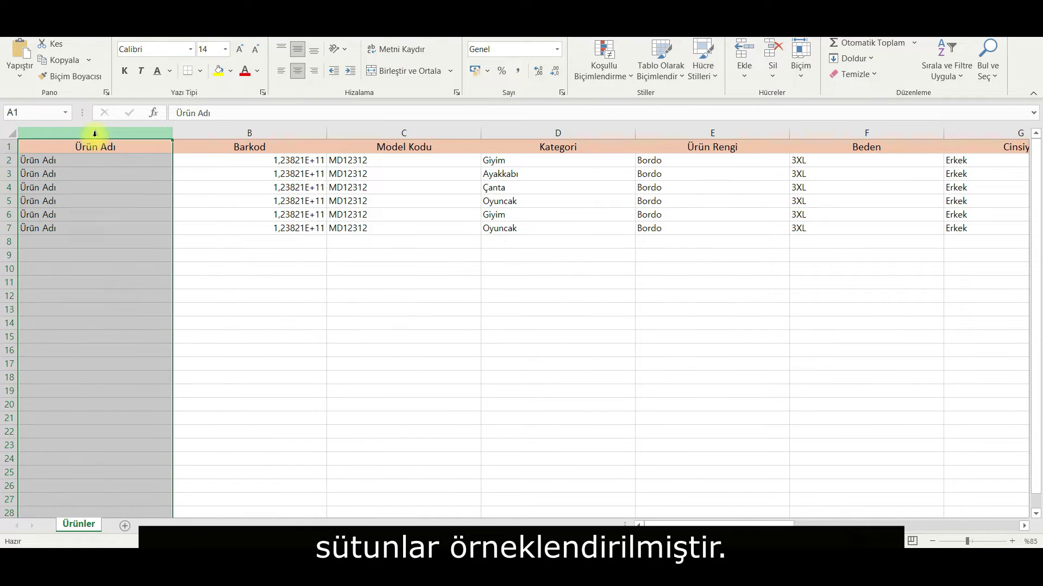
click(230, 130)
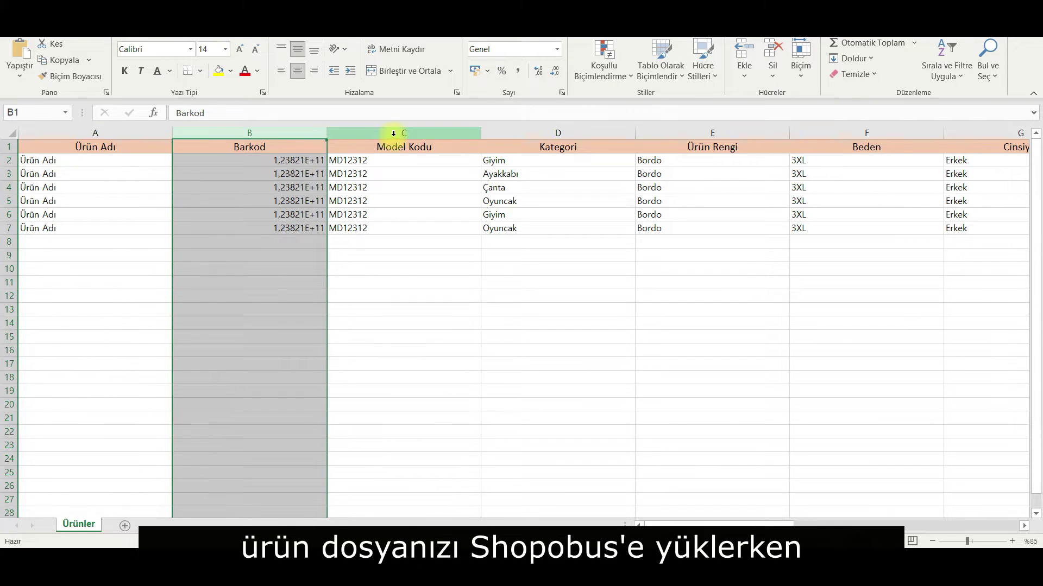
click(393, 133)
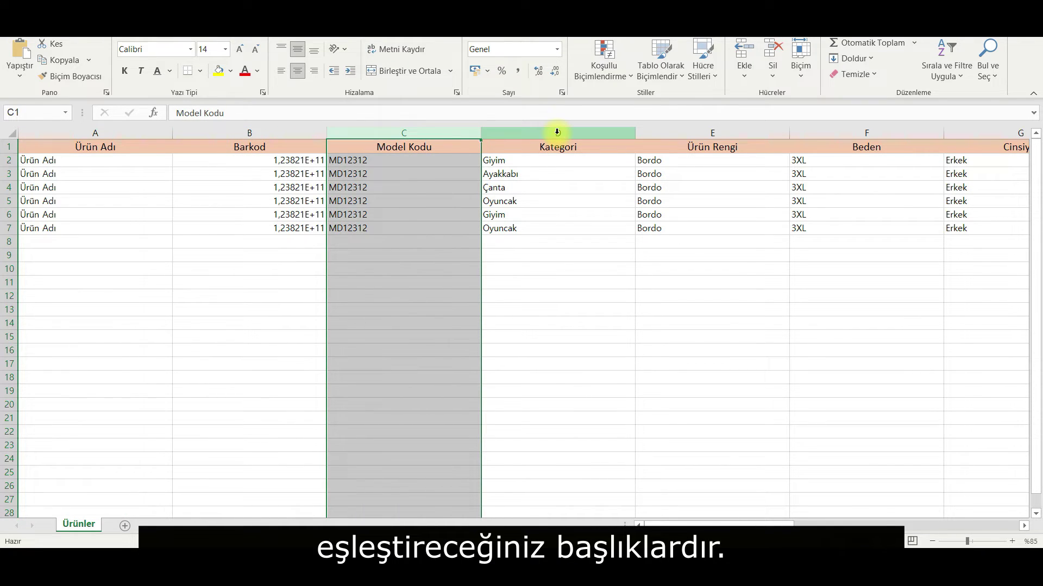
click(557, 132)
click(691, 133)
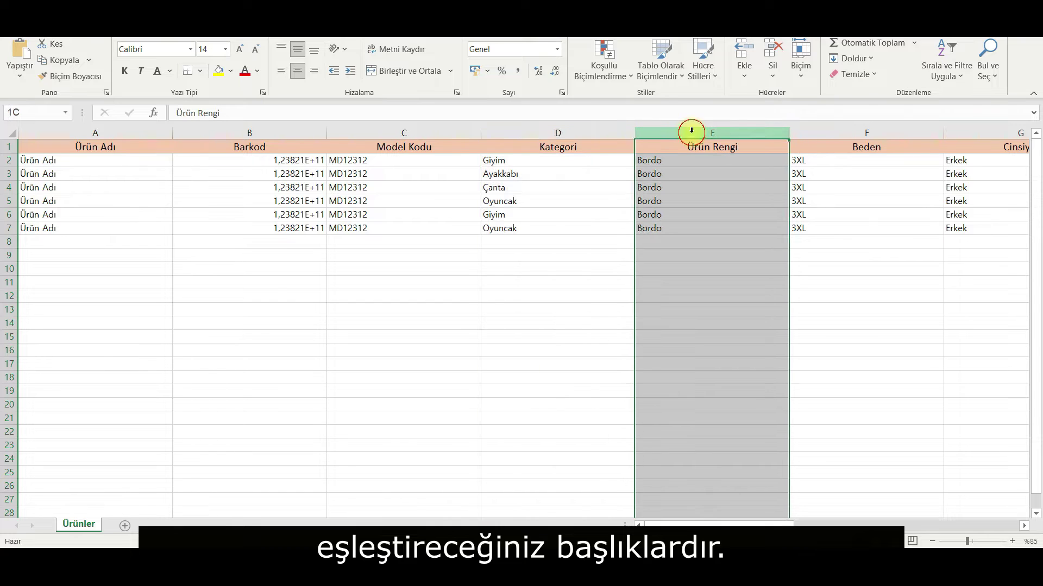
click(839, 133)
Step: Review the remaining headings from Cinsiyet to Görsel Linki, then select the six sample rows
scroll(605, 182, right, 3)
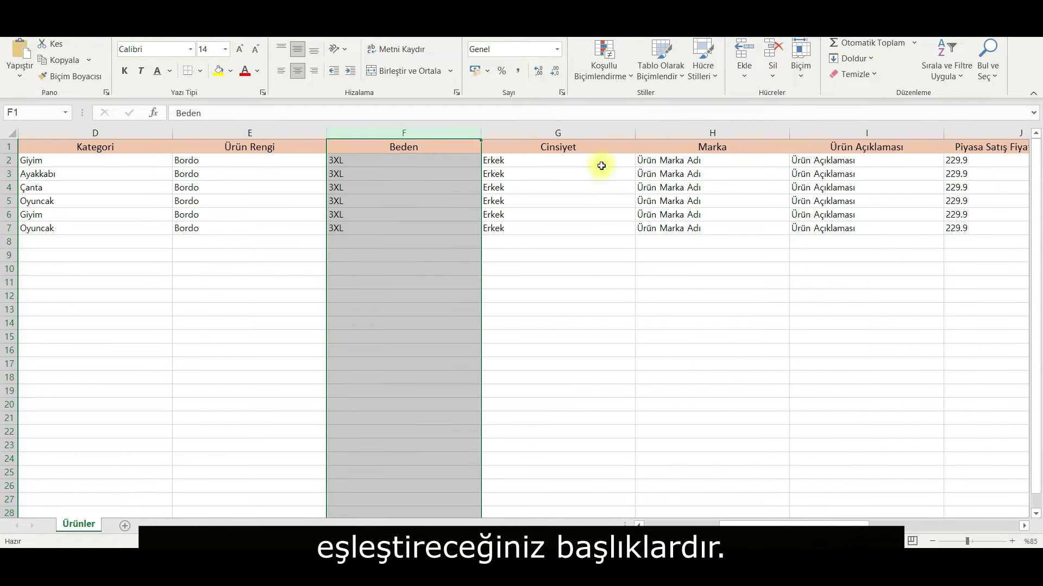
click(596, 133)
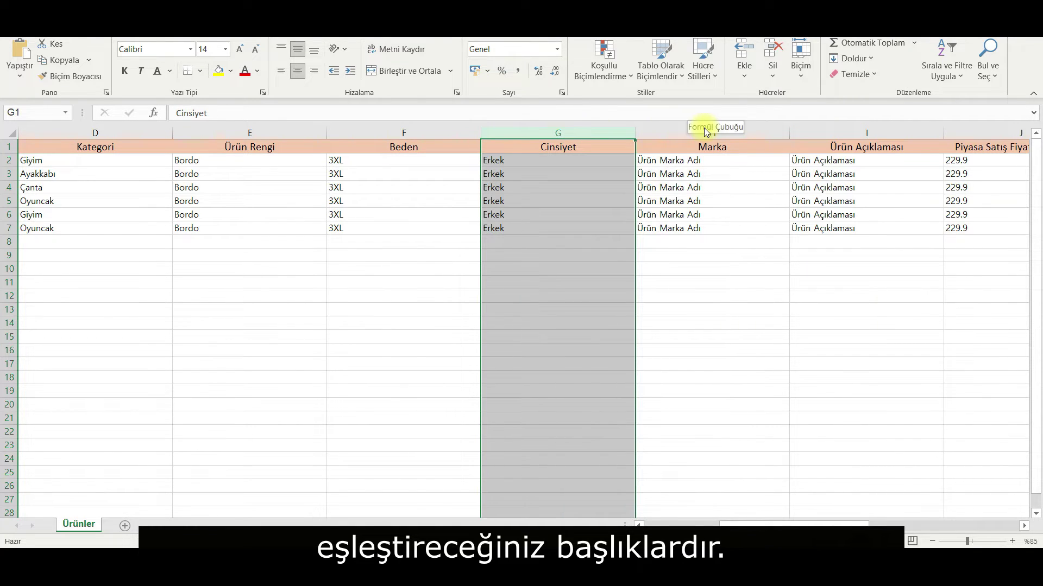
click(751, 133)
click(868, 132)
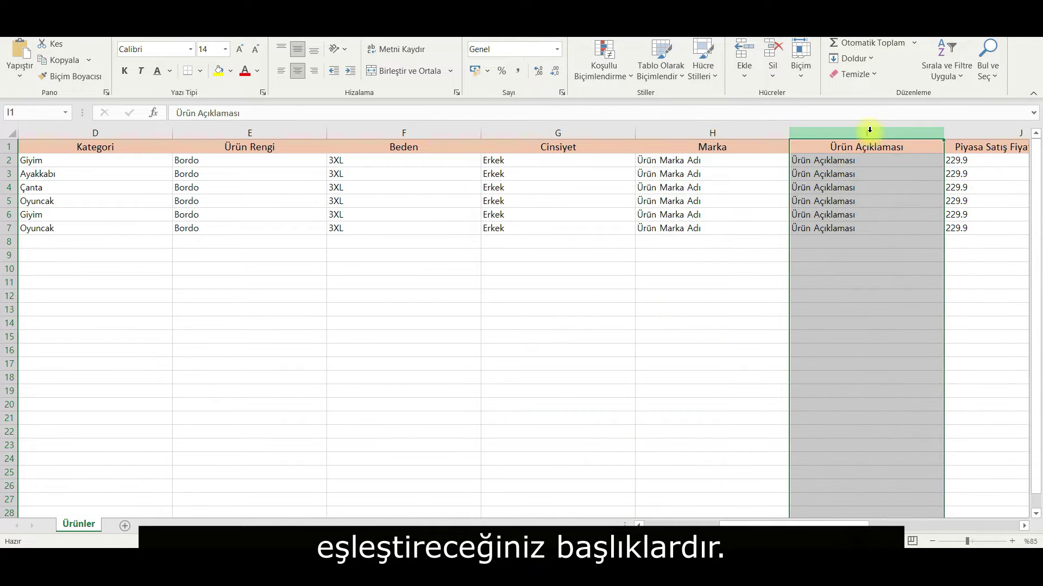
click(985, 132)
click(288, 132)
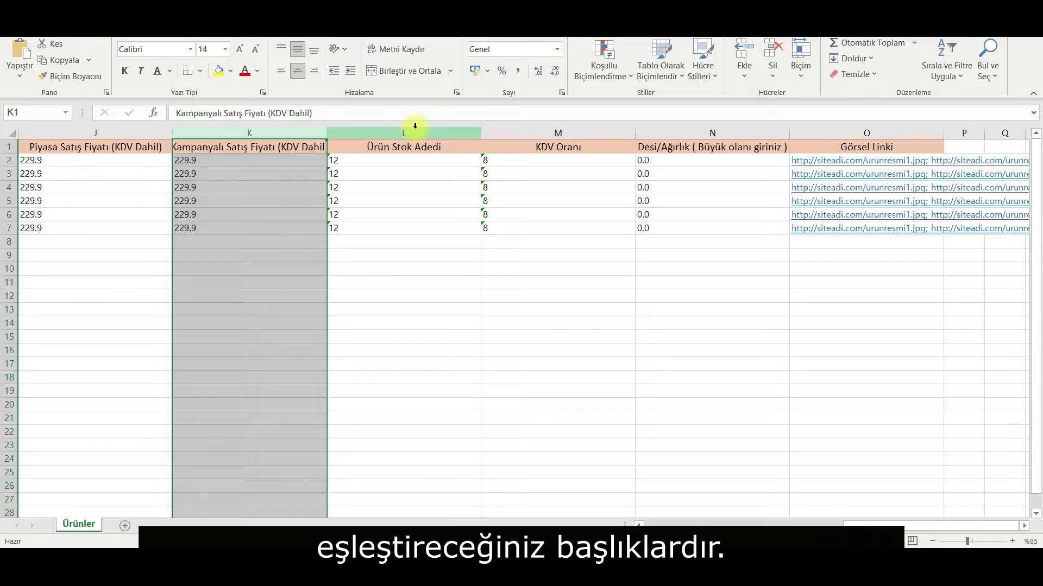
click(414, 131)
click(520, 130)
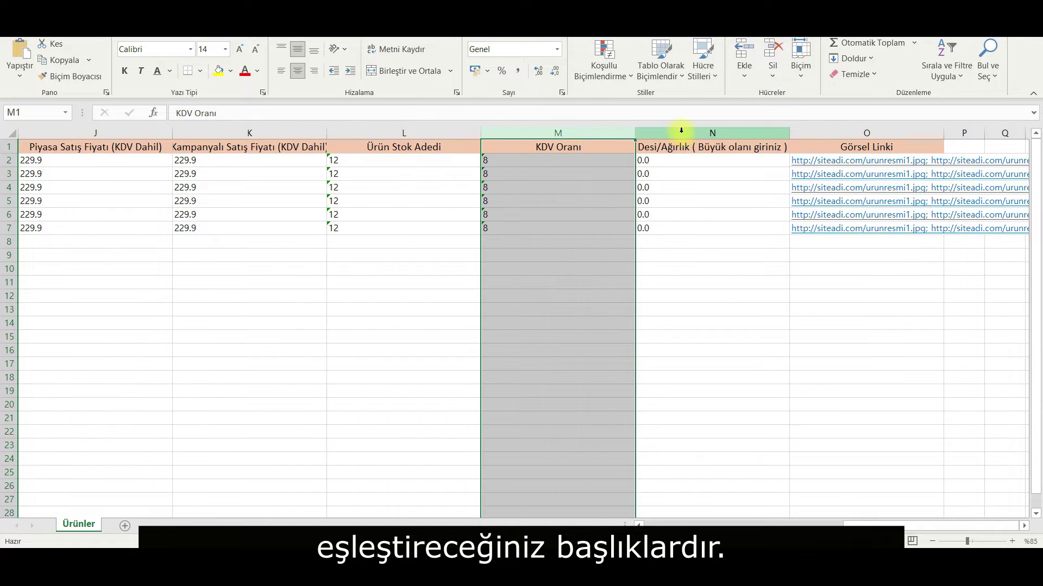
click(687, 133)
click(827, 133)
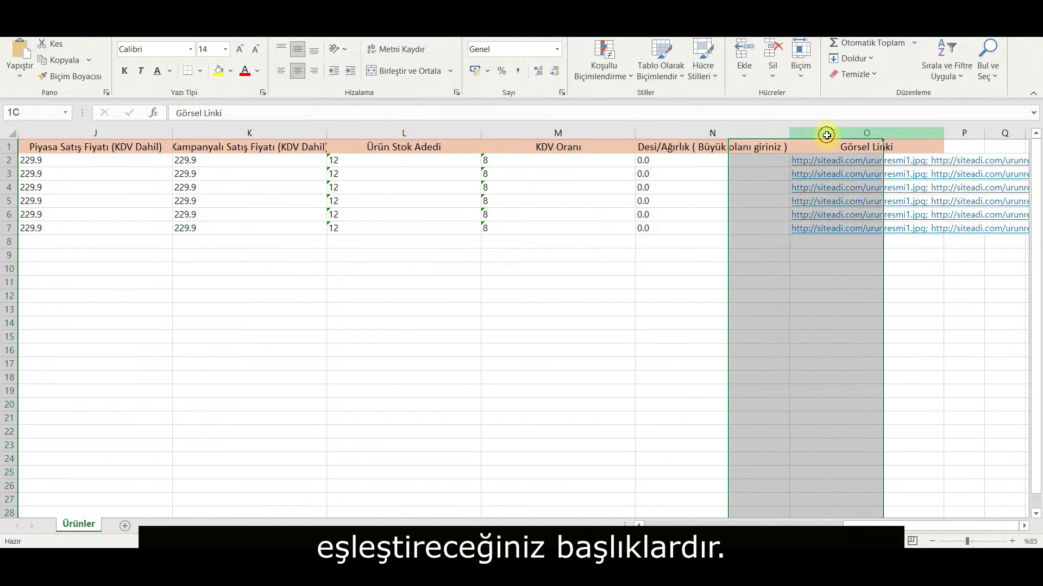
click(9, 160)
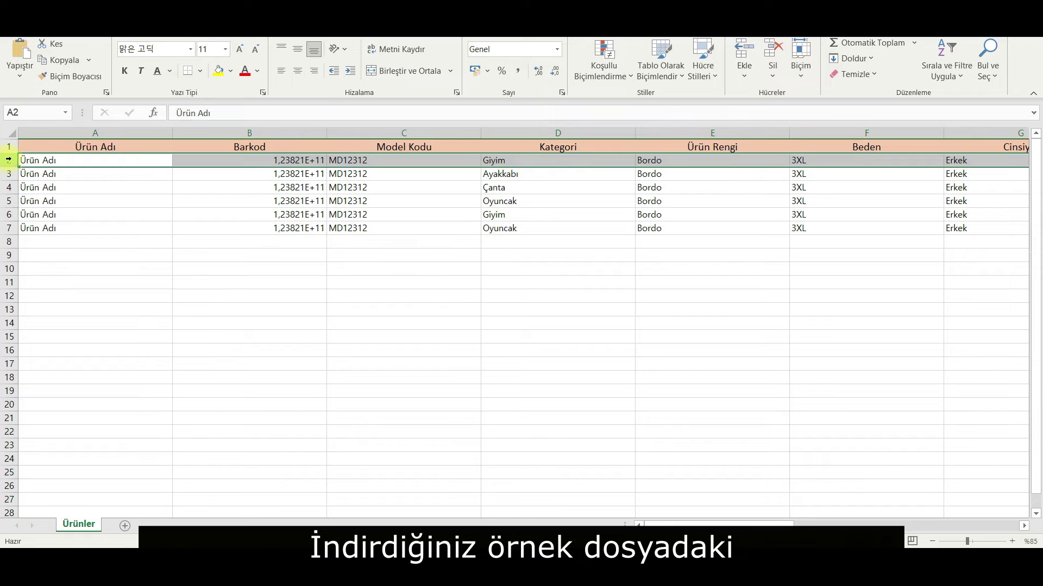
key(ctrl+shift+Down)
Step: Delete the six sample product rows from the template
right_click(8, 160)
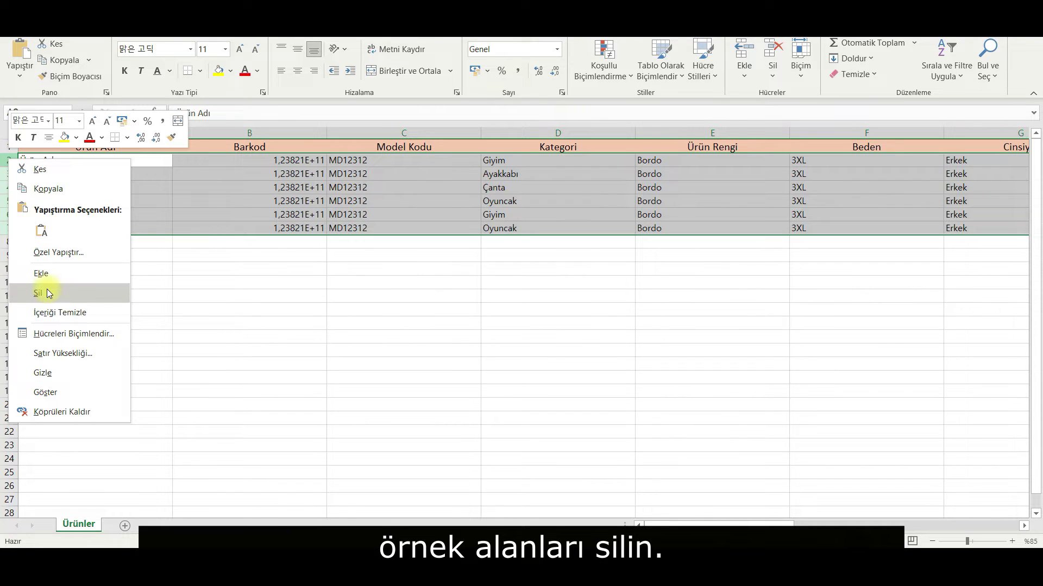
click(47, 293)
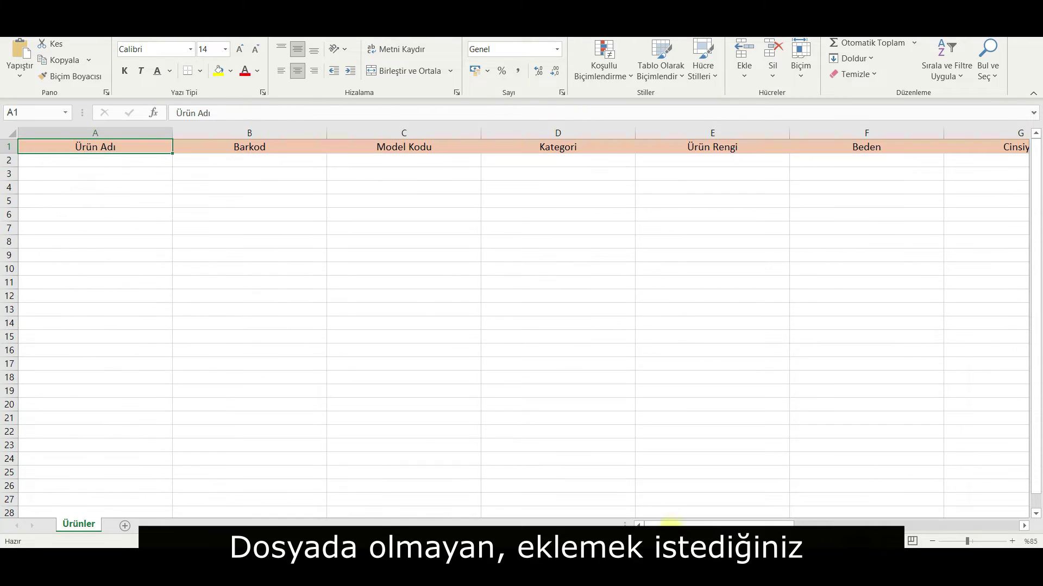
drag(669, 524, 838, 524)
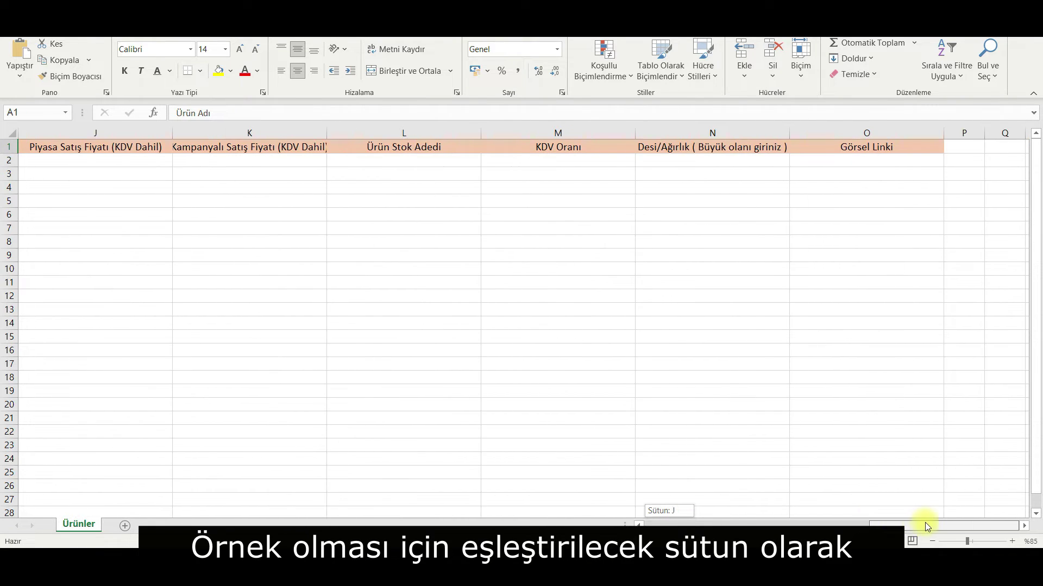
drag(837, 524, 925, 524)
Step: Add a 'Kaç Günde Kargoda' heading in P1 after Görsel Linki
click(935, 145)
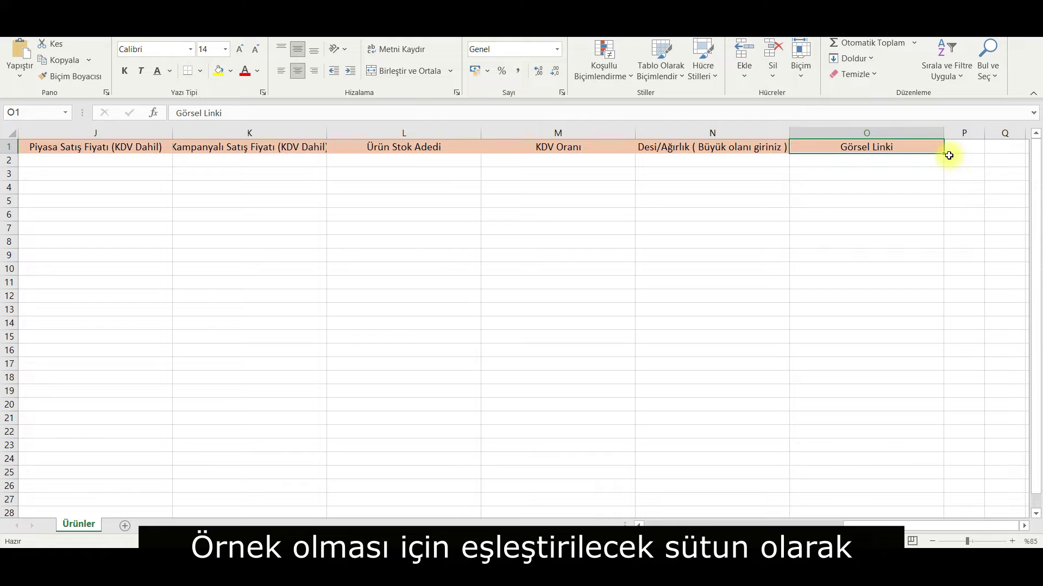
drag(945, 155, 969, 147)
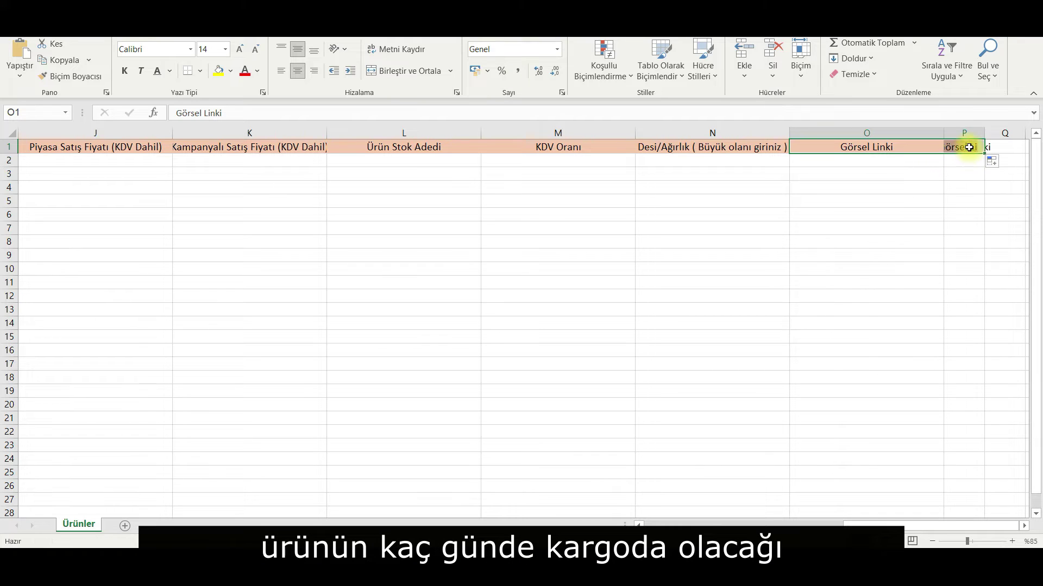
click(969, 147)
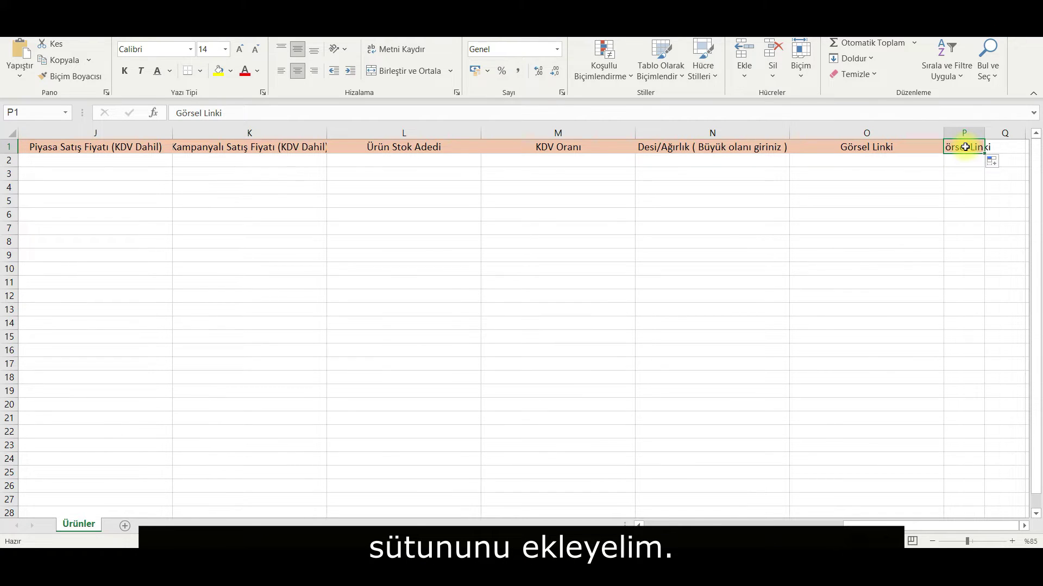
text(Kaç Gü)
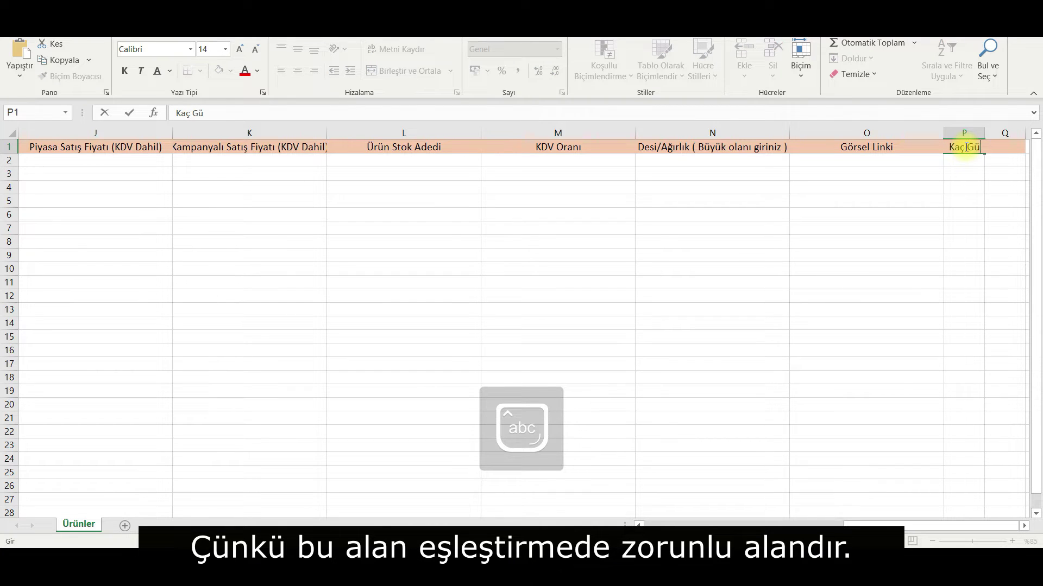
text(nde Karg)
text(oda)
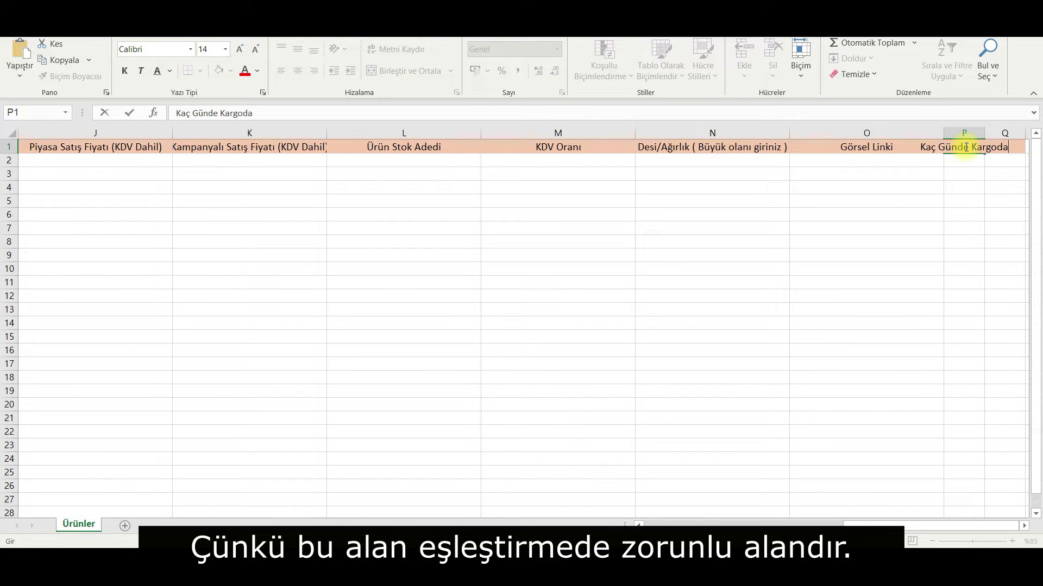
key(Return)
key(Home)
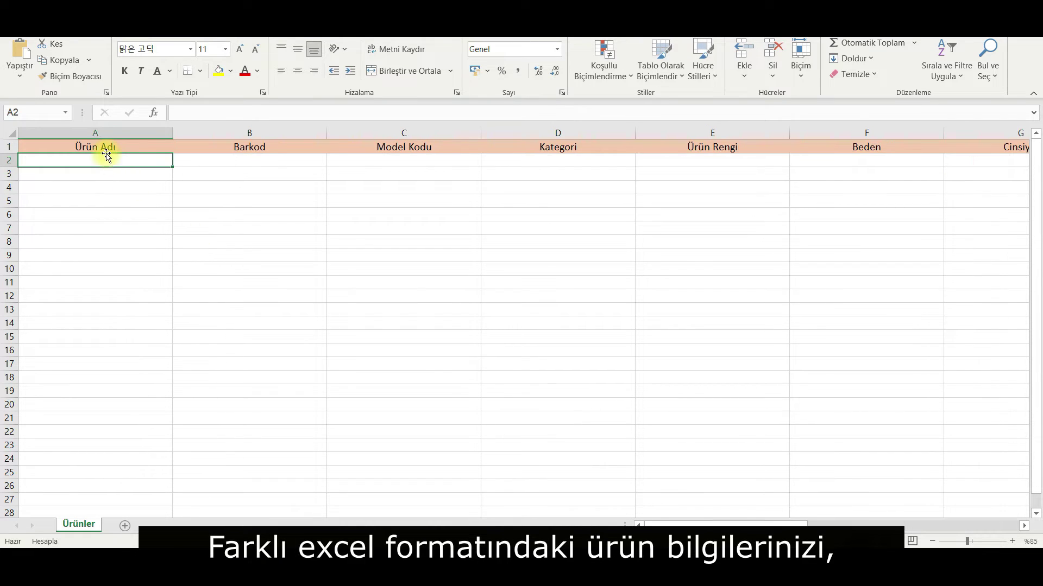
Step: Paste the four product names into Ürün Adı A2:A5 as values
click(105, 140)
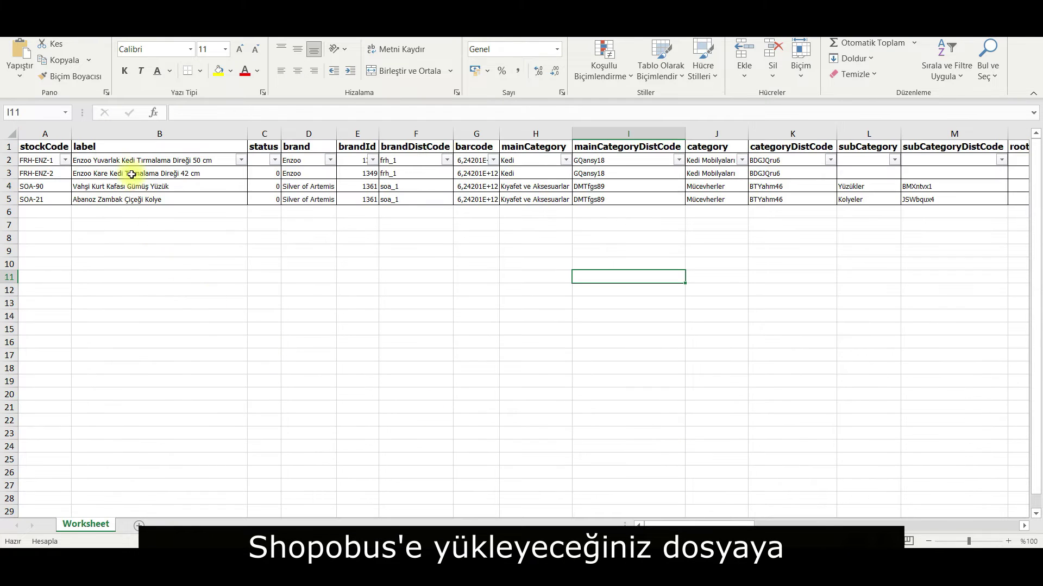
drag(129, 160, 134, 193)
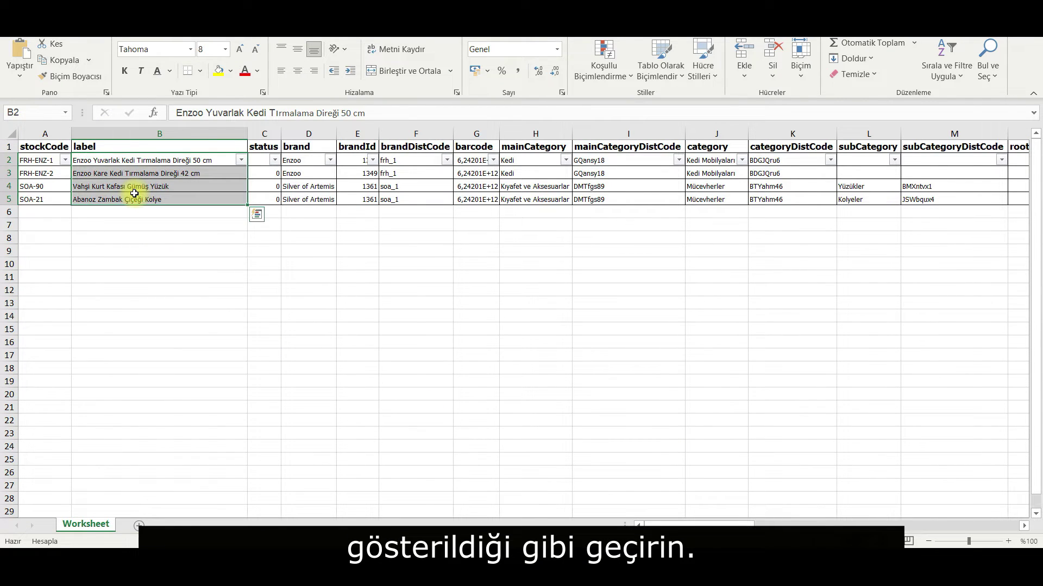
right_click(134, 193)
click(201, 191)
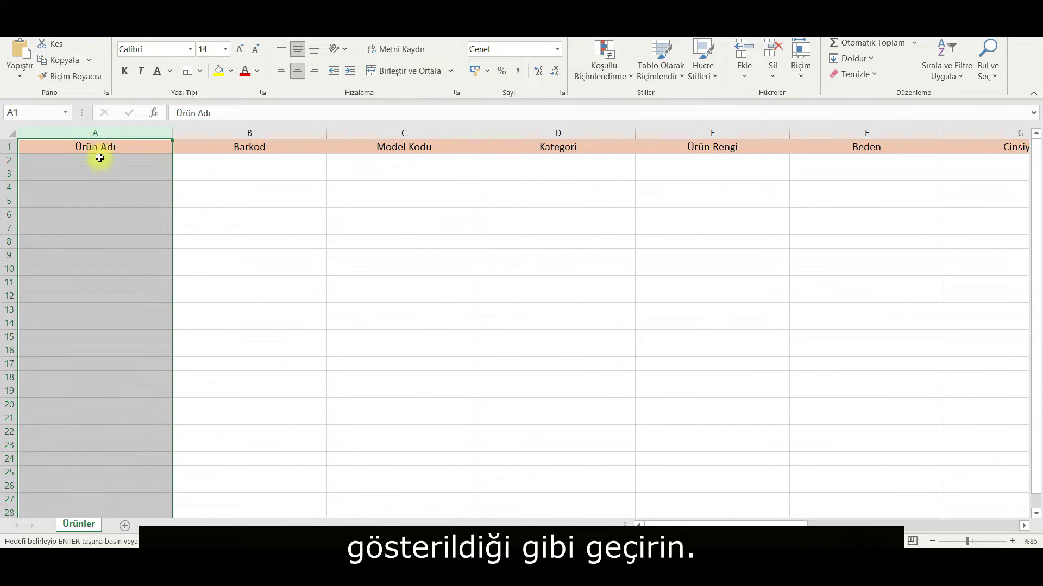
click(63, 158)
right_click(63, 159)
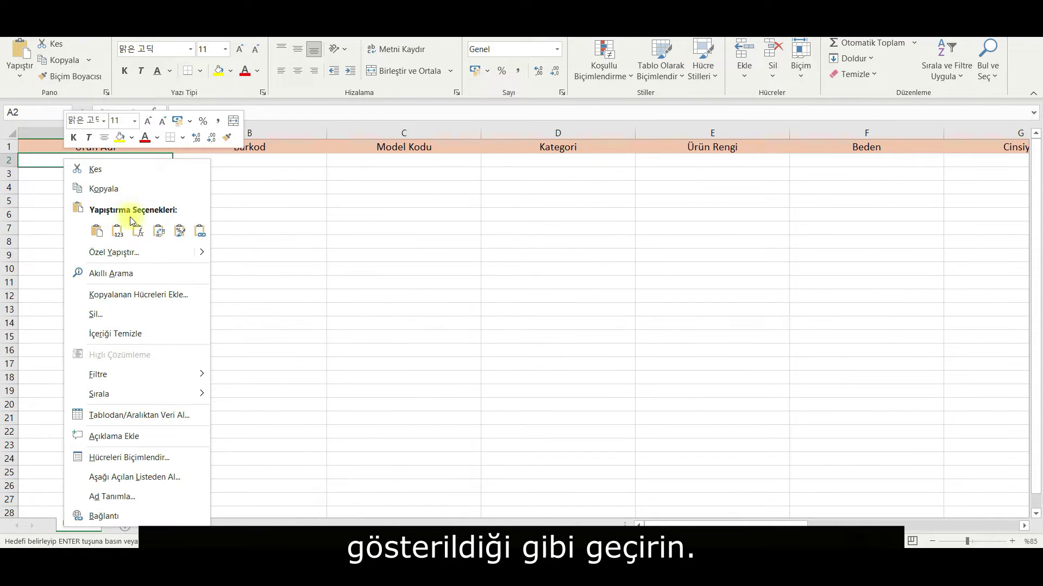
click(120, 231)
click(121, 232)
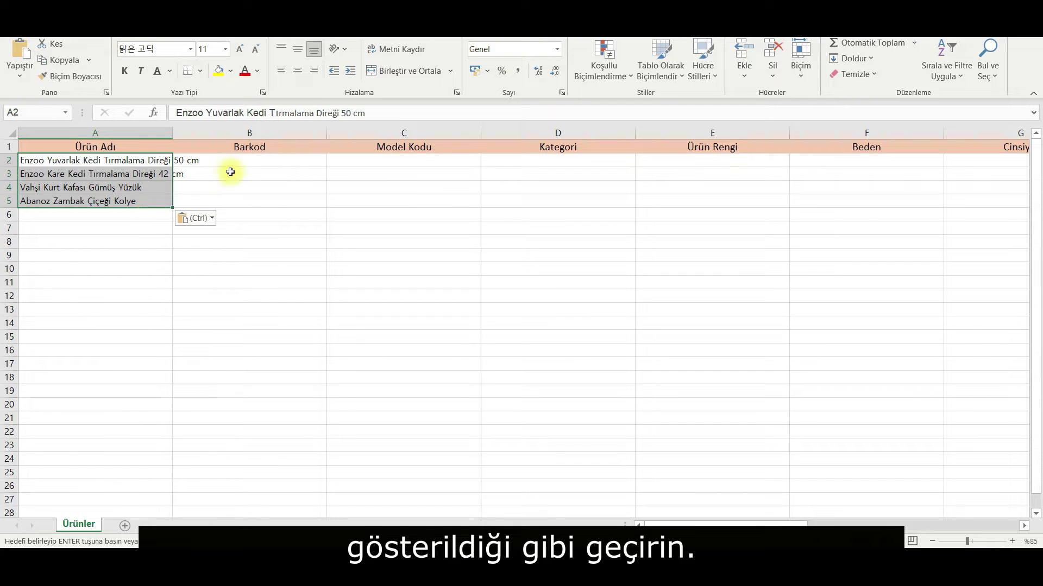
Step: Copy the four products' barcodes and paste them into Barkod B2:B5 as values
click(250, 132)
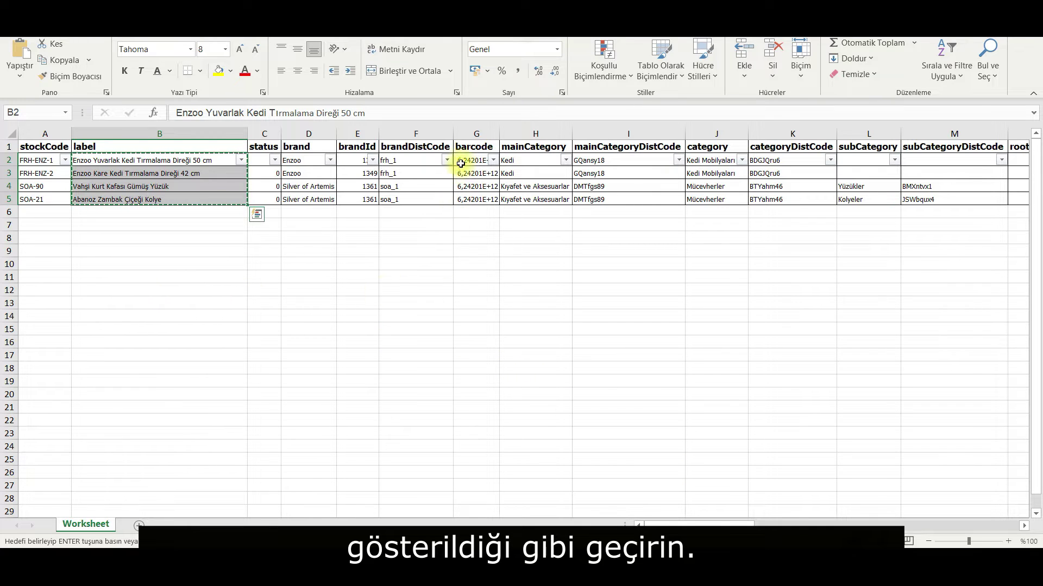
drag(467, 160, 467, 199)
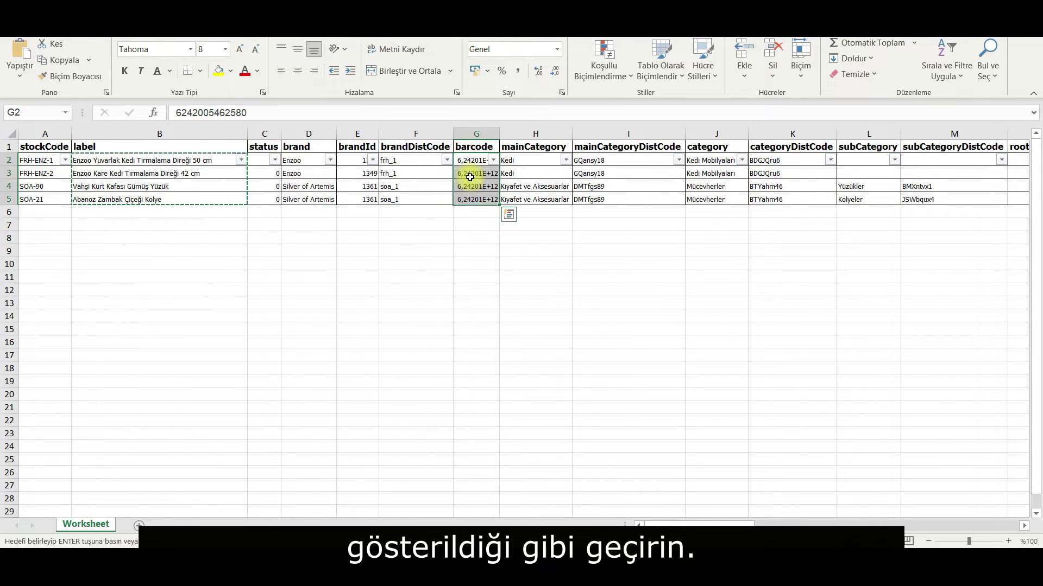
right_click(470, 179)
click(522, 197)
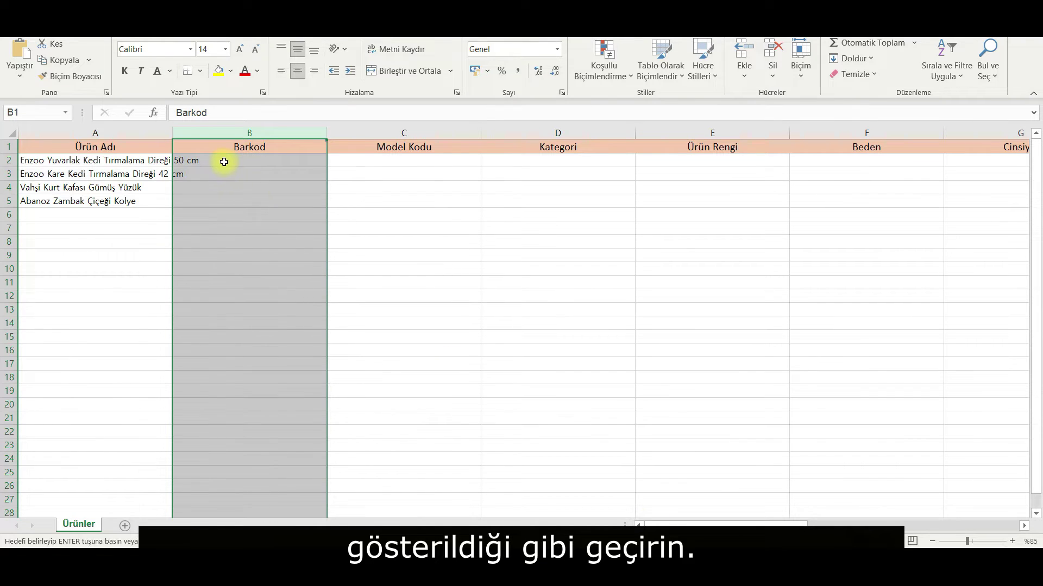
click(221, 161)
right_click(224, 162)
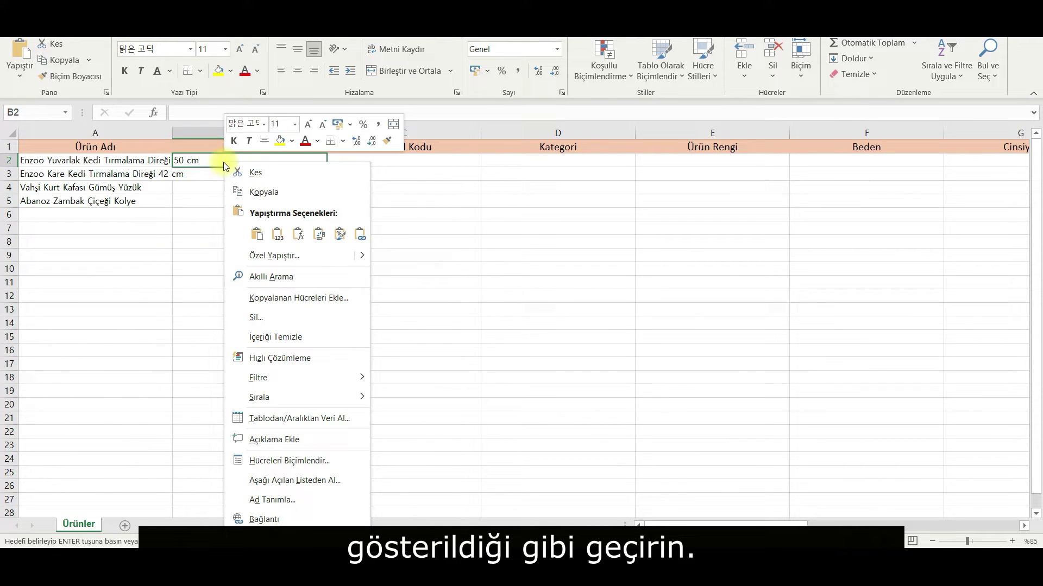
click(278, 235)
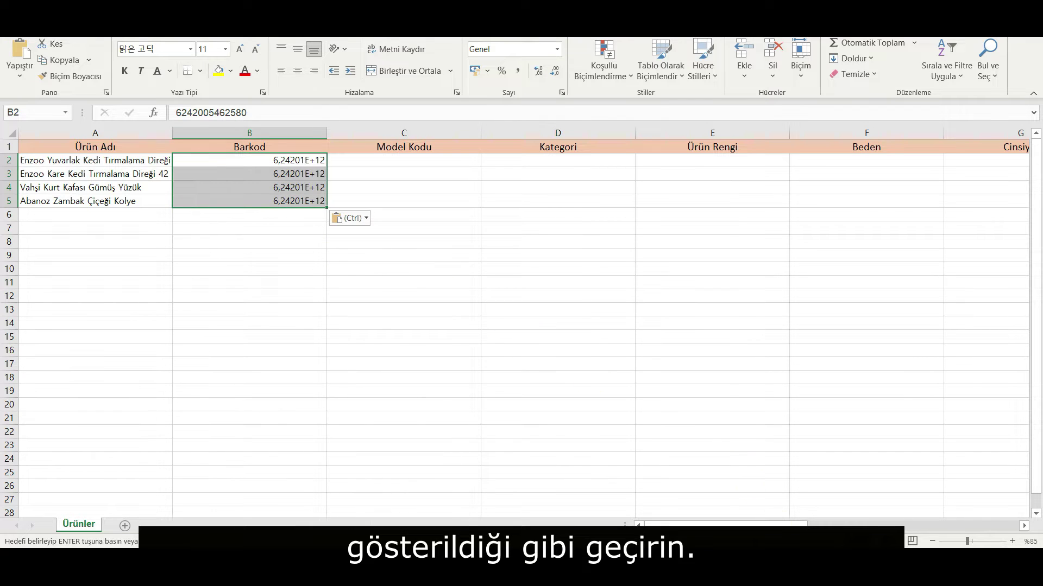
Step: Copy the four stock codes from the exported workbook into Model Kodu C2:C5 as values
click(427, 132)
key(alt+Tab)
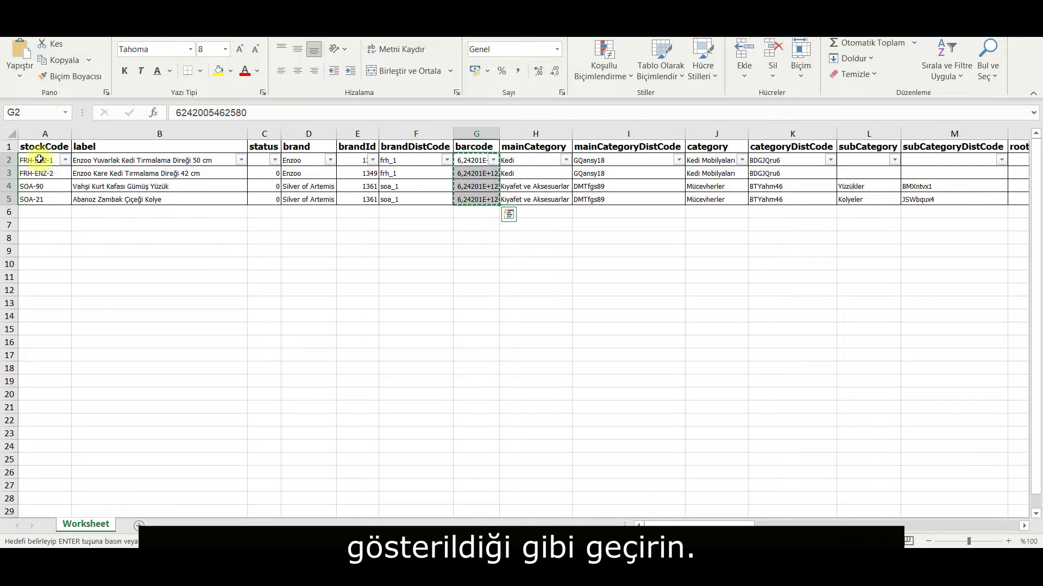
drag(39, 160, 38, 197)
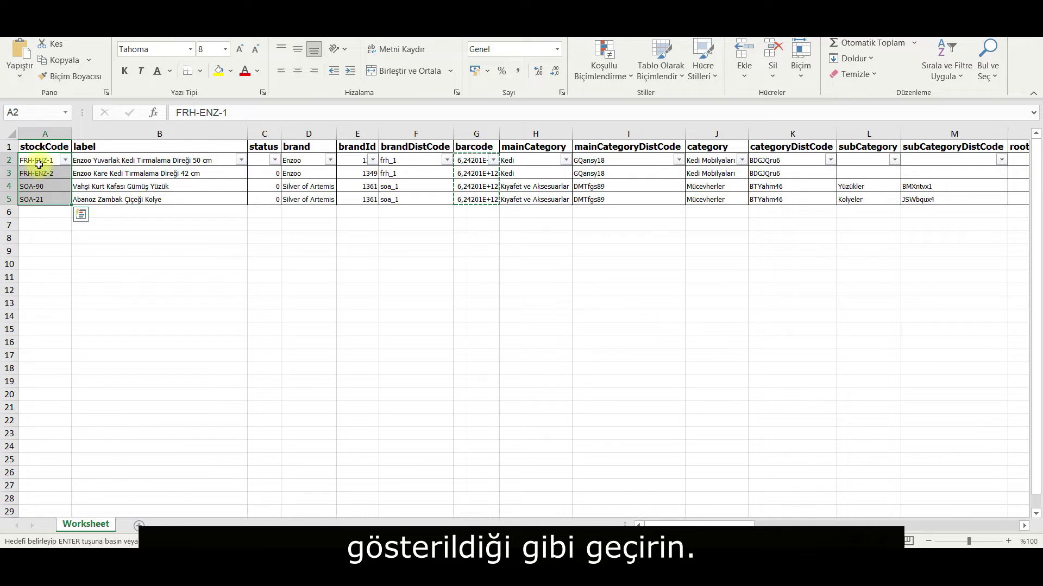
right_click(40, 158)
click(83, 193)
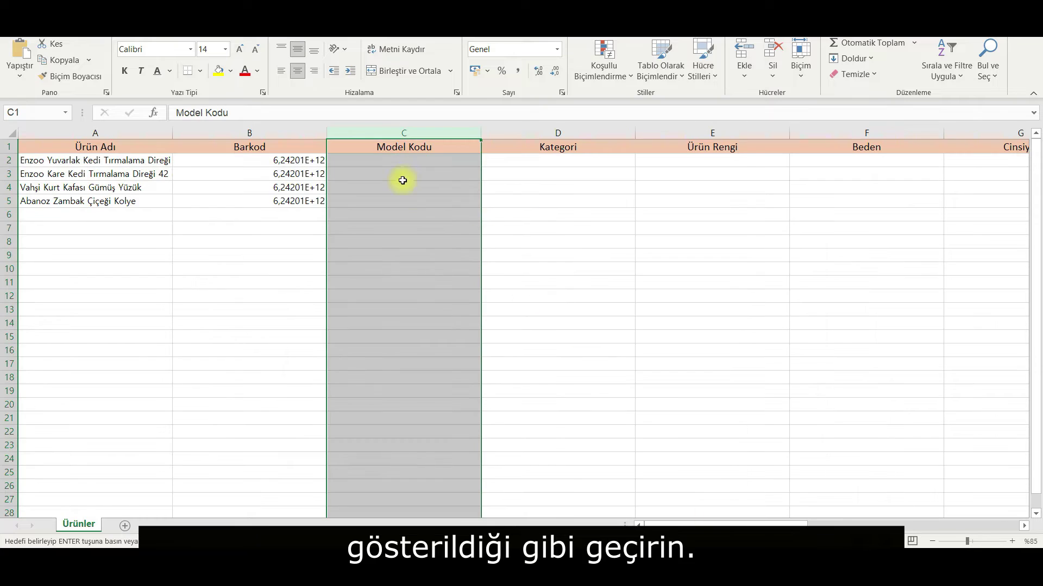
click(377, 159)
right_click(377, 160)
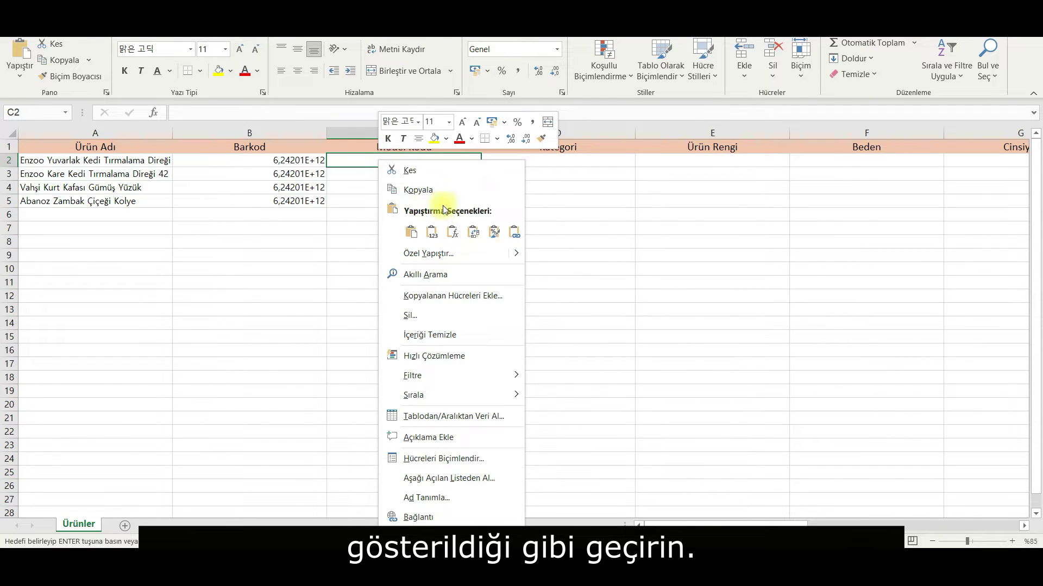
click(433, 230)
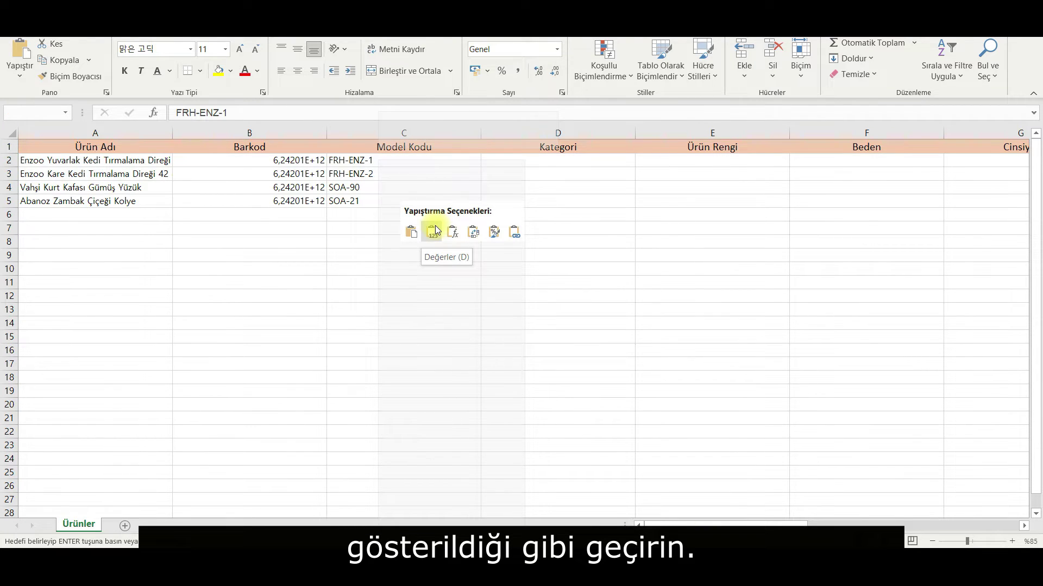
click(435, 230)
click(550, 132)
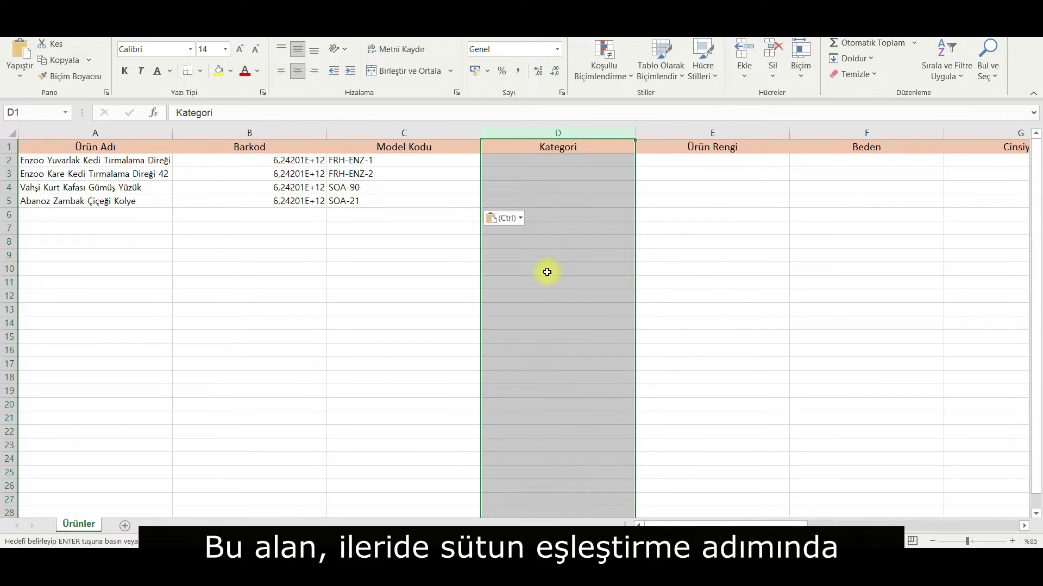
click(551, 160)
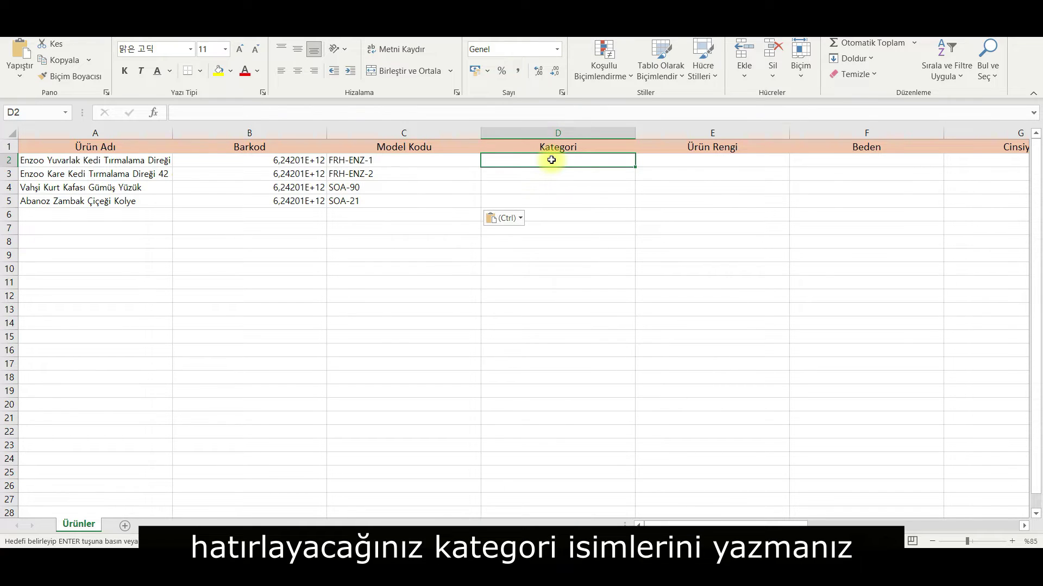
Step: Enter the product categories and set Kırmızı as the colour of the two cat products
text(Kedi Tırmalama)
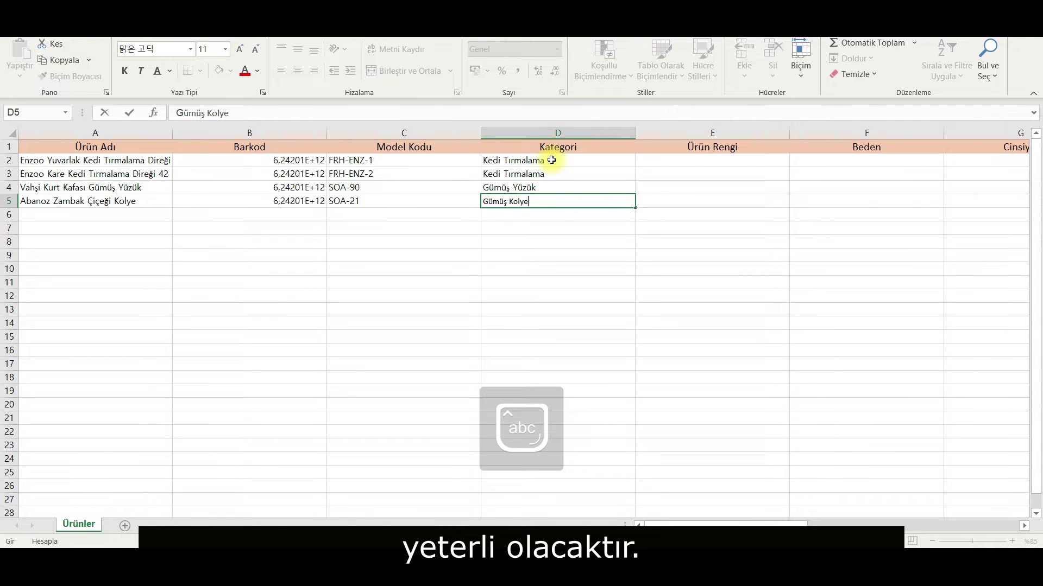
click(699, 132)
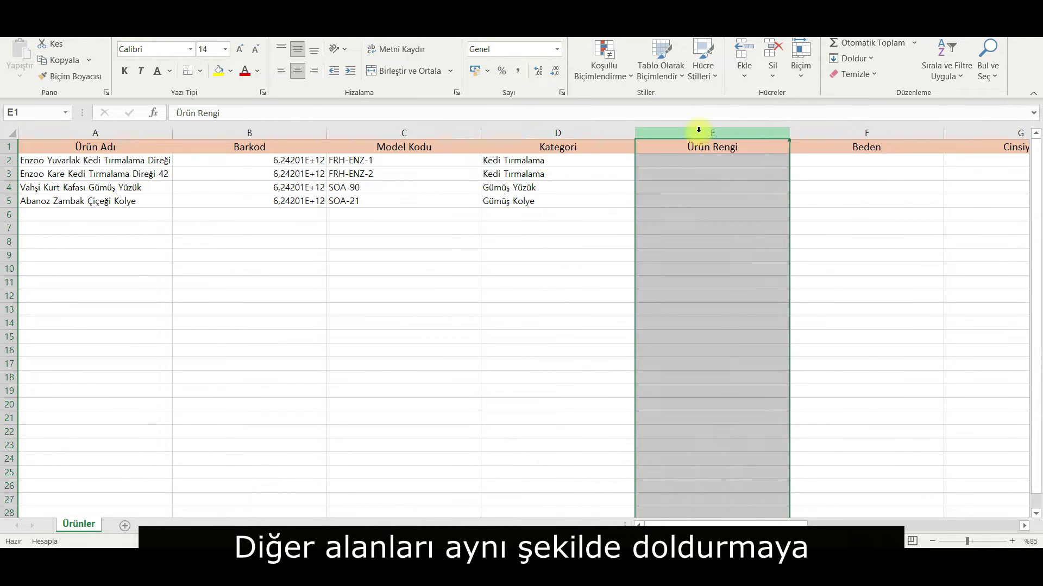
click(708, 160)
text(Kı)
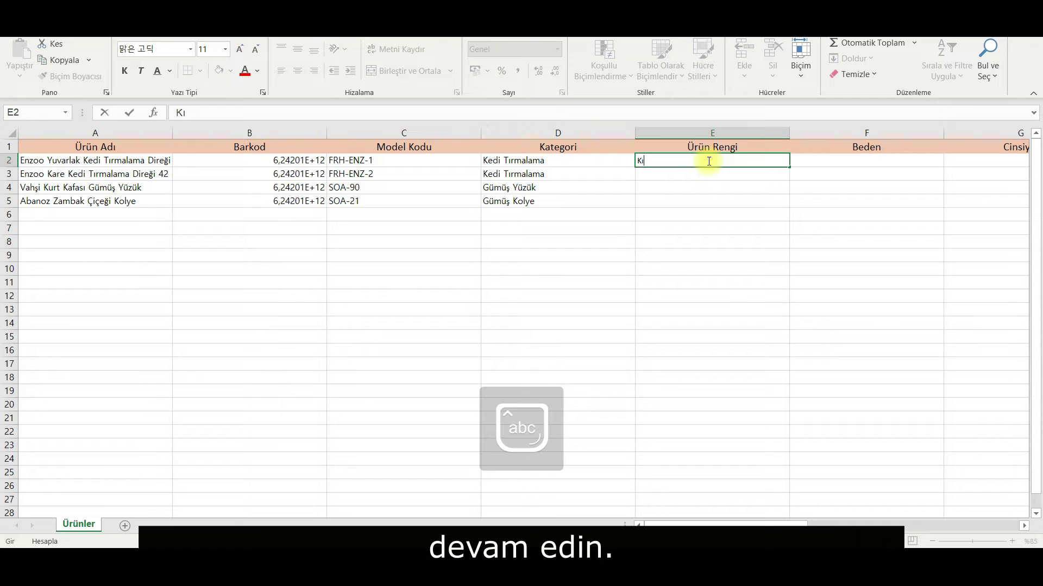
text(rmızı)
key(Caps_Lock)
key(Return)
text(K)
key(Caps_Lock)
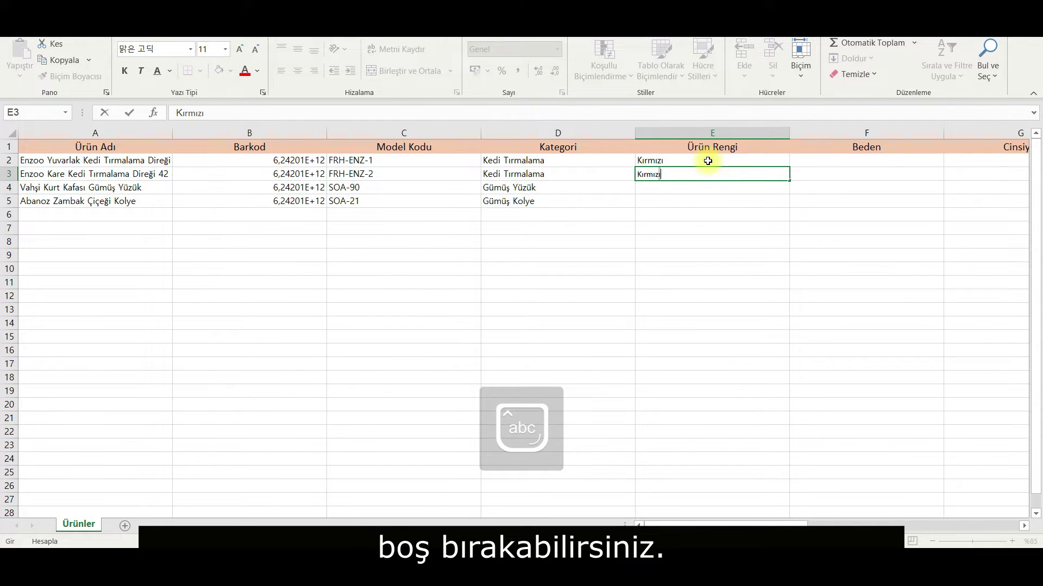
key(Return)
Step: Set Unisex as the Cinsiyet for the two jewellery products
click(855, 133)
scroll(854, 128, right, 1)
click(862, 132)
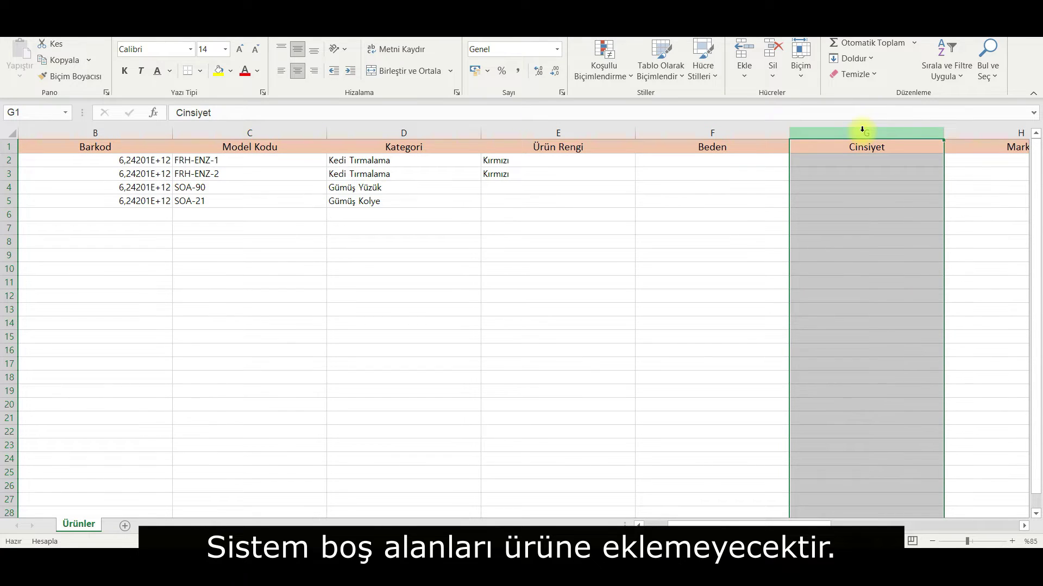
drag(418, 189, 420, 198)
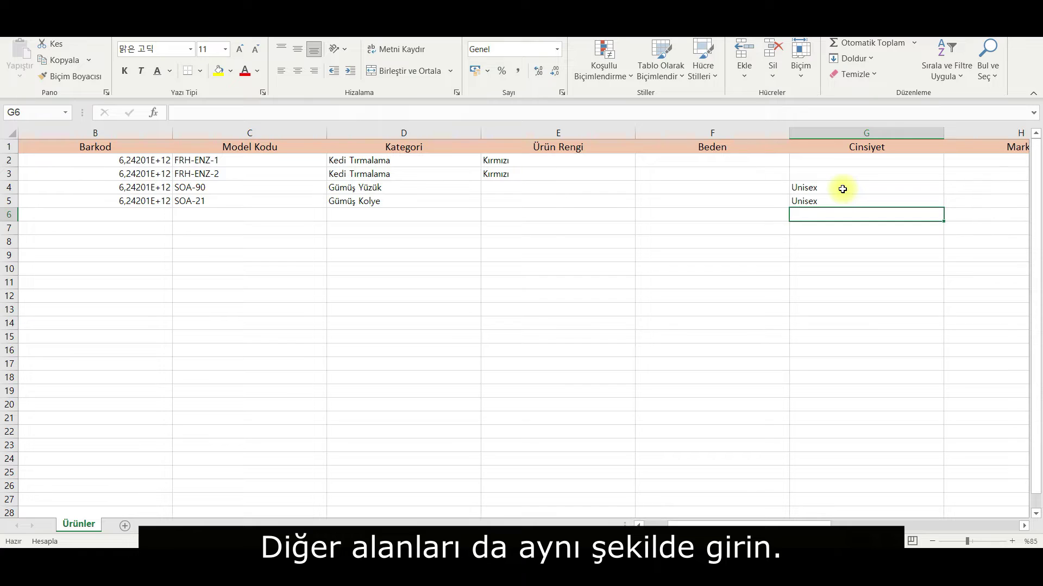
drag(793, 525, 909, 525)
click(722, 128)
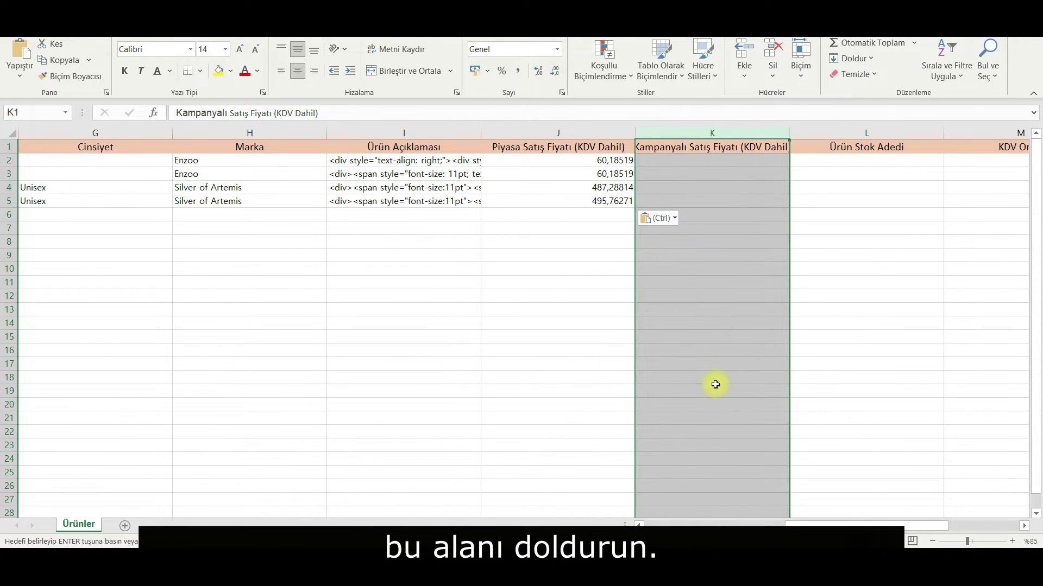
Step: Copy the first product's market price 60,18519 into its campaign price cell K2
click(697, 173)
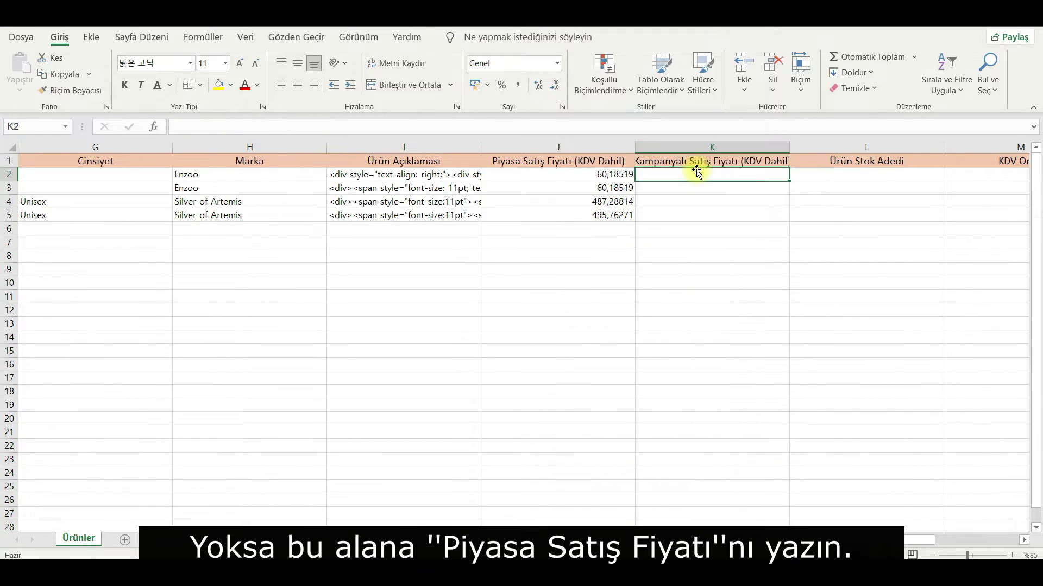
right_click(598, 175)
click(611, 204)
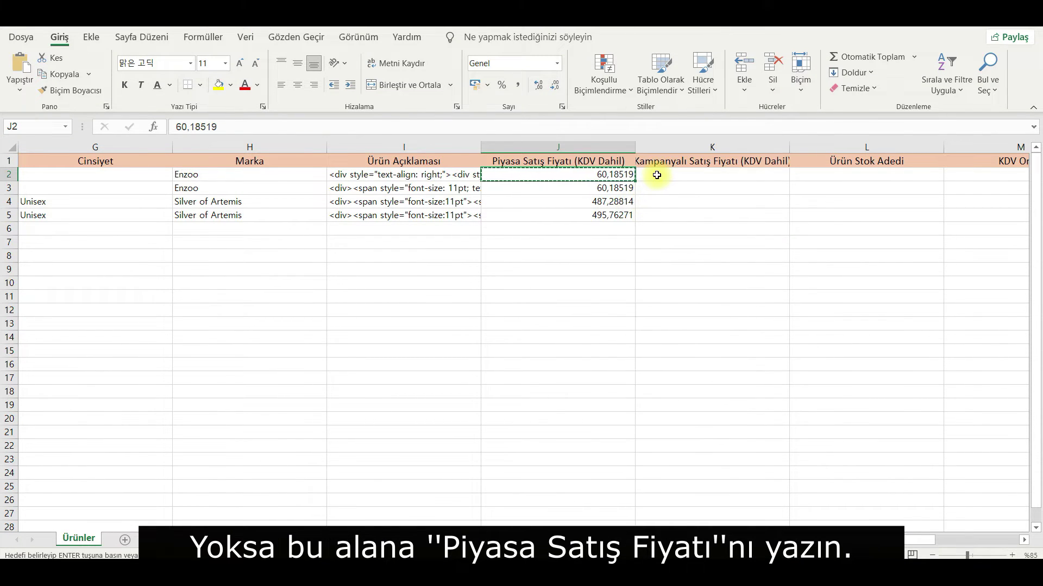
click(657, 175)
right_click(658, 175)
click(713, 247)
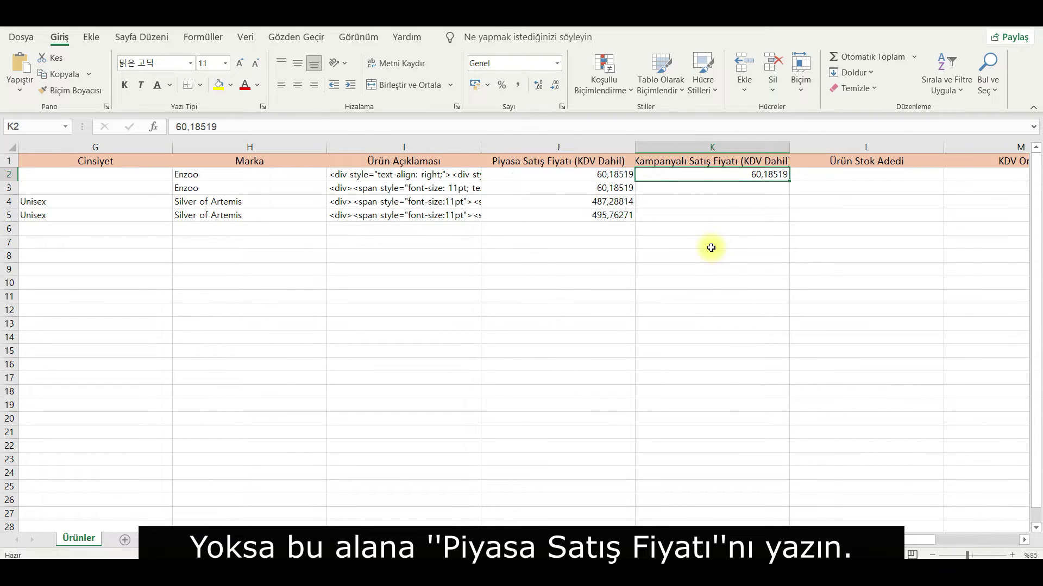
key(Escape)
key(Return)
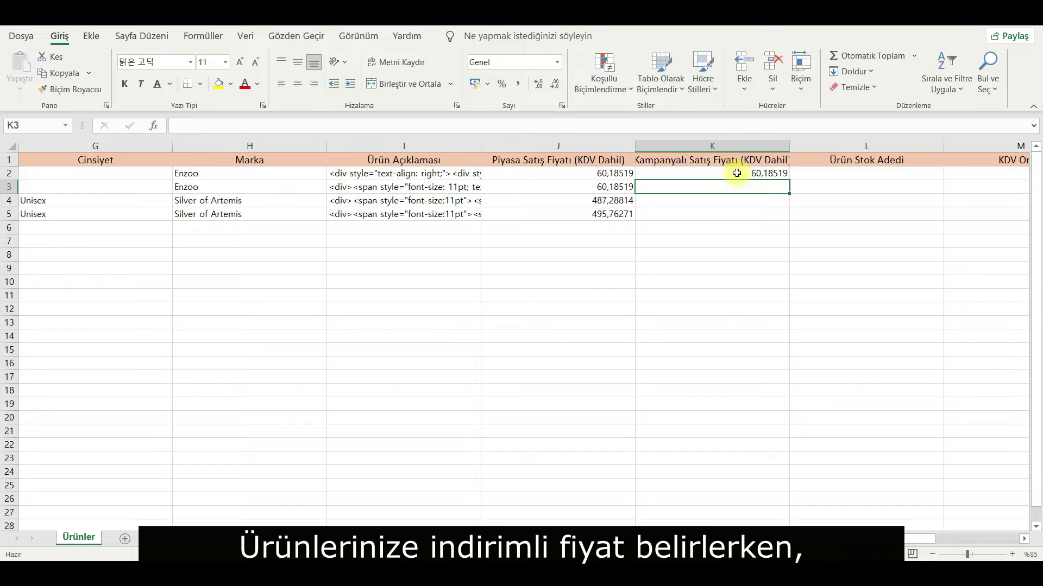
Step: Enter =J3-10 in K3 and fill it down to K4 and K5
text(=)
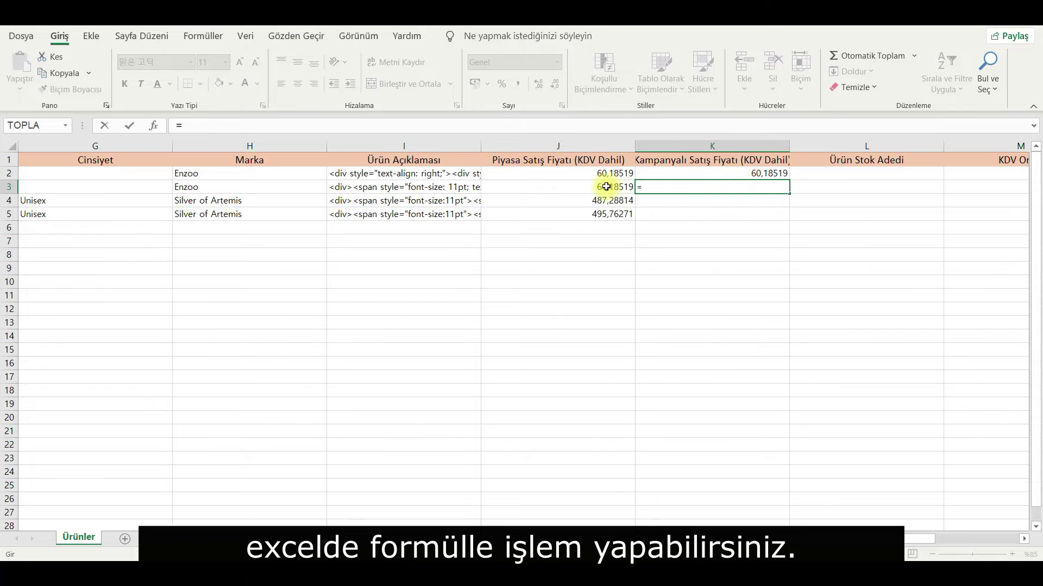
click(606, 186)
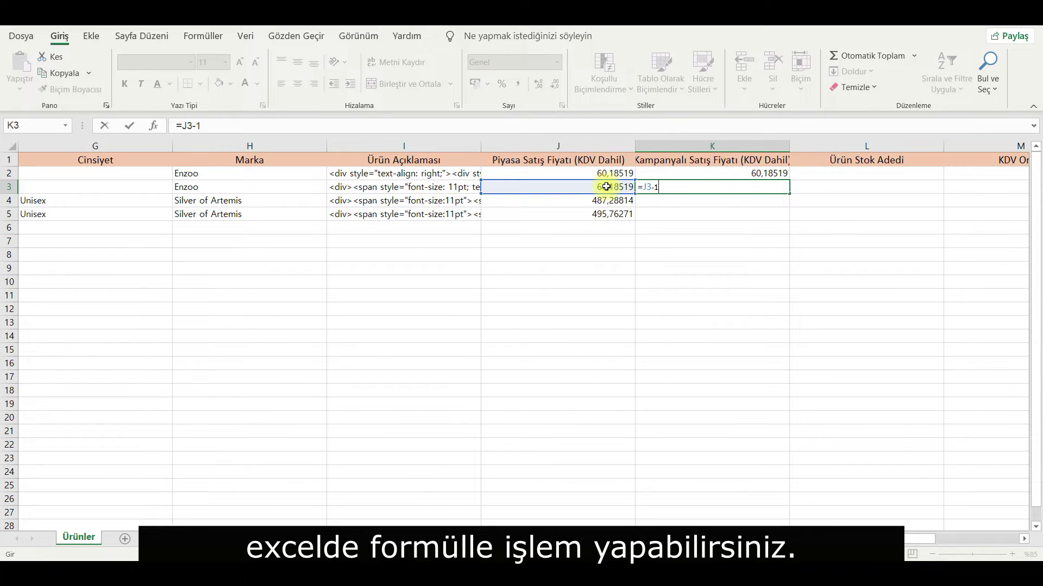
key(Return)
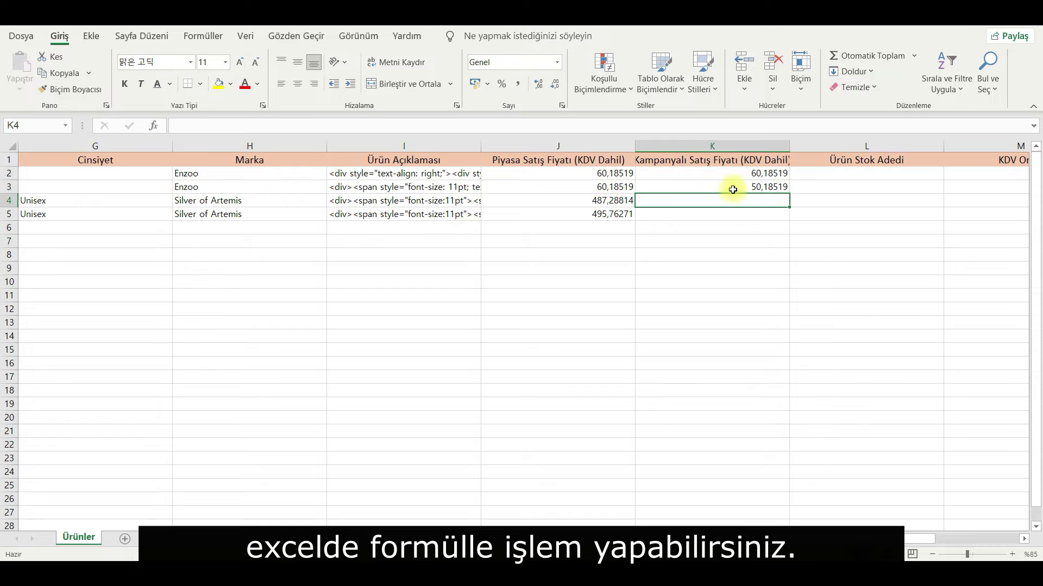
click(778, 189)
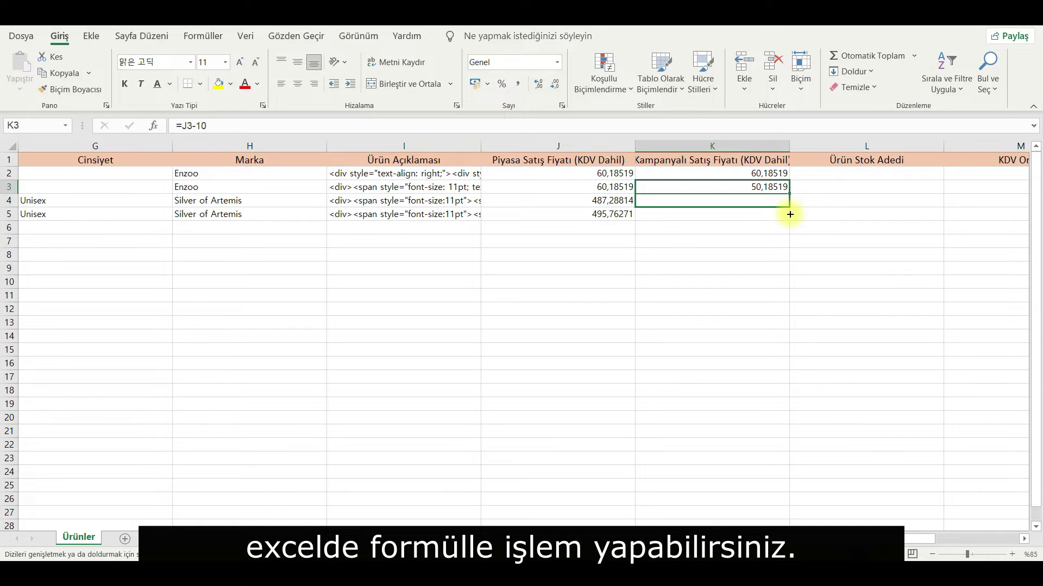
drag(788, 199, 789, 216)
click(766, 225)
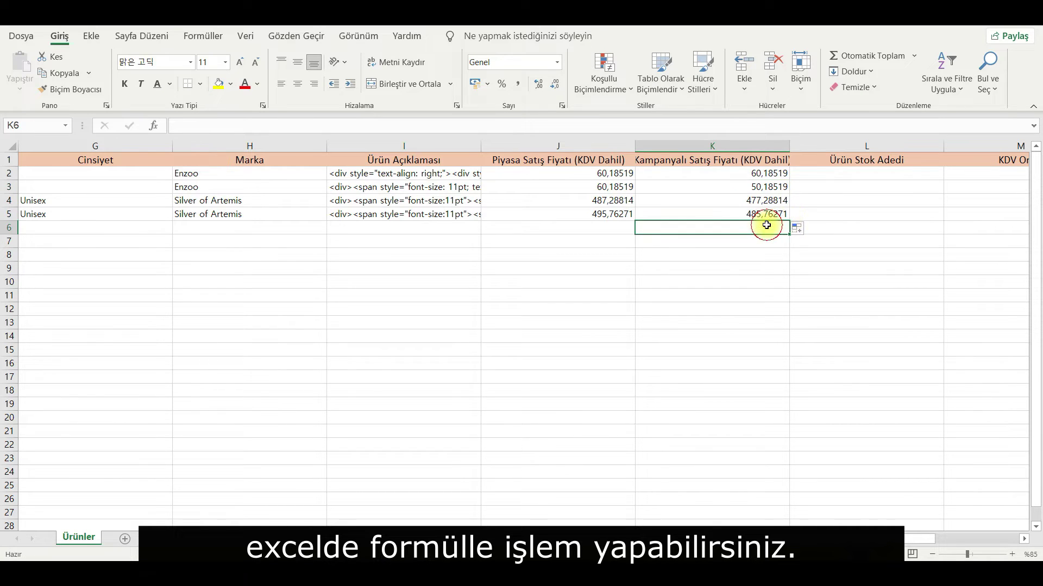
Step: Recheck and confirm the minus-10 discount formulas in K3, K4 and K5
click(758, 187)
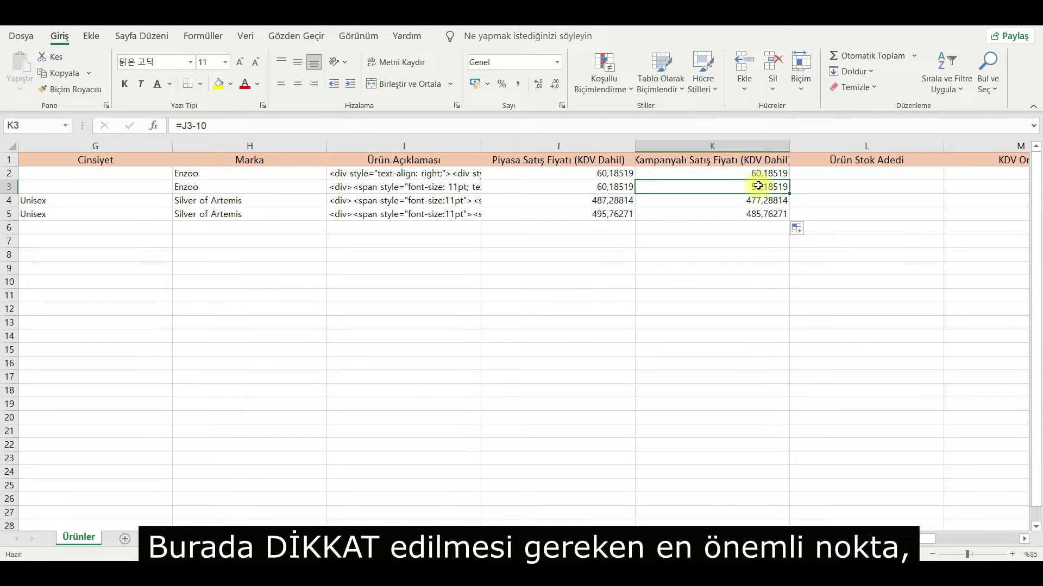
drag(209, 126, 179, 125)
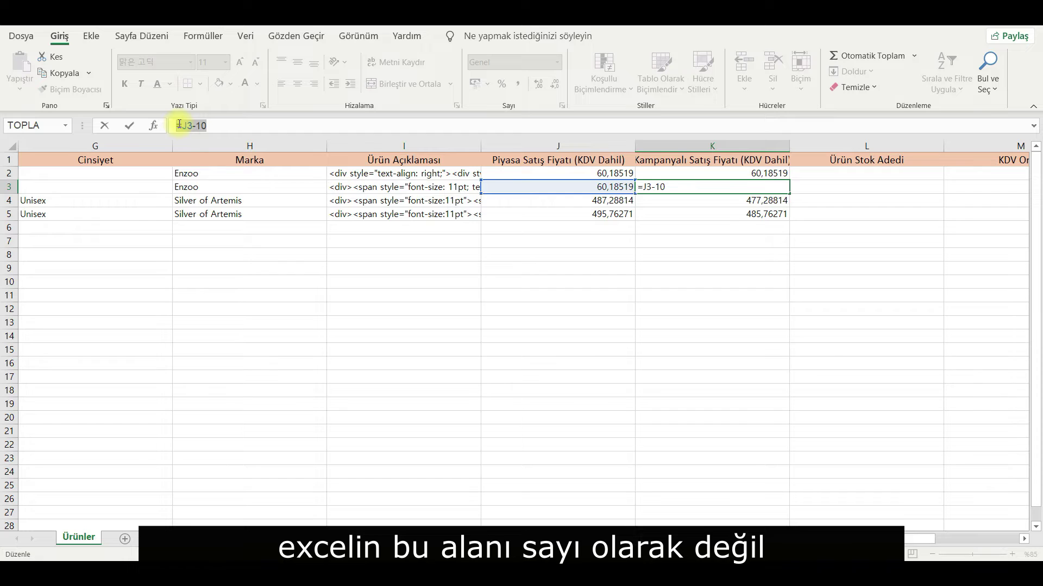
key(ctrl+Return)
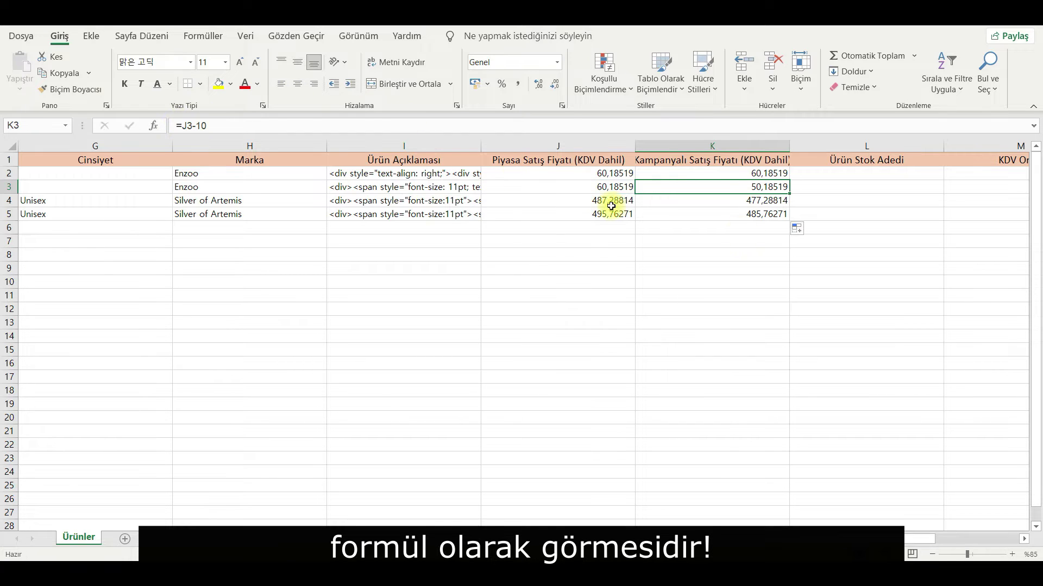
click(758, 200)
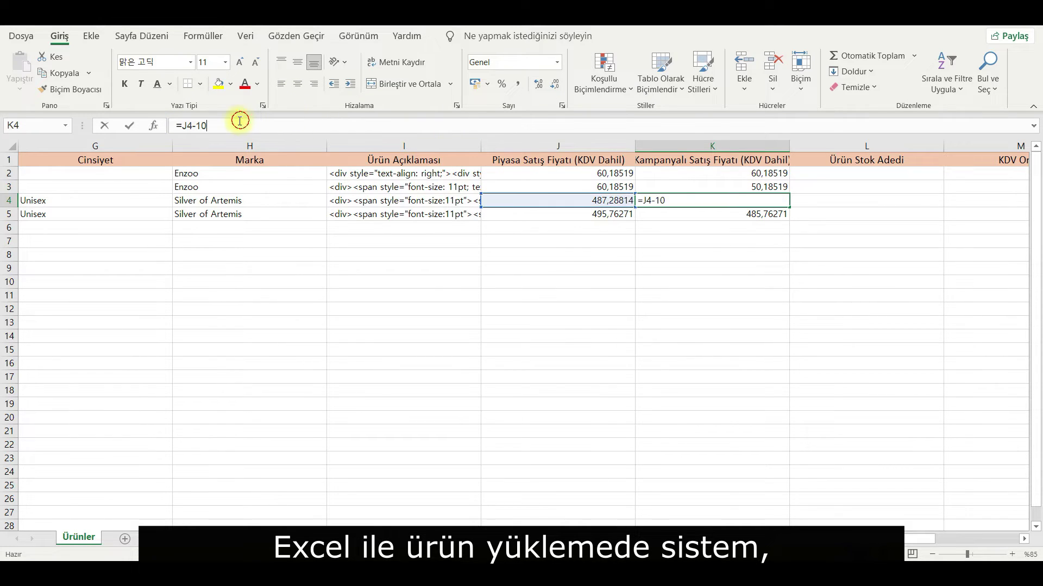
drag(240, 125, 178, 124)
key(ctrl+Return)
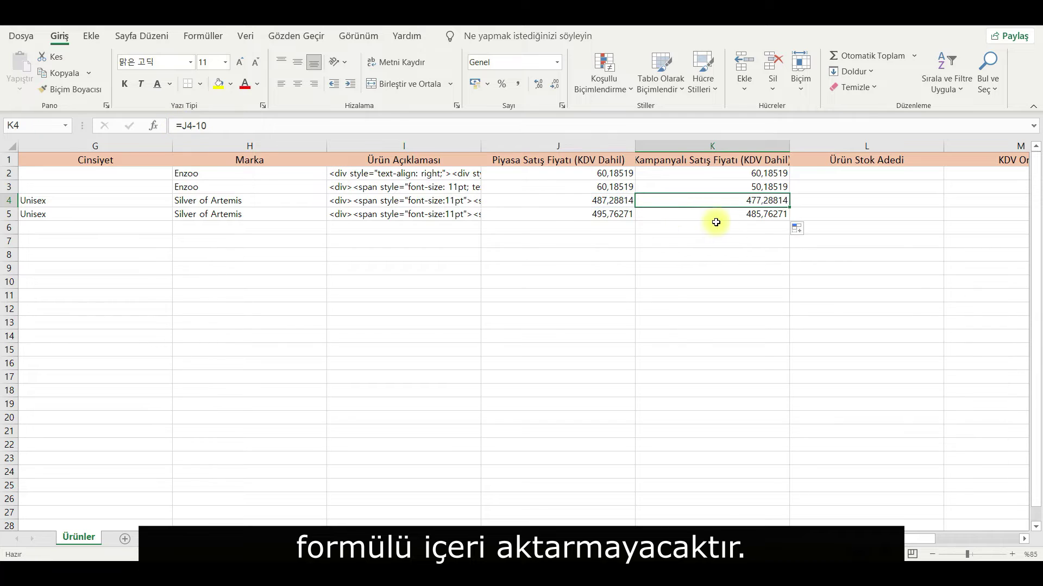
click(730, 215)
drag(228, 125, 176, 124)
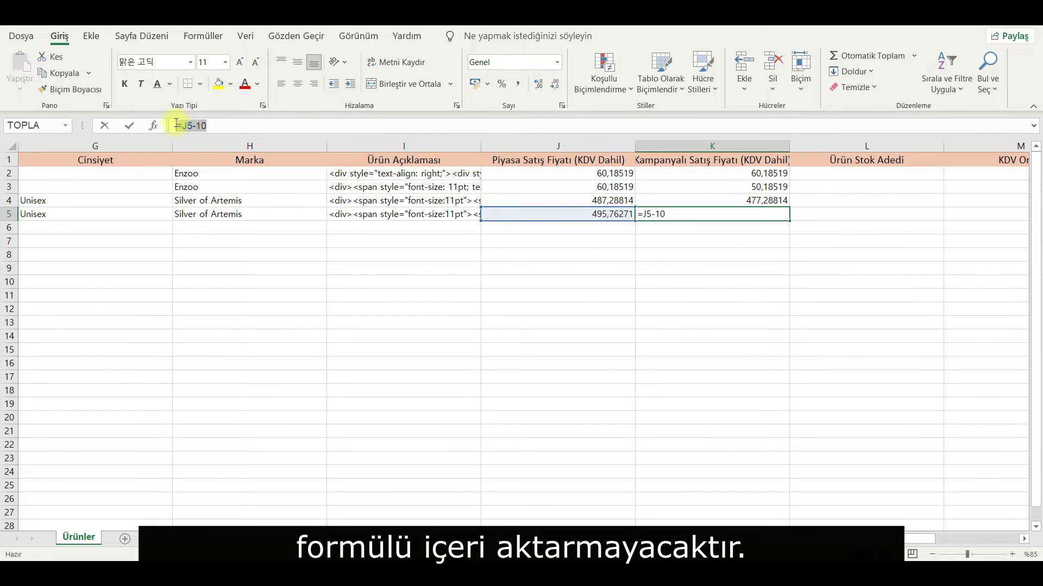
key(ctrl+Return)
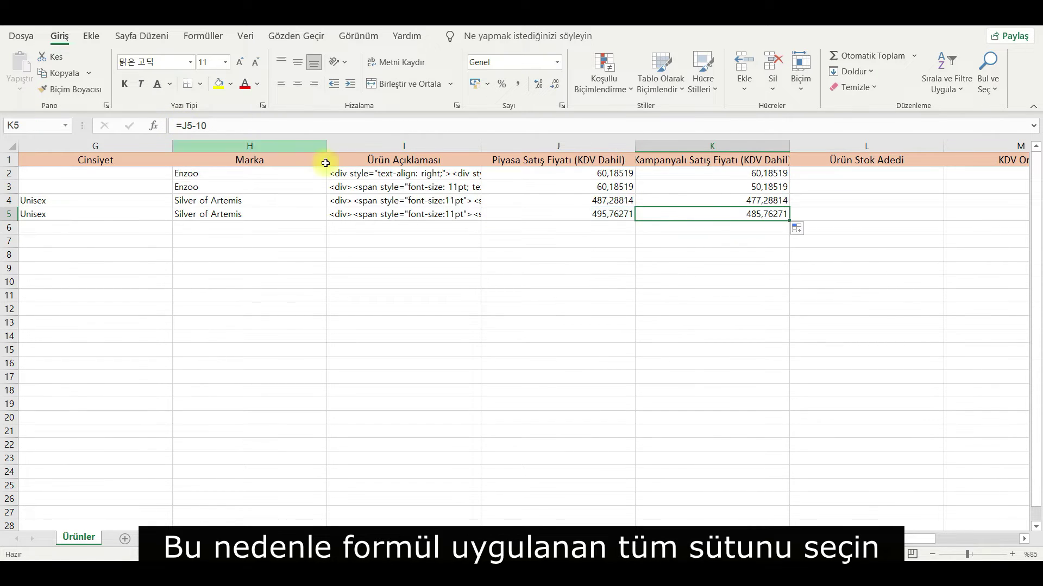
drag(769, 175, 766, 213)
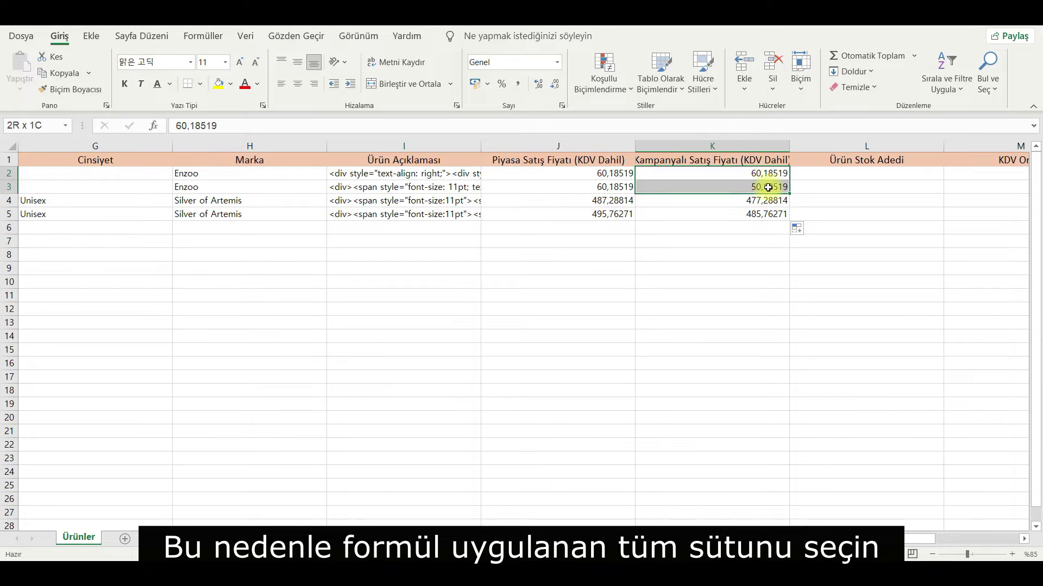
Step: Paste the campaign prices K2:K5 back over themselves as plain values
right_click(728, 187)
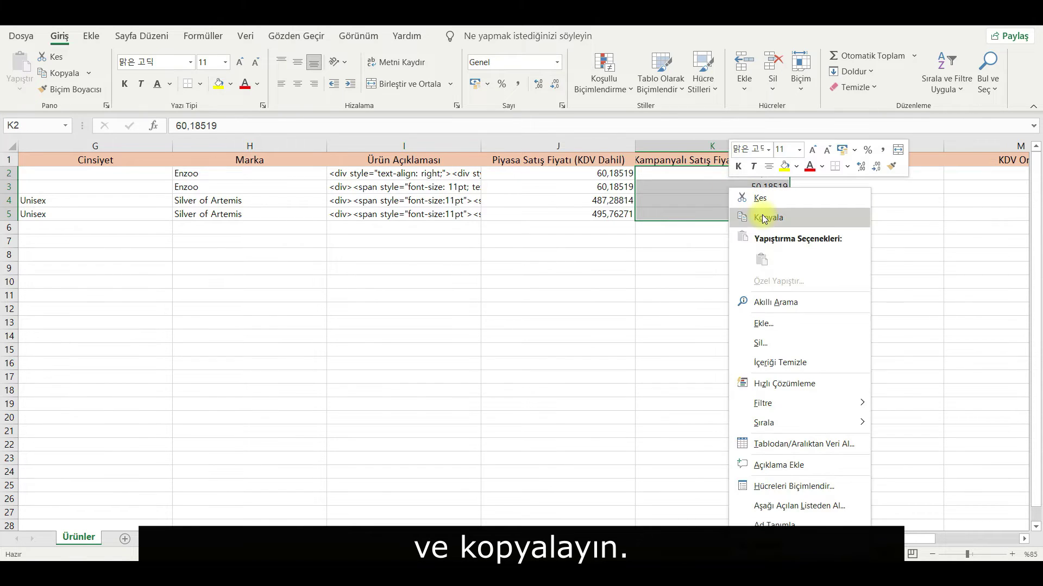
click(755, 217)
right_click(706, 175)
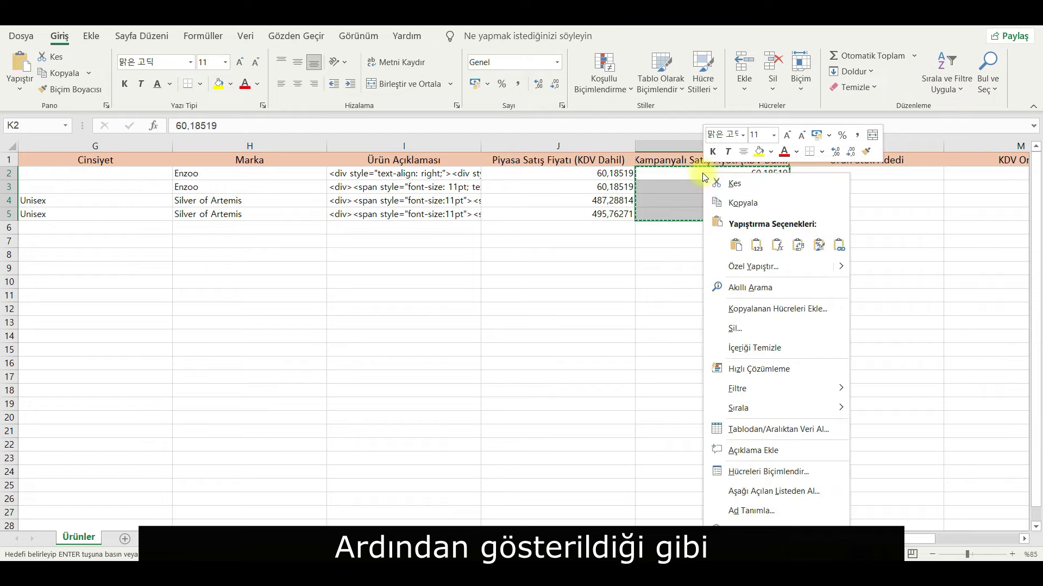
click(756, 244)
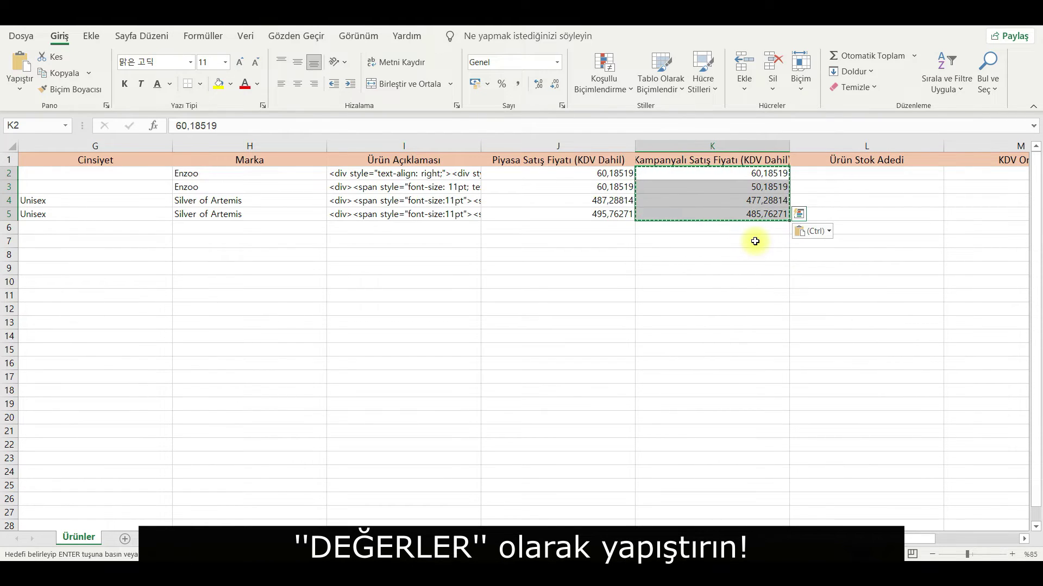
key(Escape)
Step: Verify in the formula bar that K3, K4 and K5 now hold plain numbers
click(753, 186)
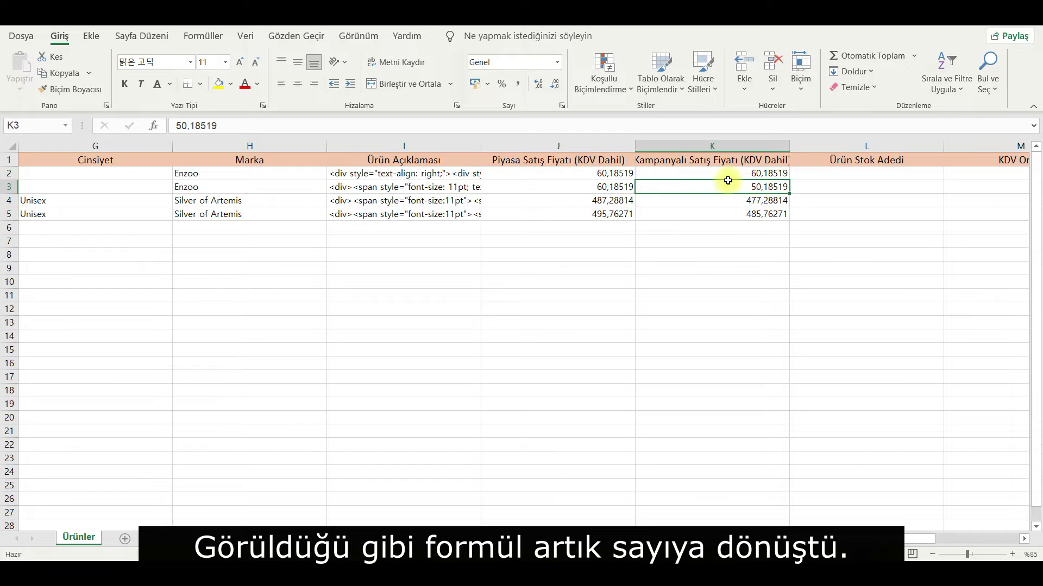
drag(226, 126, 180, 127)
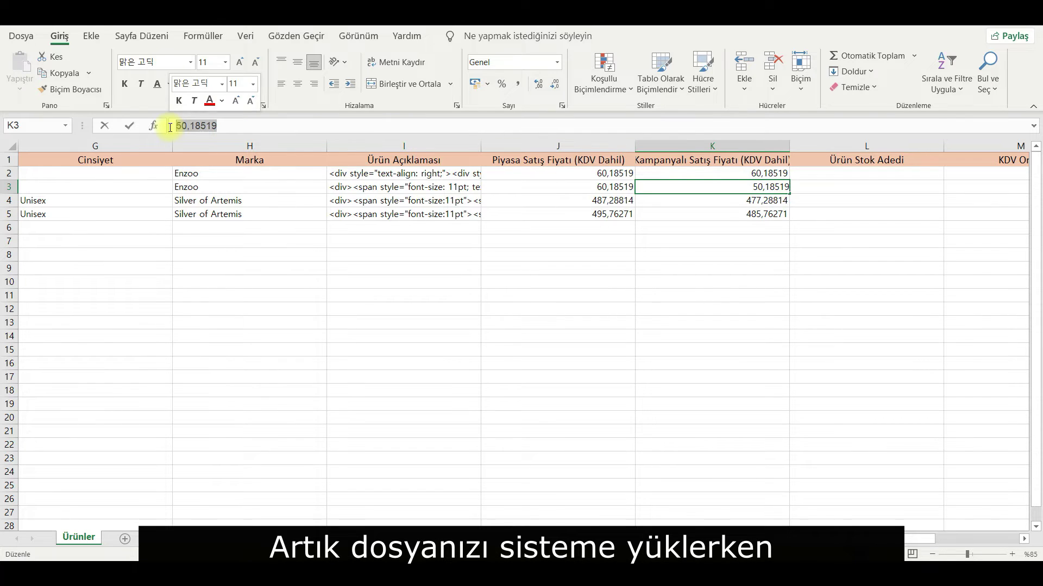
click(774, 198)
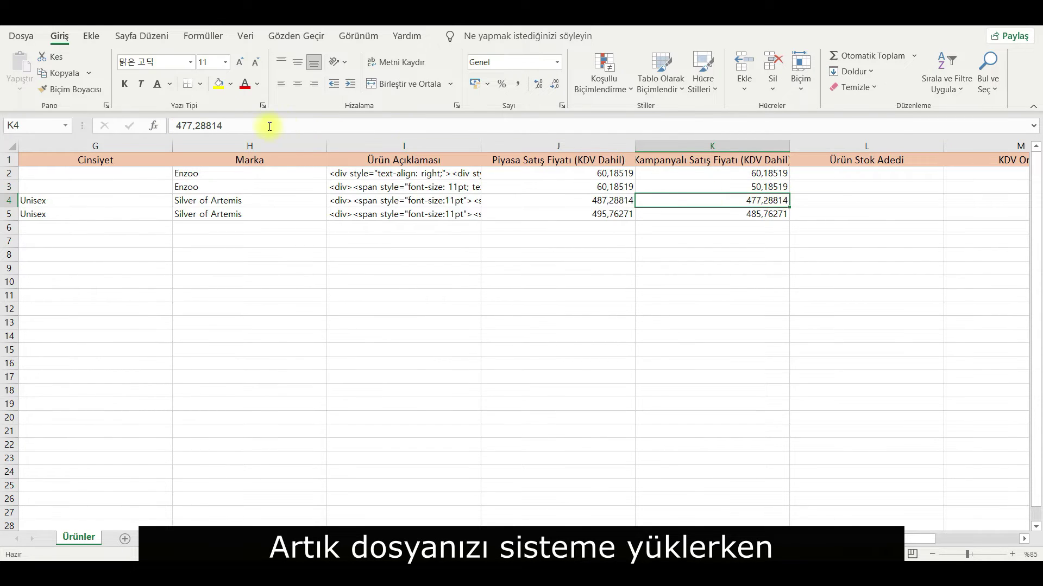
drag(226, 126, 175, 126)
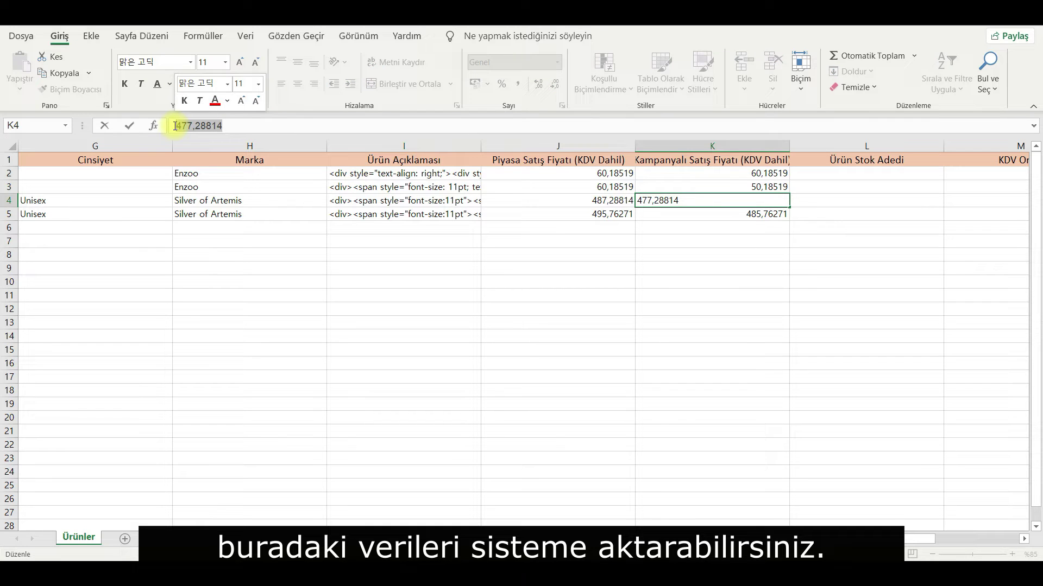
click(718, 216)
drag(257, 121, 175, 124)
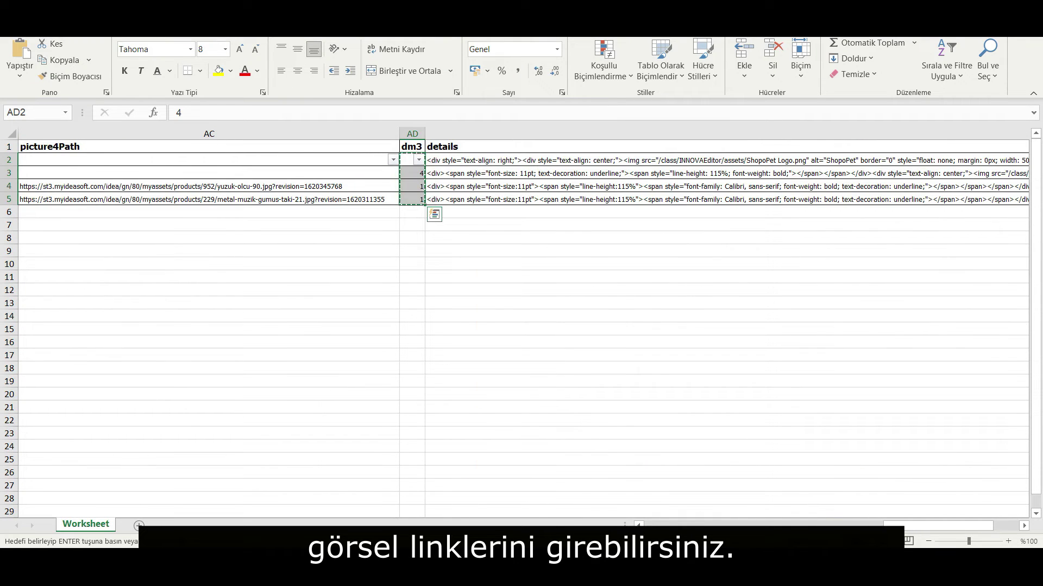
Step: Paste the picture1Path URLs from Z2:Z5 into Görsel Linki O2:O5 as values
drag(898, 524, 812, 524)
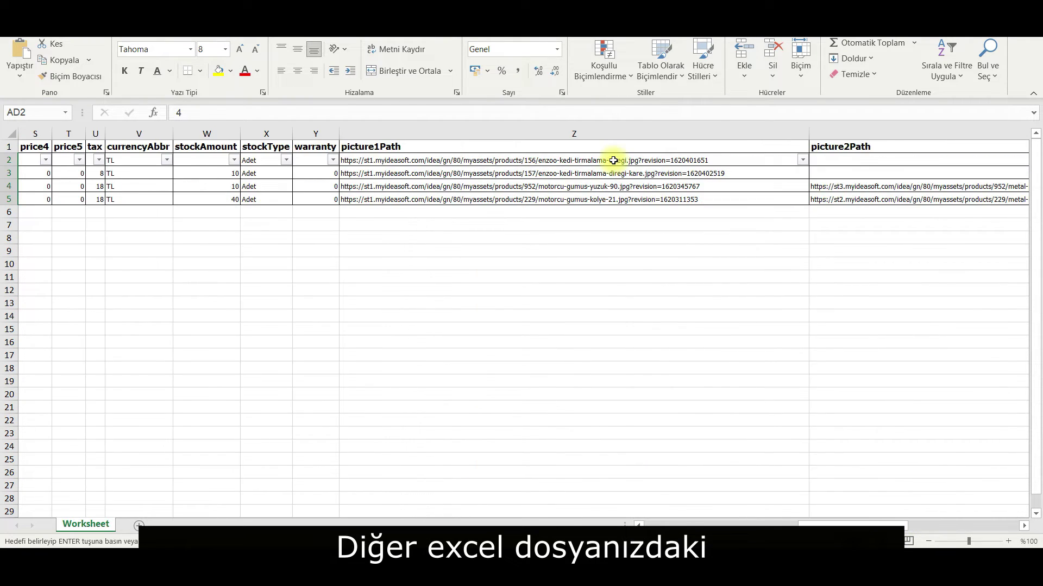
drag(611, 160, 611, 200)
right_click(606, 158)
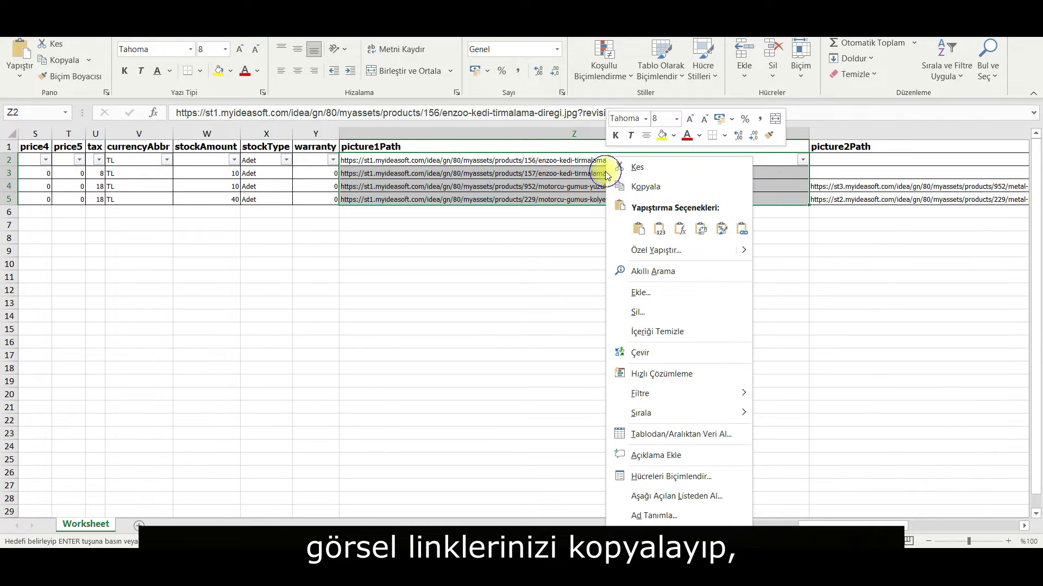
click(656, 187)
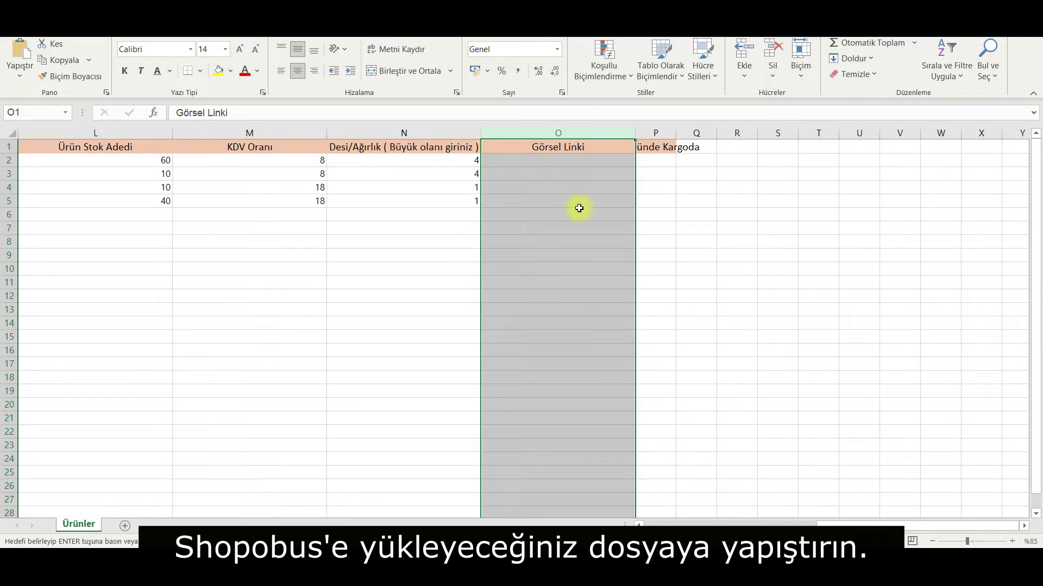
click(538, 158)
right_click(538, 156)
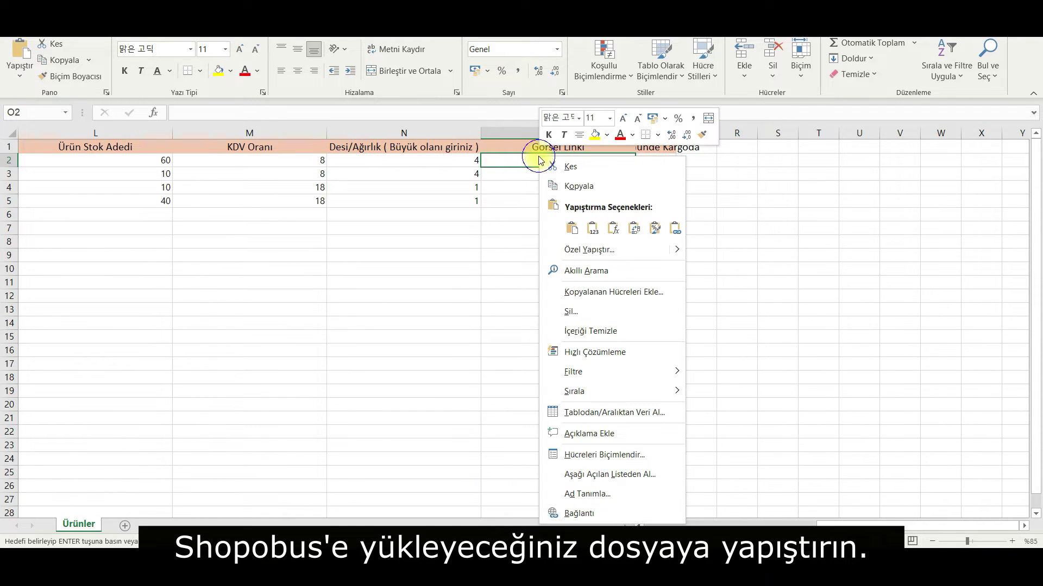
click(594, 235)
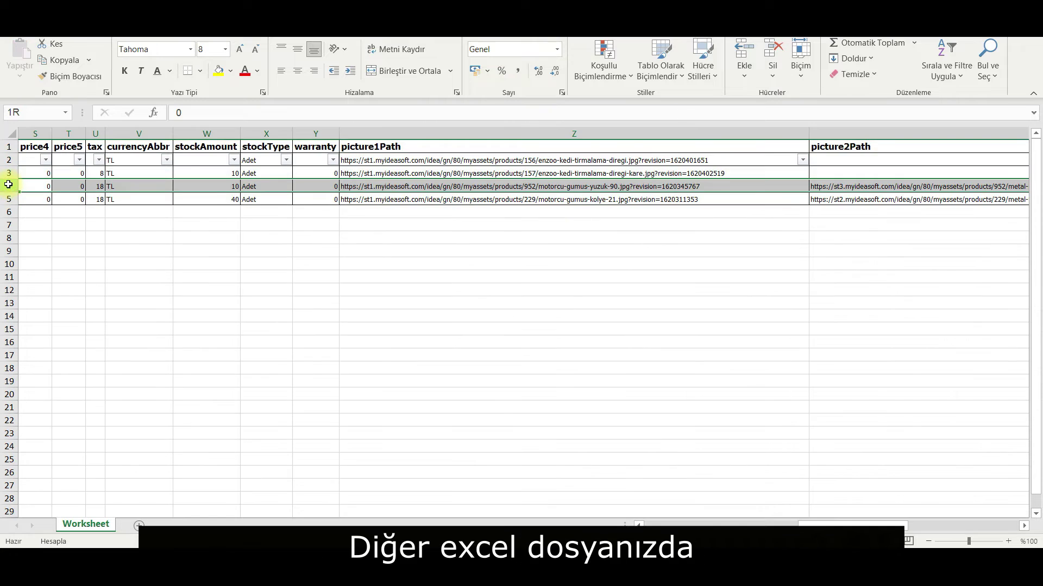
Step: Copy the second image URL of the row-4 product from cell AA4
drag(7, 192, 7, 200)
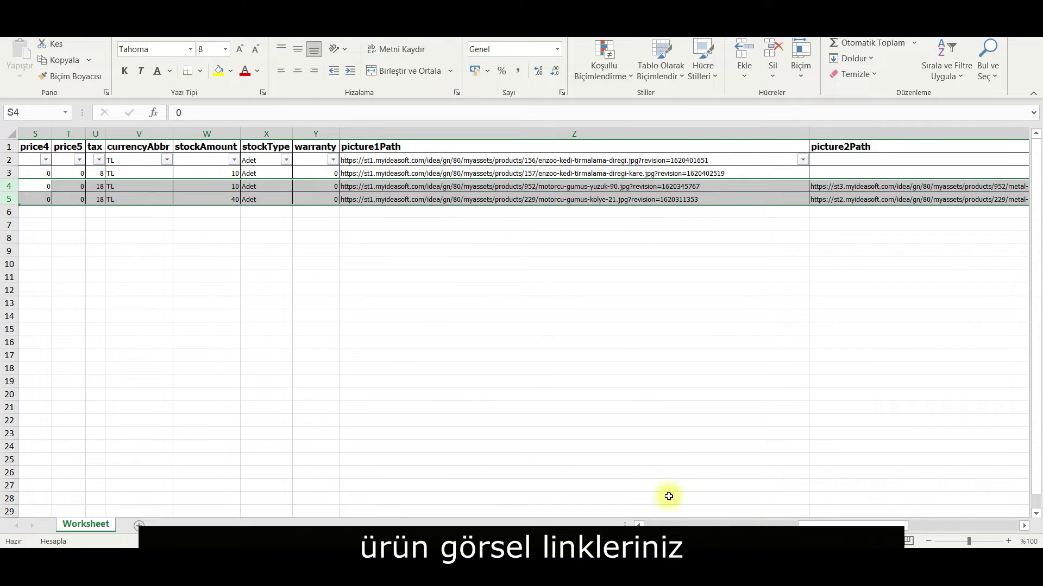
click(1023, 530)
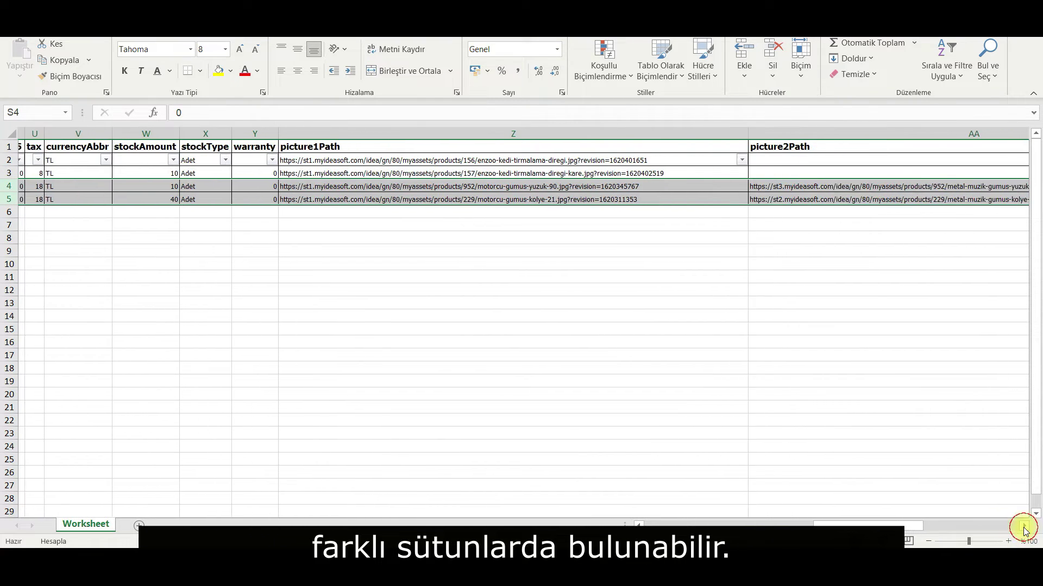
click(1024, 530)
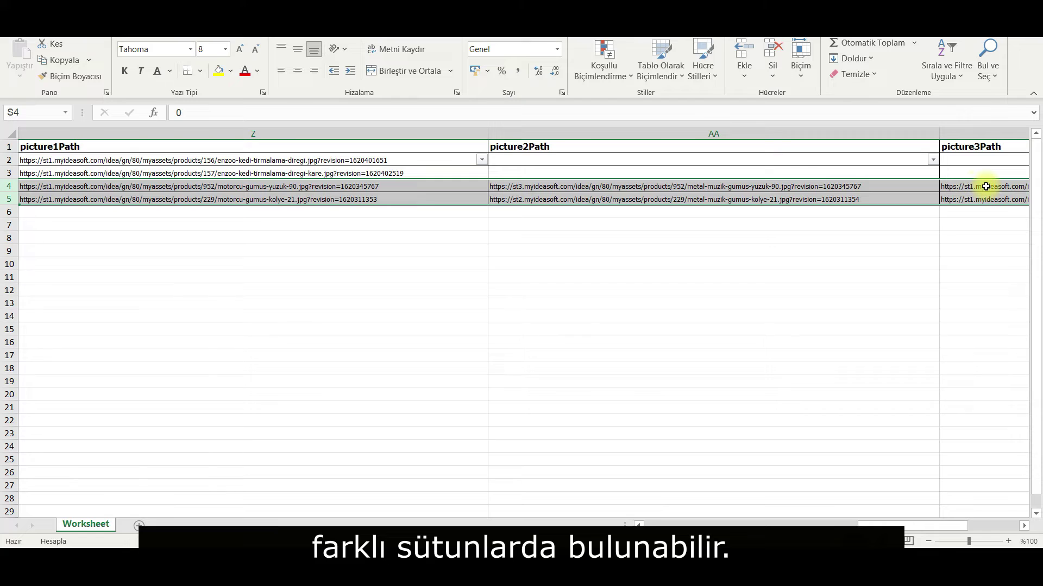
click(575, 186)
drag(683, 113, 162, 112)
right_click(187, 108)
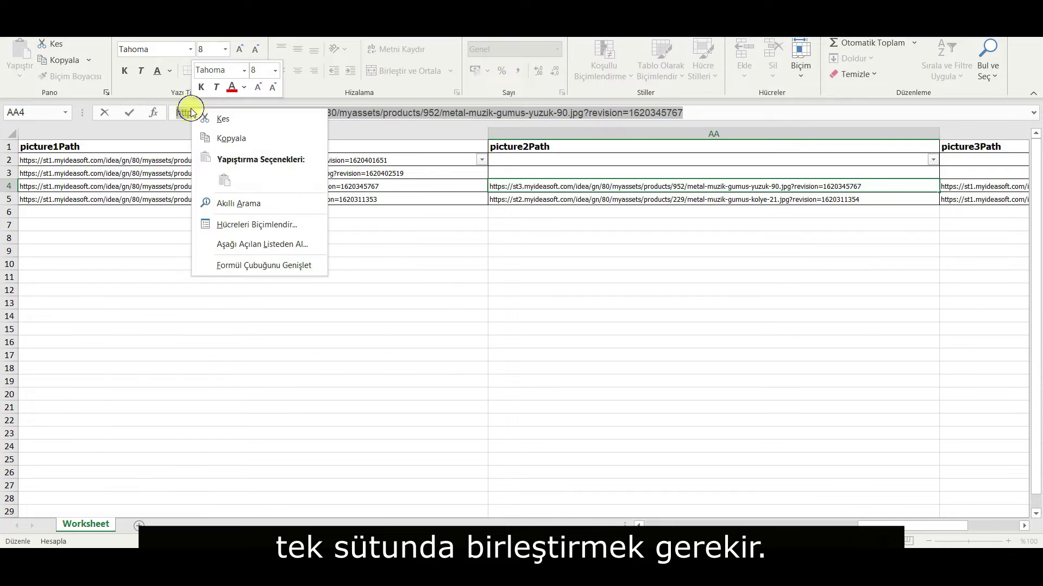
click(253, 139)
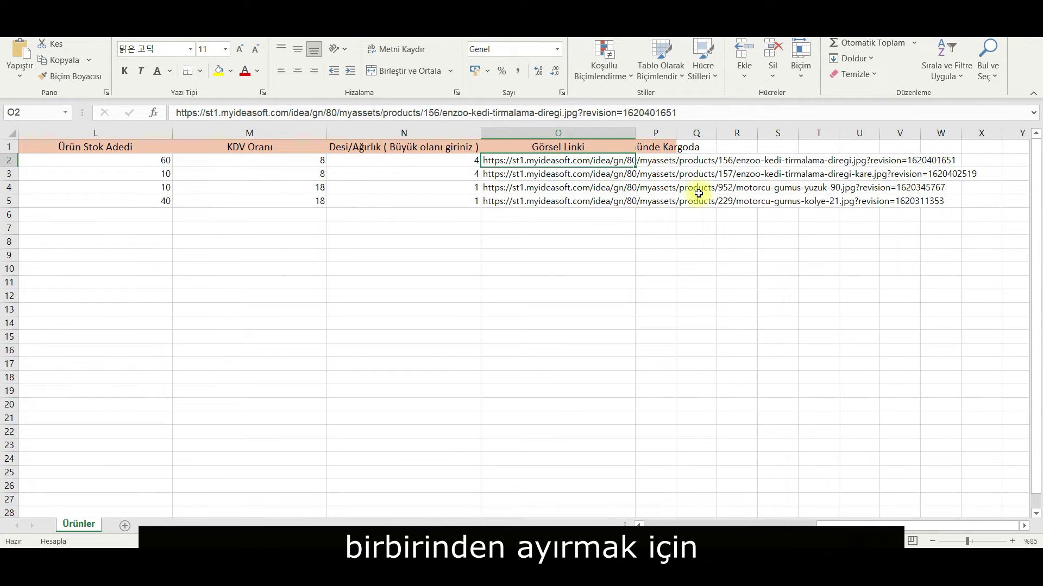
Step: Append the copied second image URL to the ring's link in O4
click(534, 186)
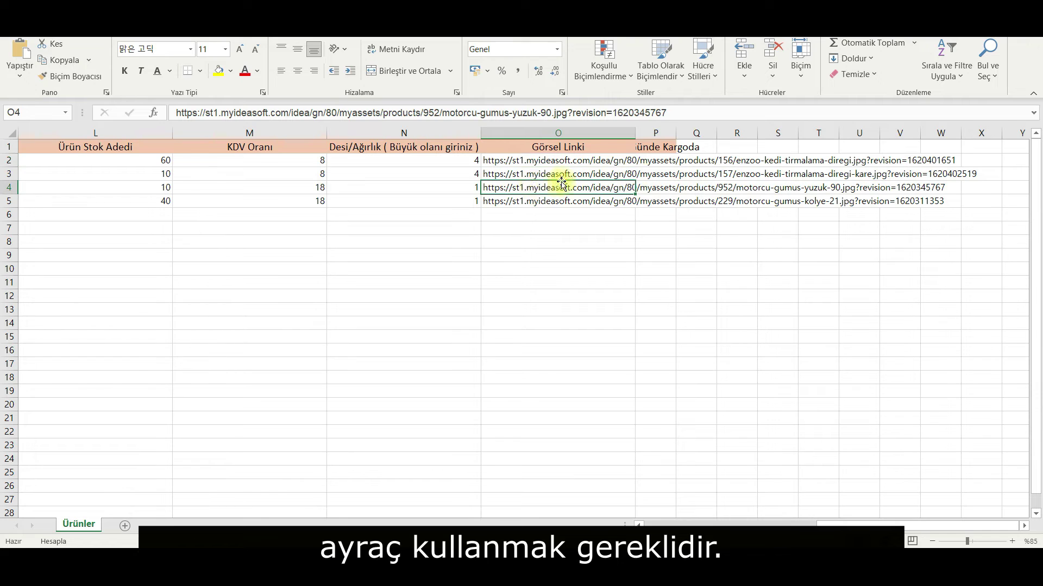
click(679, 114)
text(;)
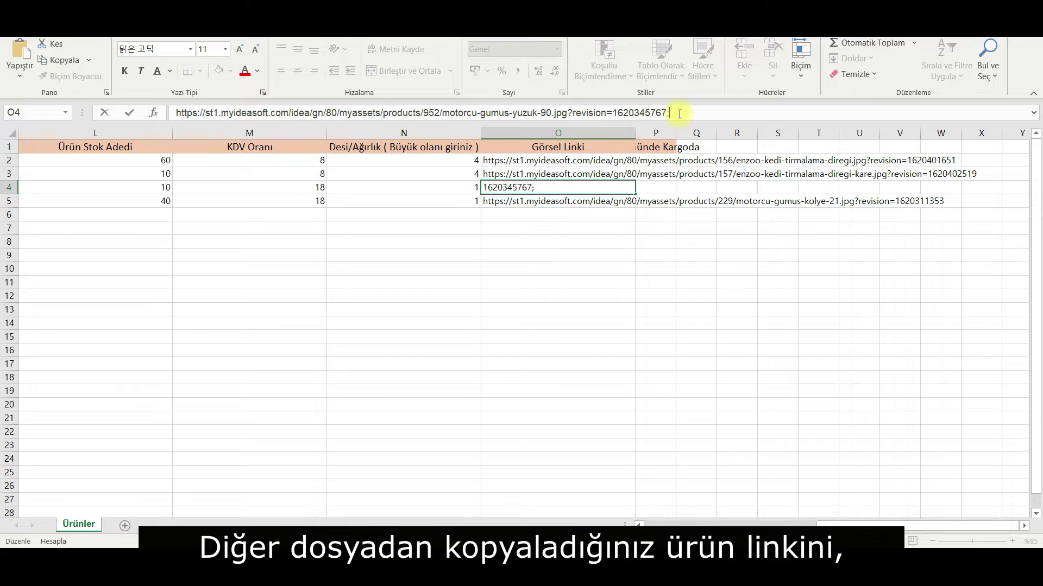
right_click(679, 114)
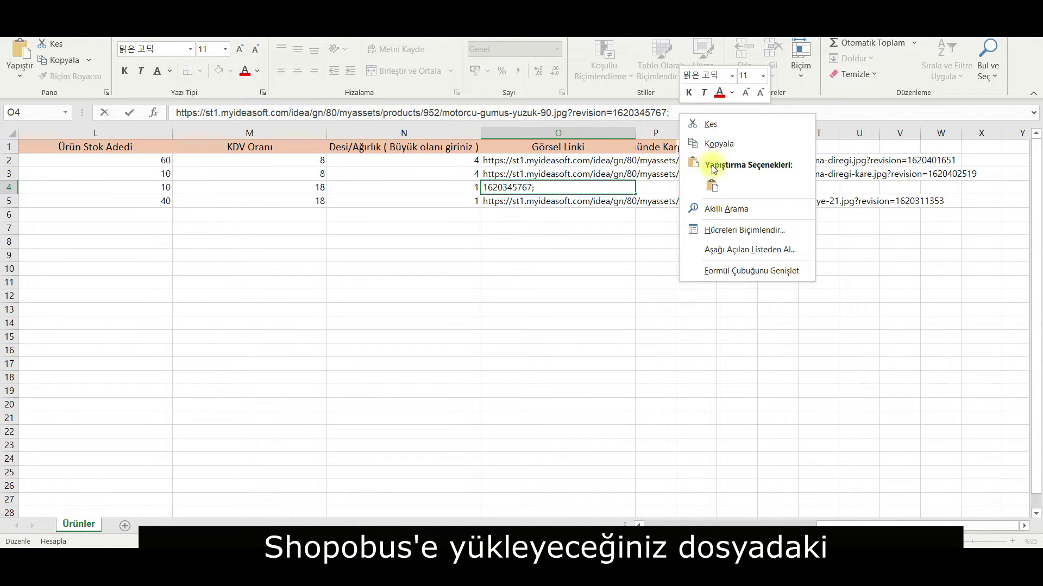
click(714, 185)
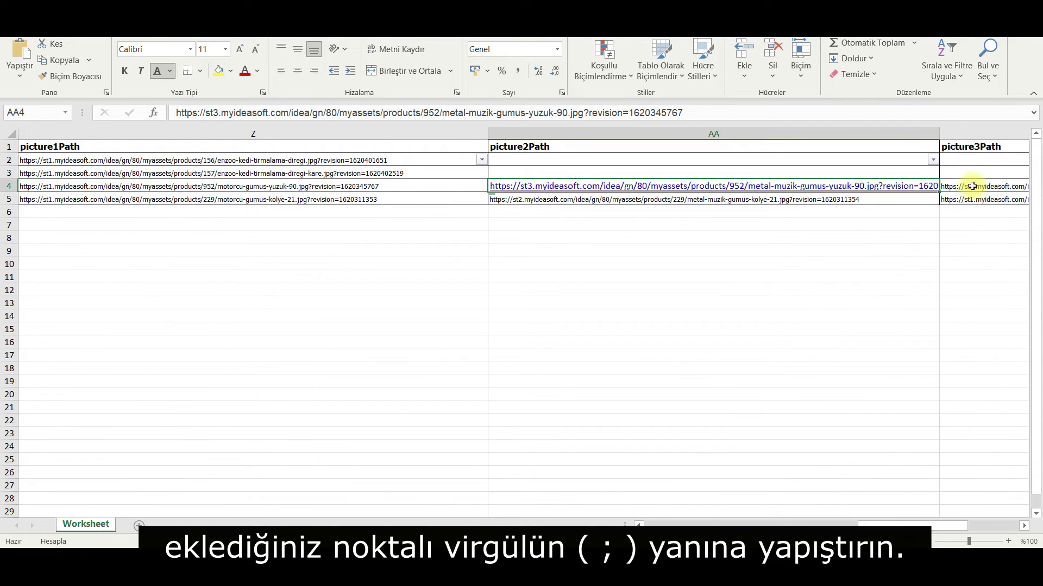
Step: Copy the AB4 image URL and paste it into O4 in place of the trailing extra text
click(971, 188)
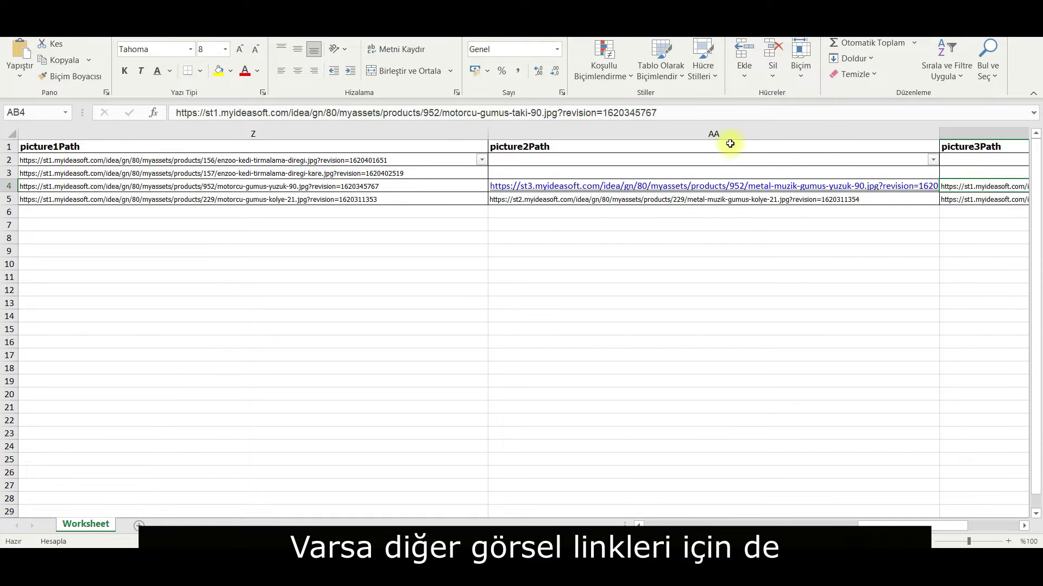
drag(661, 112, 158, 112)
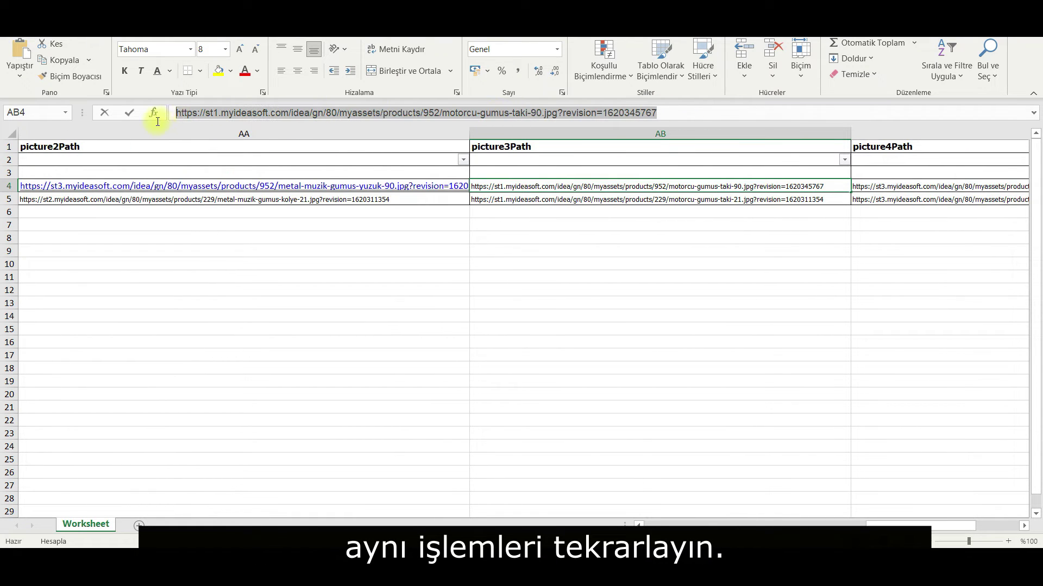
right_click(213, 111)
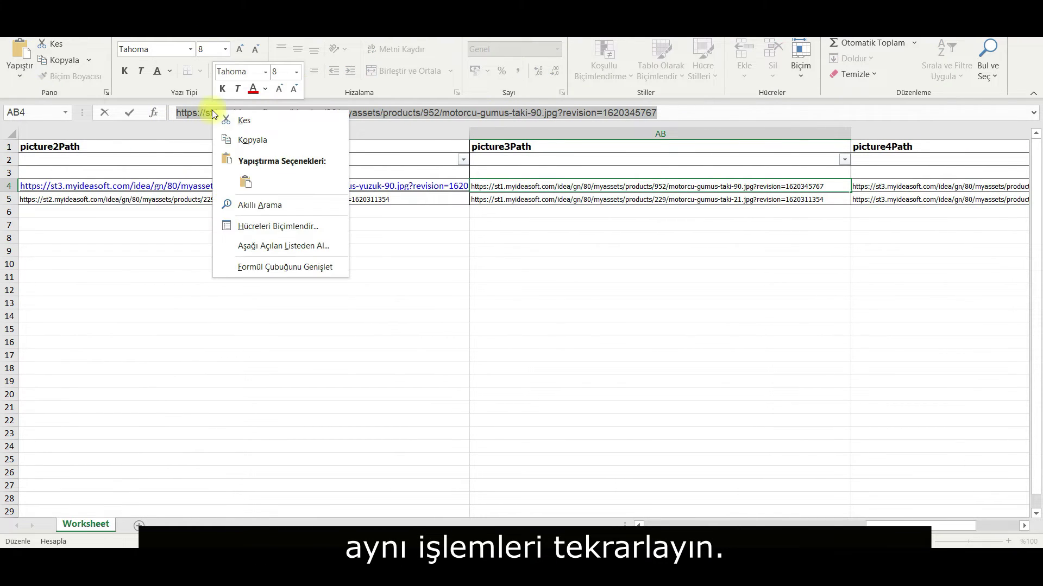
click(263, 143)
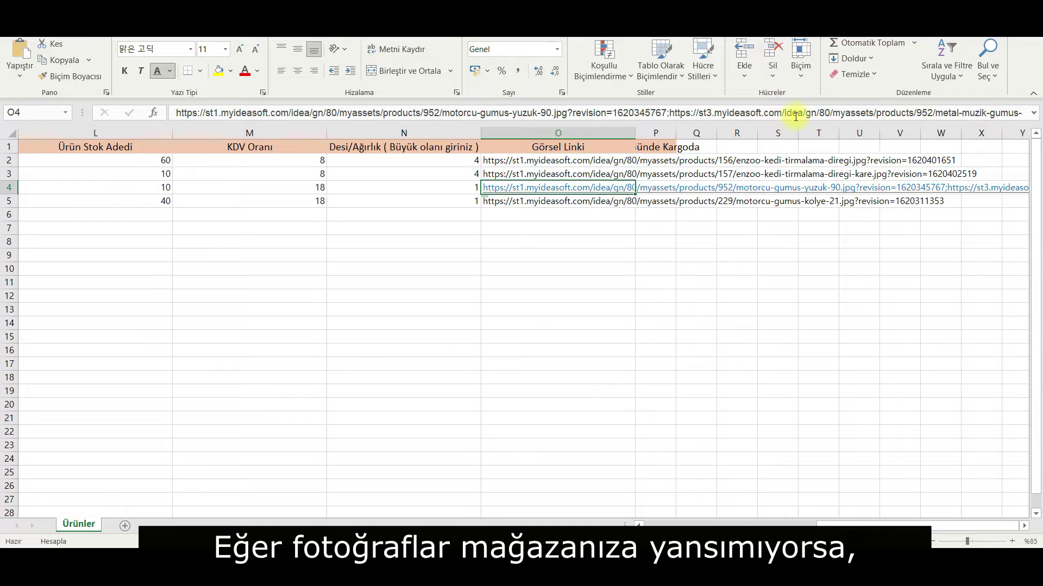
click(937, 111)
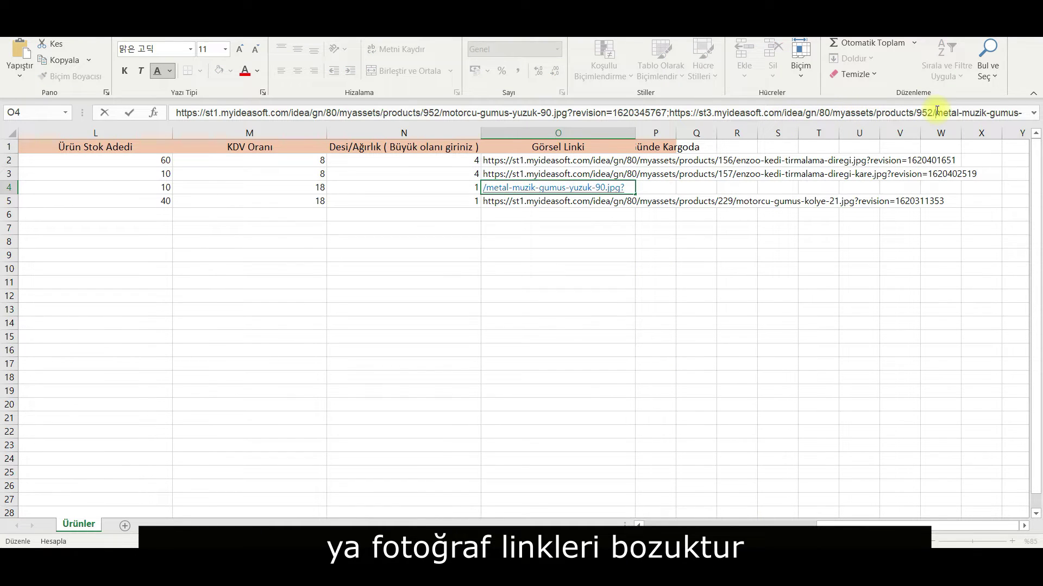
key(shift+End)
key(Delete)
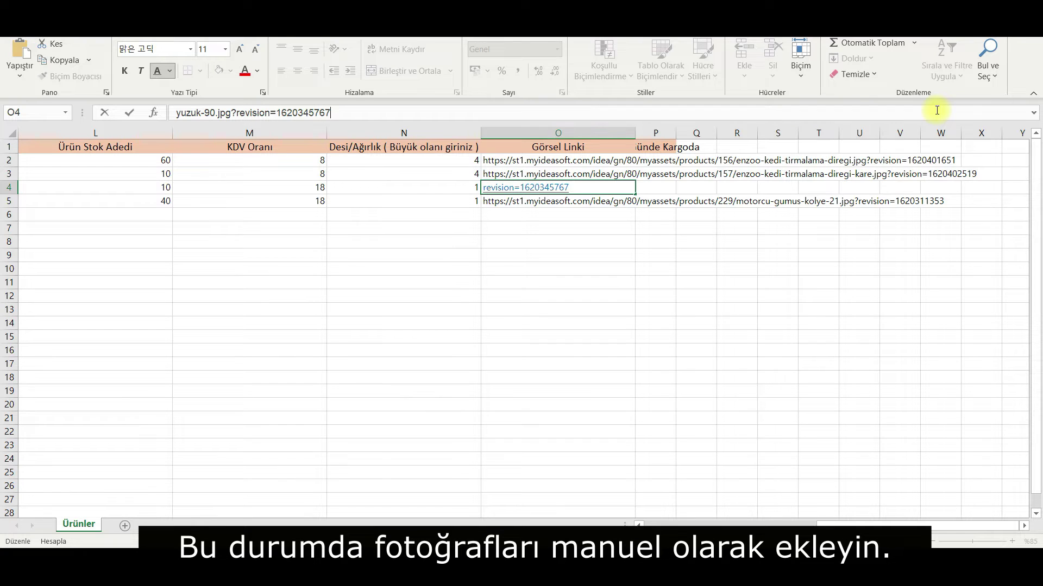
right_click(378, 114)
click(408, 183)
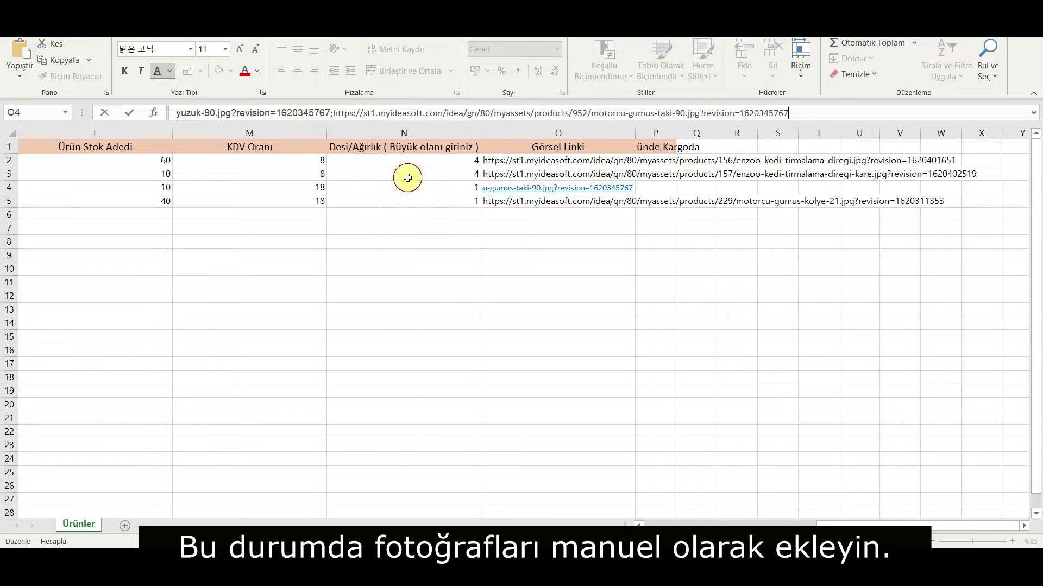
click(656, 133)
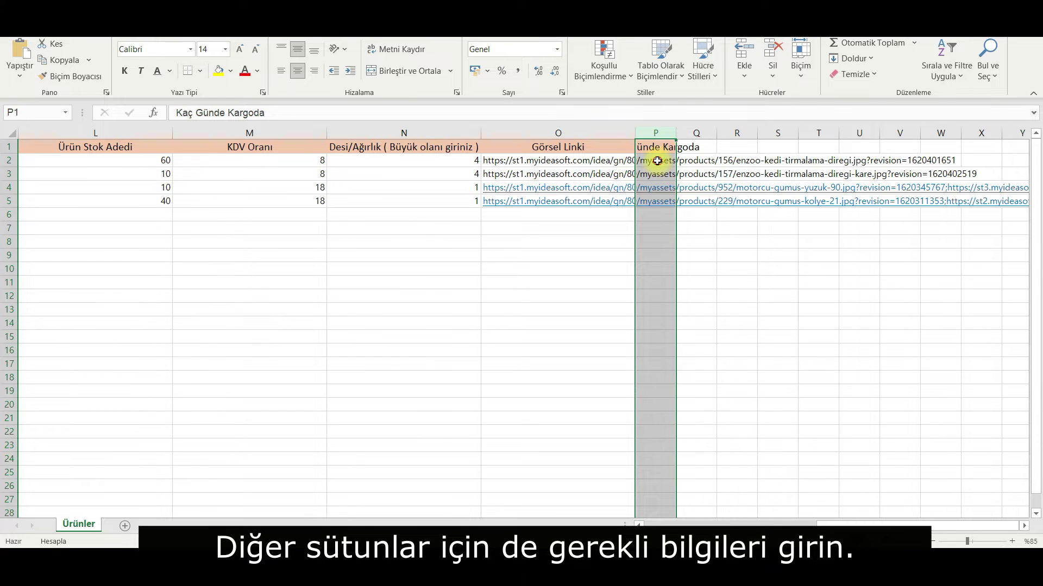
click(657, 161)
Step: Enter shipping days 3, 3, 7 and 7 in P2:P5 and autofit column P to its header
text(3)
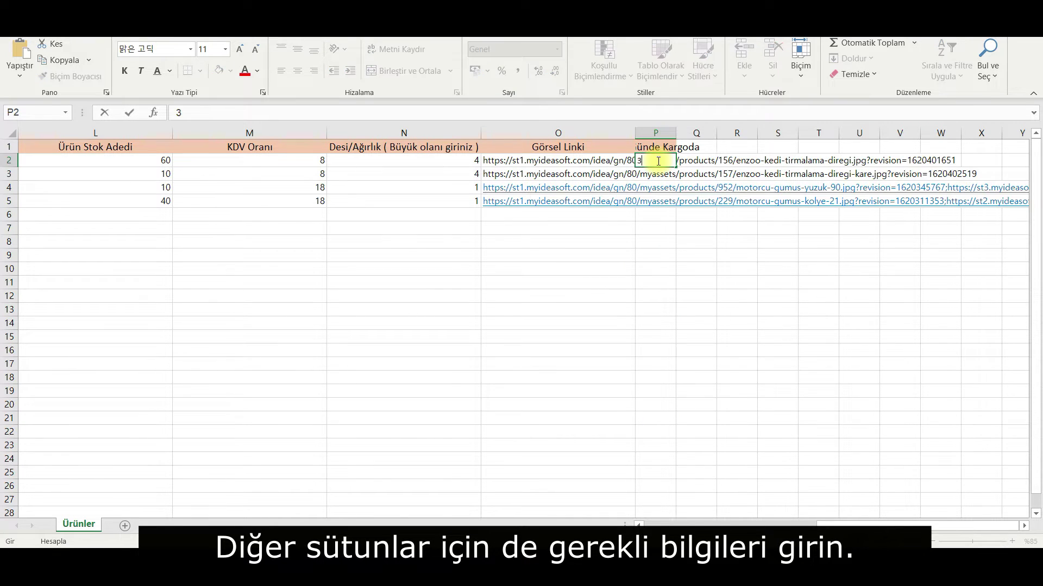
key(Return)
text(3)
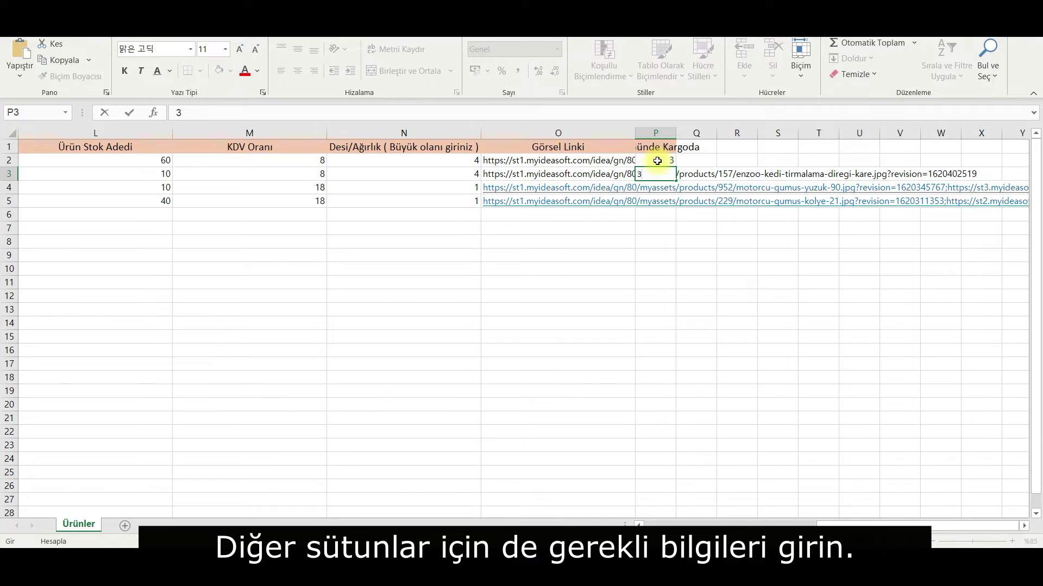
key(Return)
text(7)
key(Return)
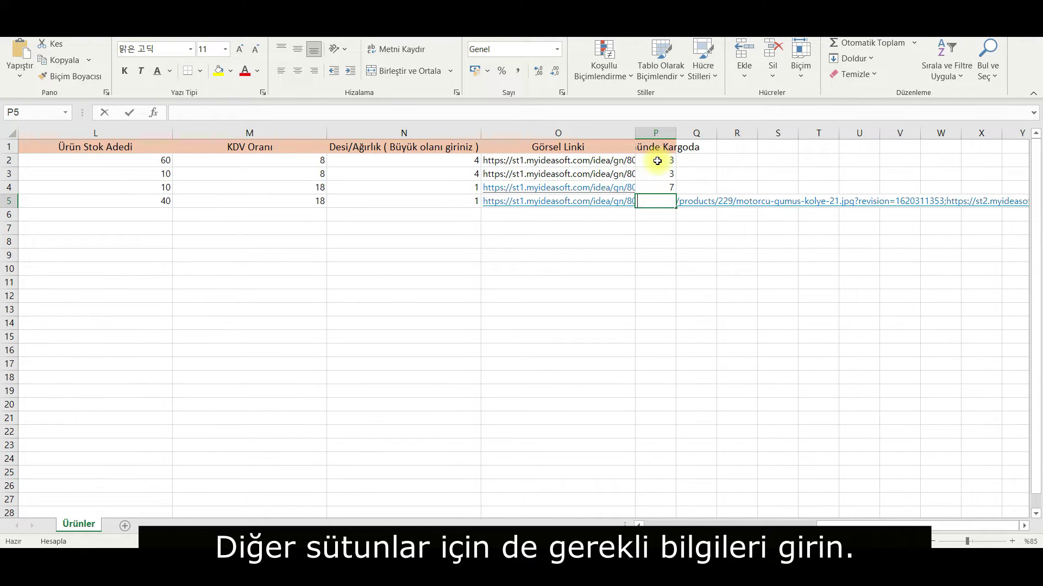
text(7)
key(Return)
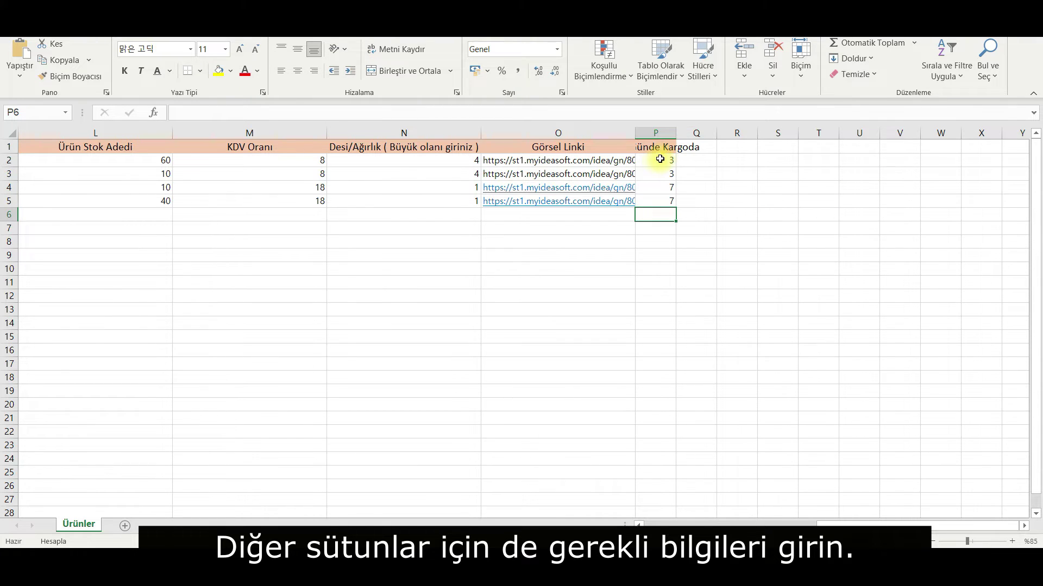
double_click(676, 133)
click(746, 134)
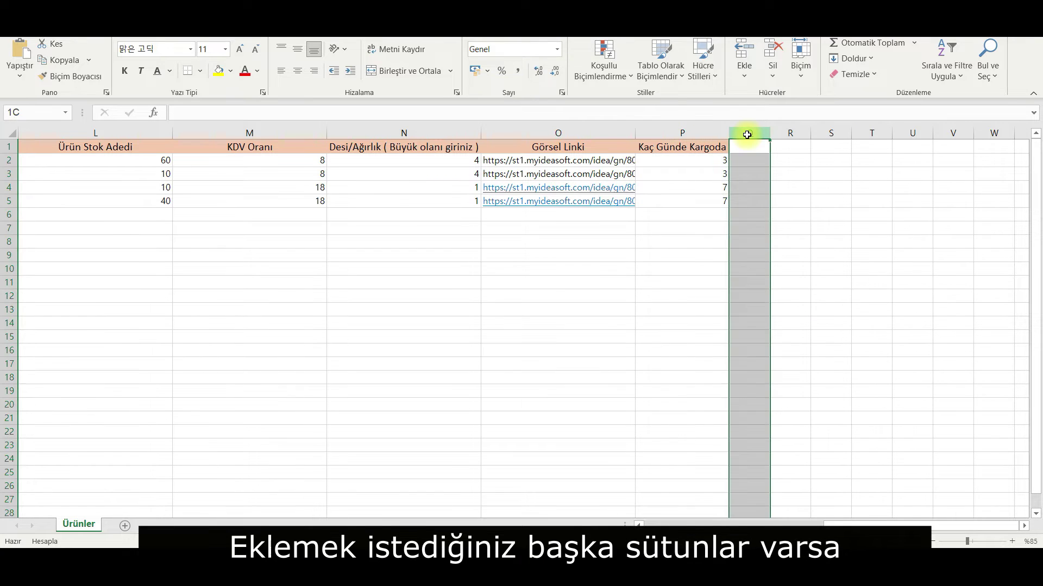
Step: Add a 'Zincir Boyu' header in Q1, give the necklace 45 cm, and copy the header into R1
drag(746, 134, 891, 137)
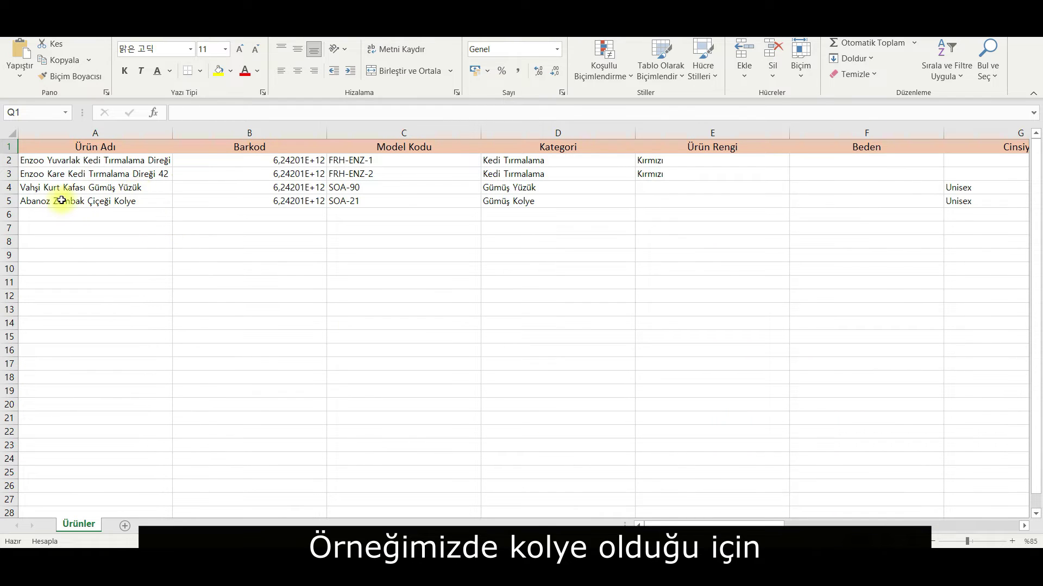
click(9, 201)
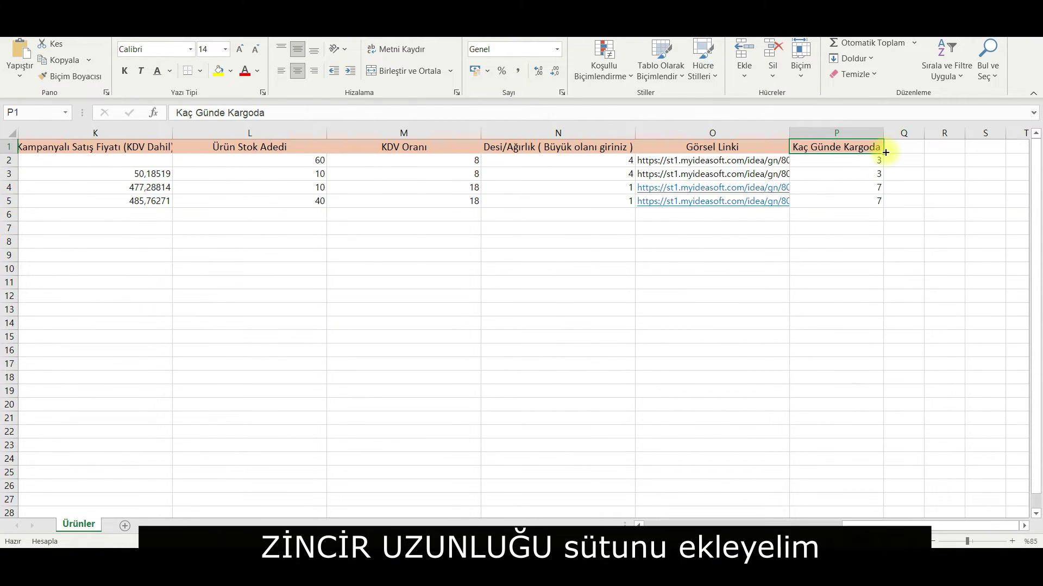
click(903, 147)
text(Zincir Boyu)
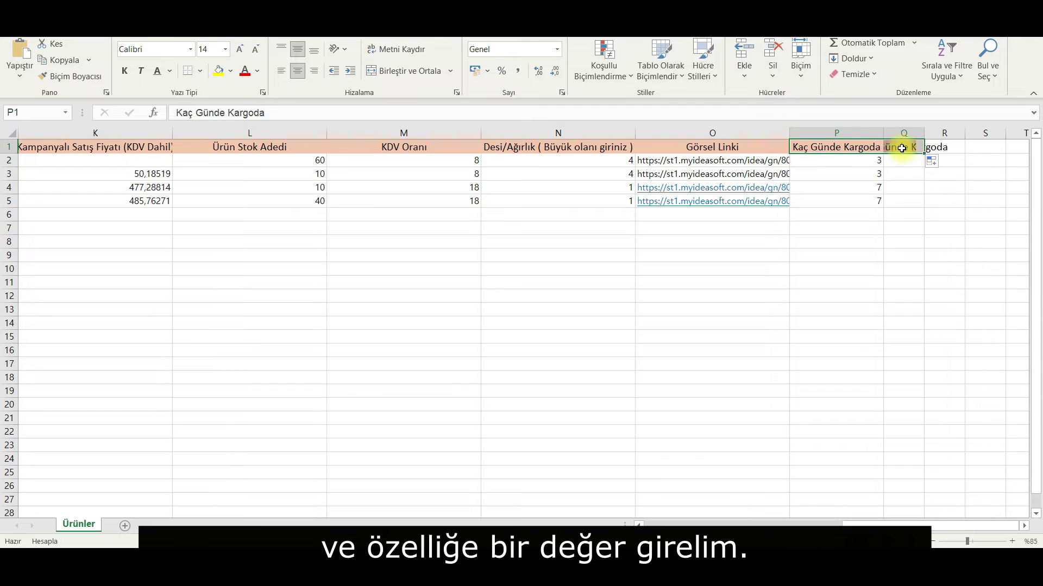
key(Return)
key(Return)
key(Return)
key(Return)
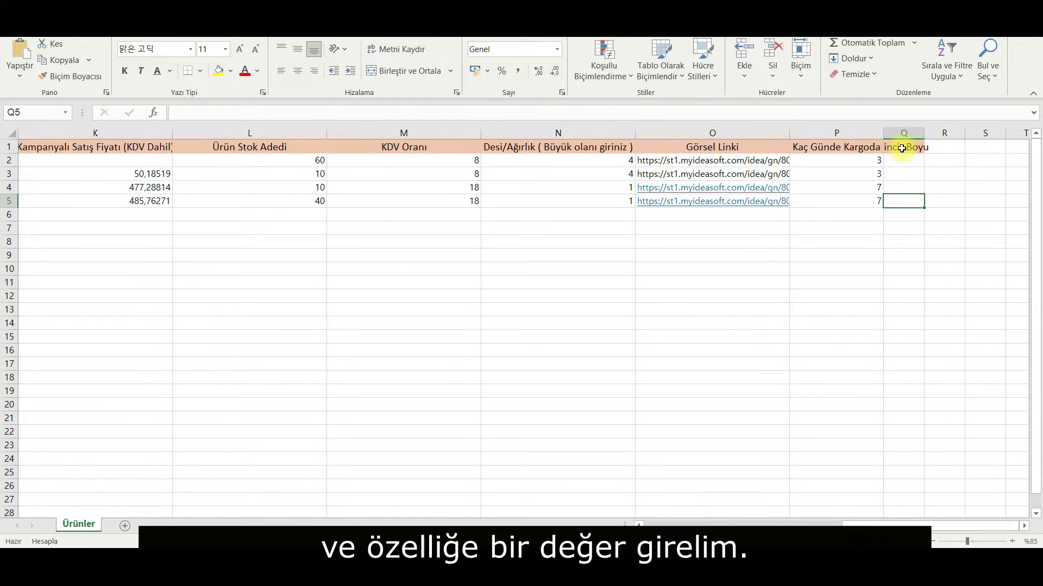
text(45)
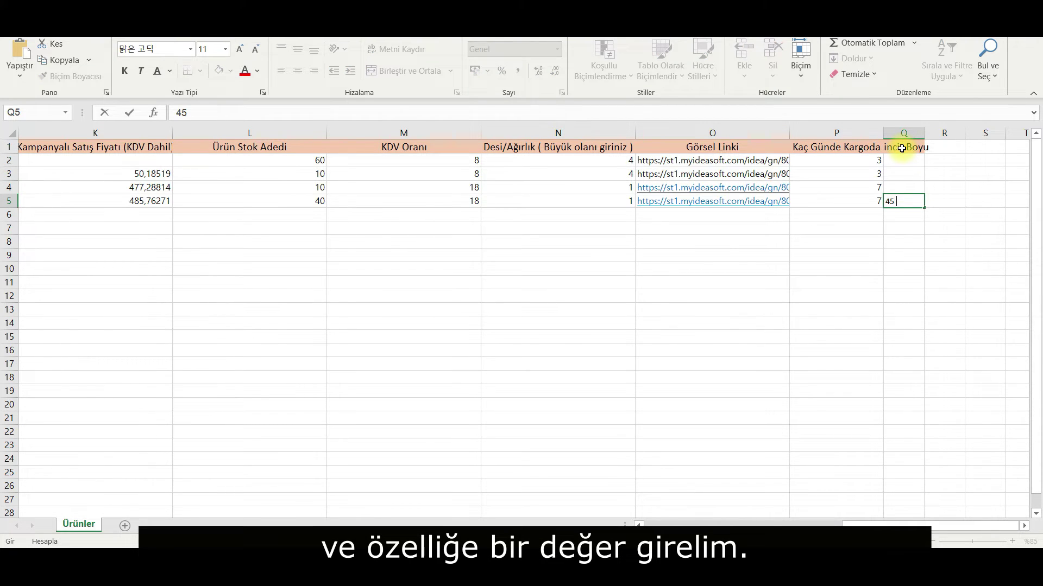
click(8, 160)
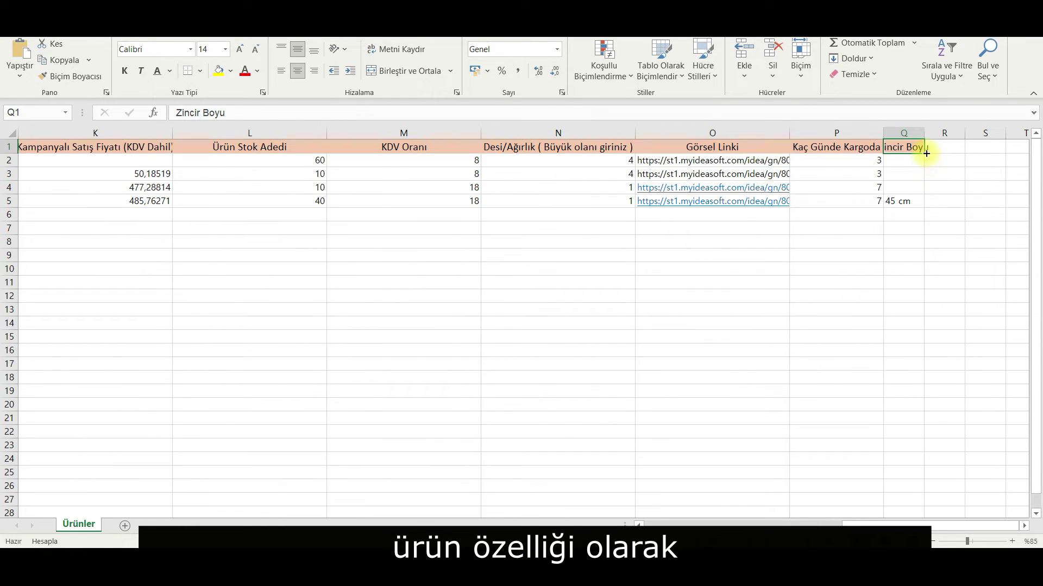
drag(926, 153, 942, 146)
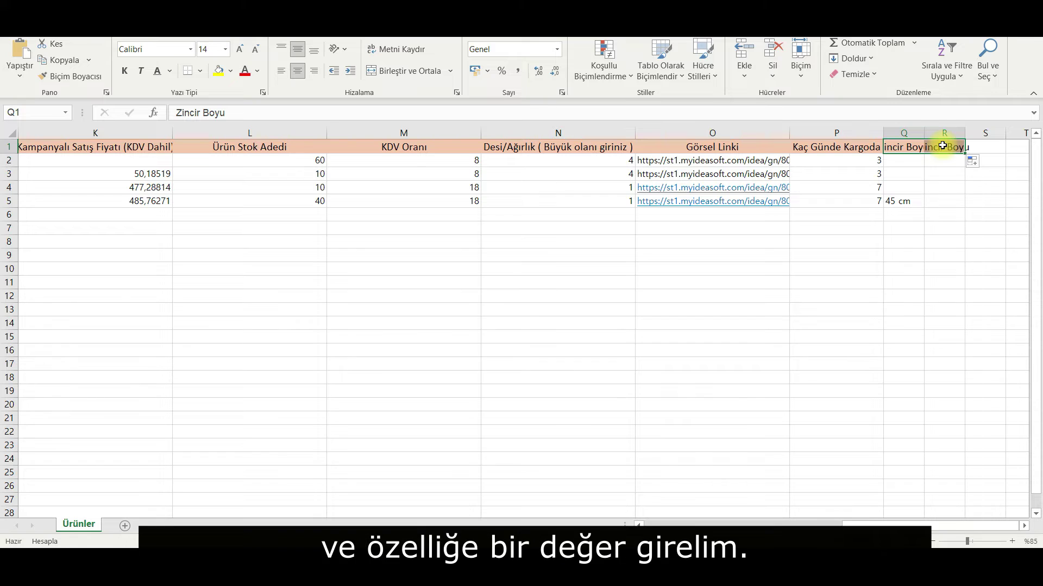
click(942, 145)
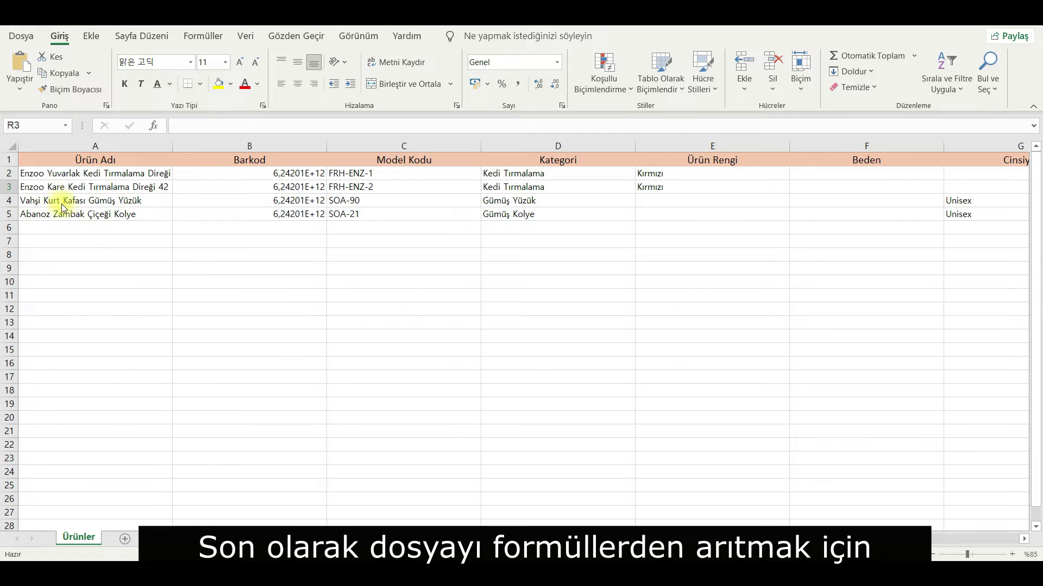
Step: Copy the whole Ürünler sheet and paste it back as Değerler to replace formulas with values
click(10, 147)
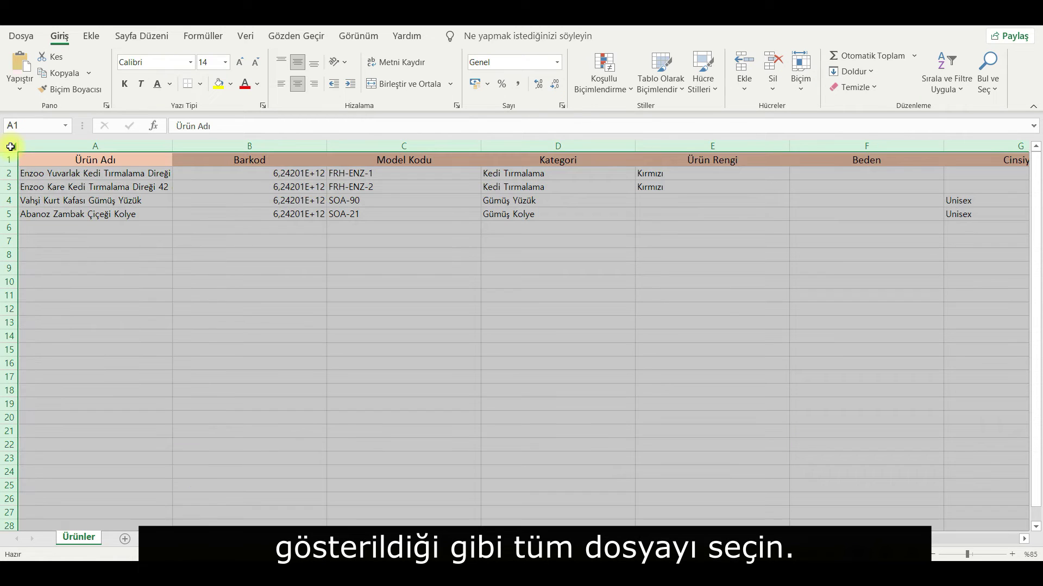
right_click(11, 147)
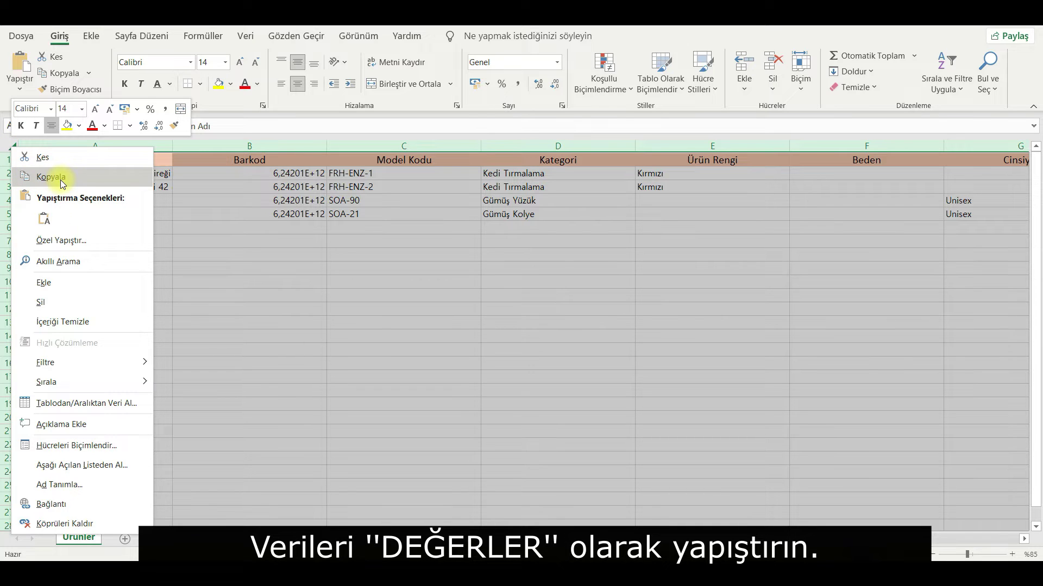
click(61, 179)
right_click(11, 147)
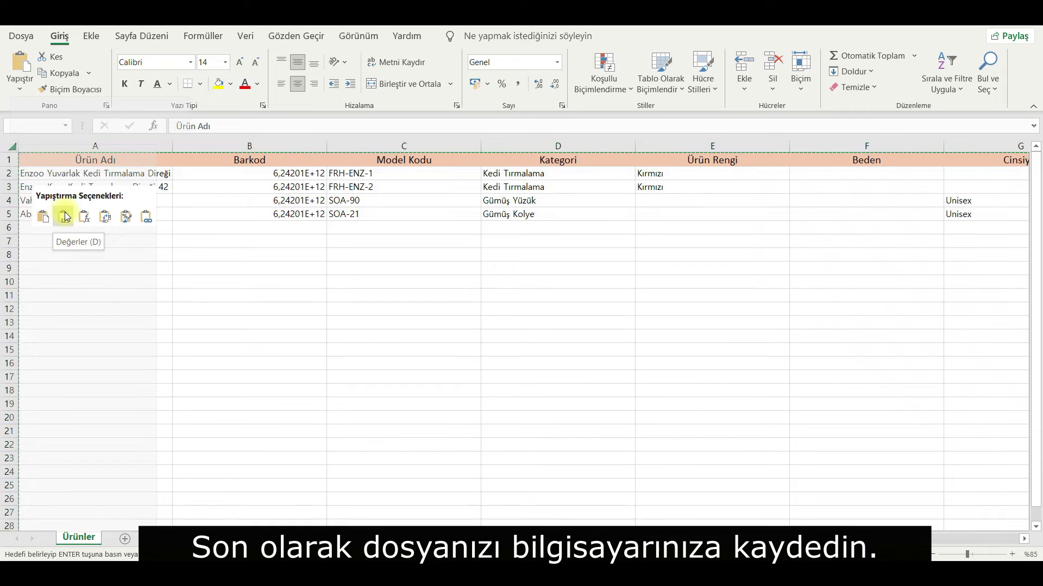
click(64, 217)
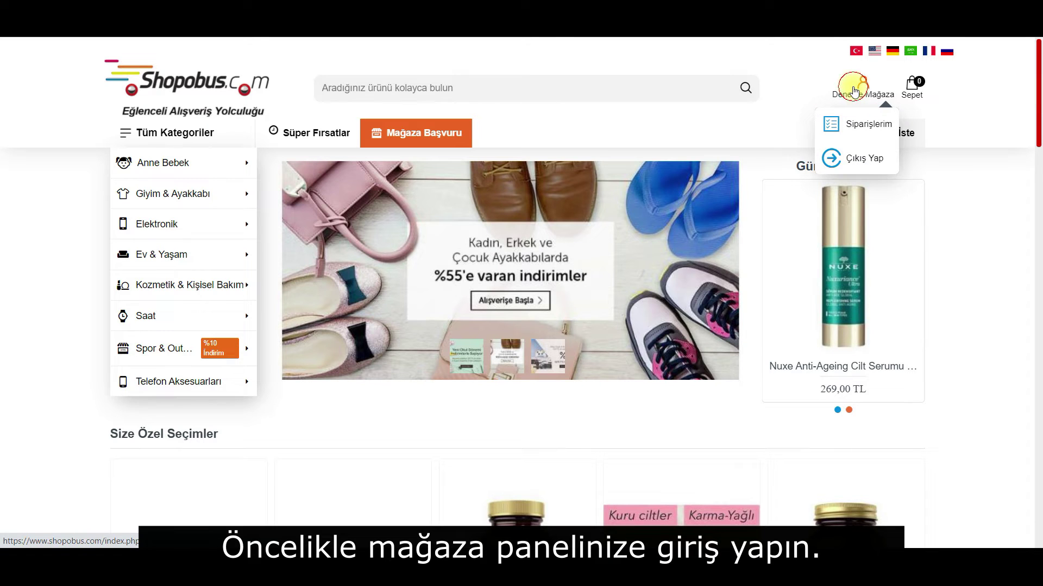
click(858, 86)
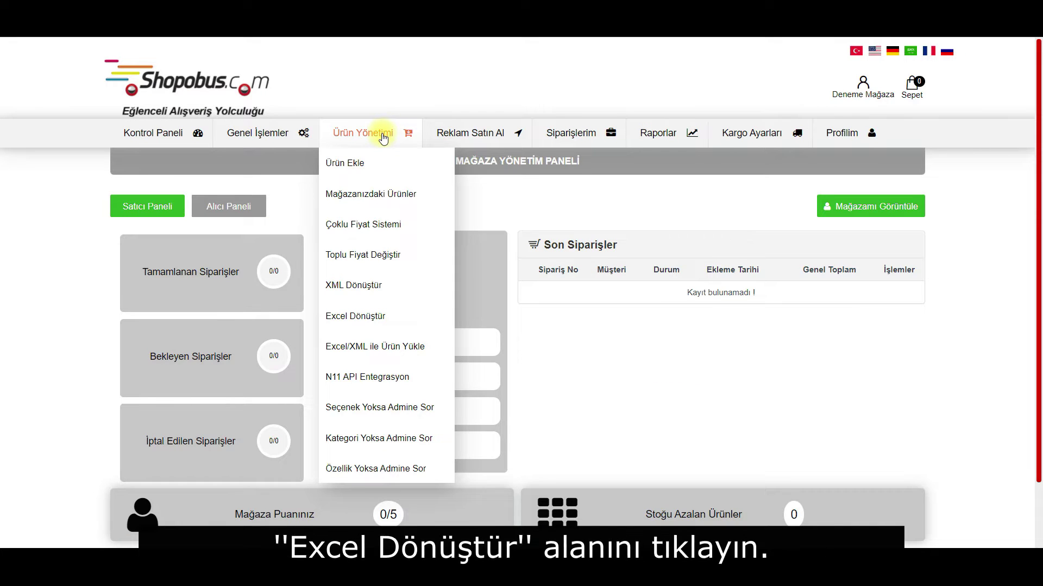
Step: Upload ornek_urun_ciktisi_seçeneksiz.xlsx in Excel Dönüştür with the Trendyol - Genel Eşleşme profile
click(383, 323)
click(436, 349)
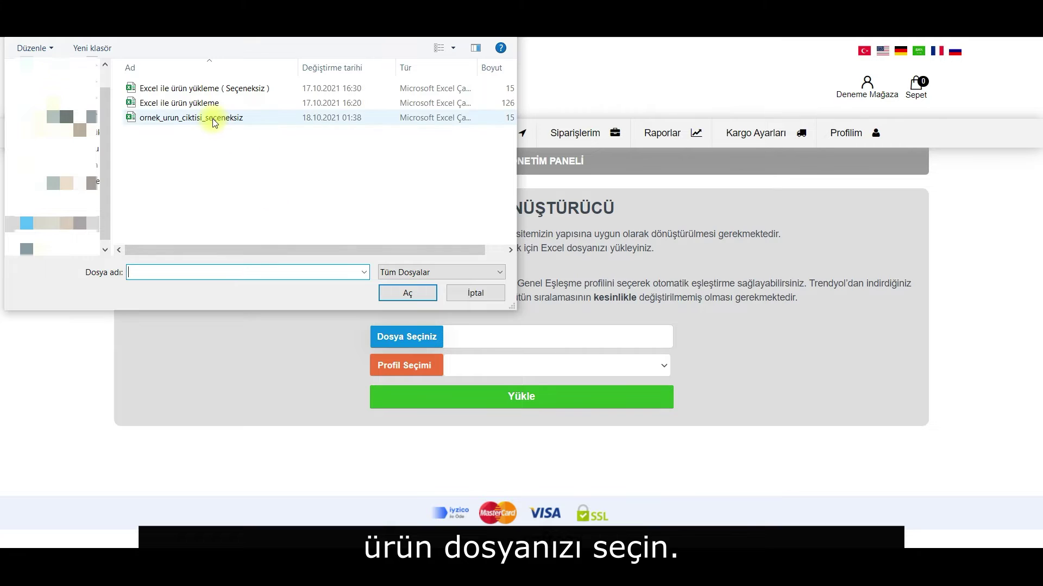
double_click(213, 120)
click(542, 366)
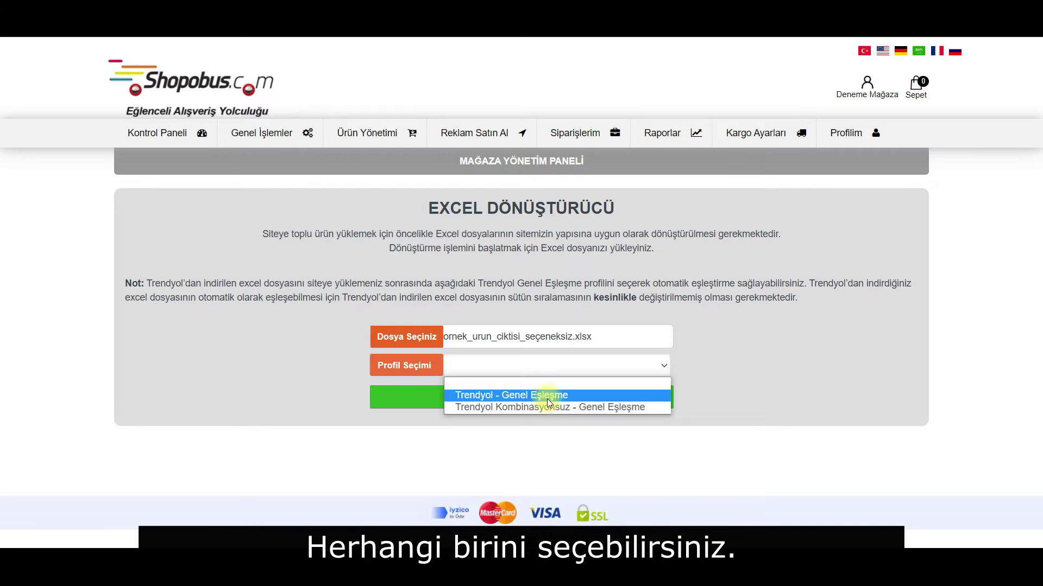
click(546, 398)
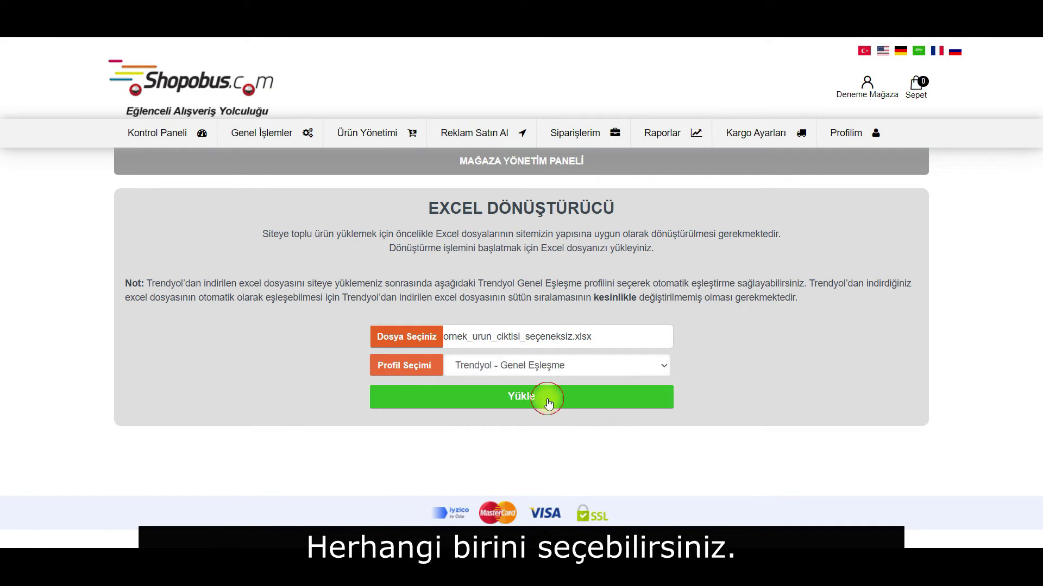
click(546, 399)
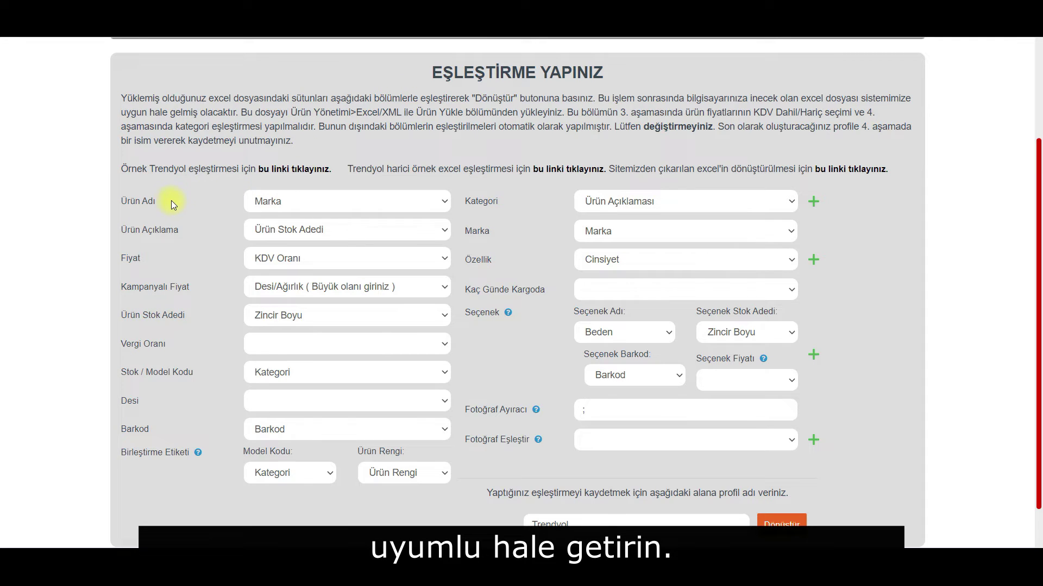
Step: Map Ürün Adı, Ürün Açıklama to Ürün Açıklaması, Fiyat to Piyasa Satış Fiyatı, and Kampanyalı Fiyat to Kampanyalı Satış Fiyatı
click(275, 200)
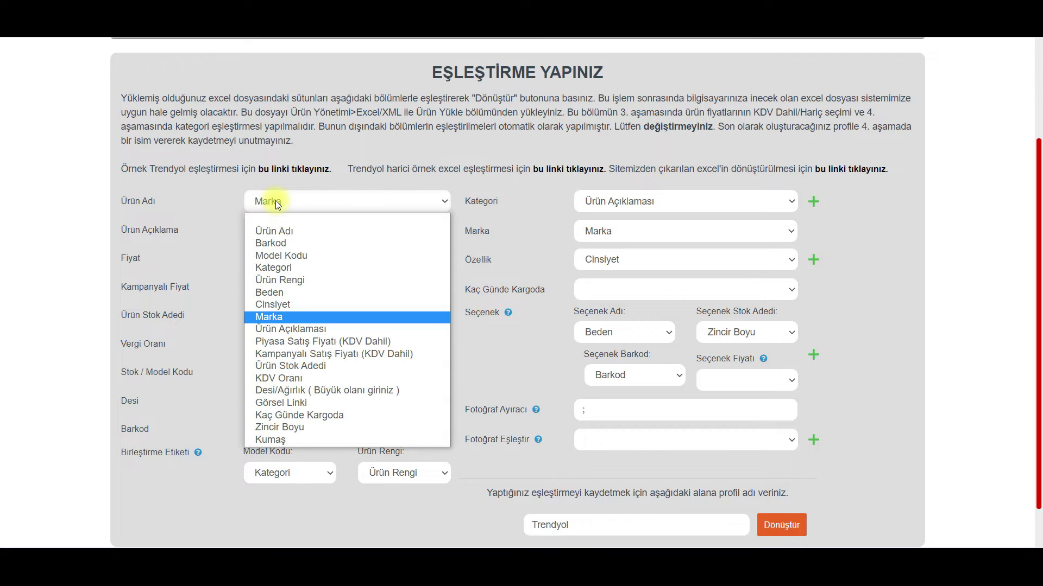
click(277, 232)
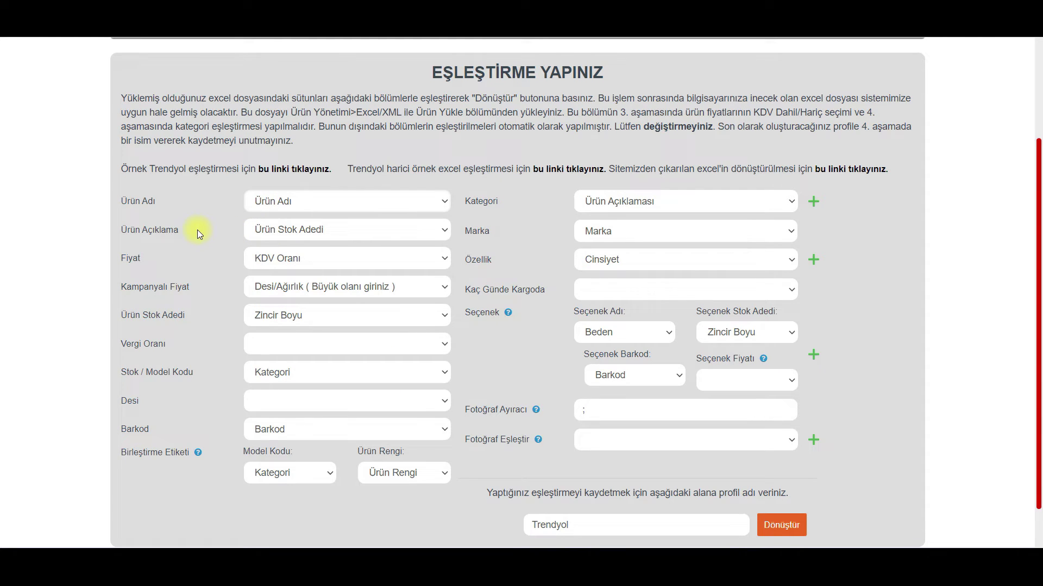
click(298, 230)
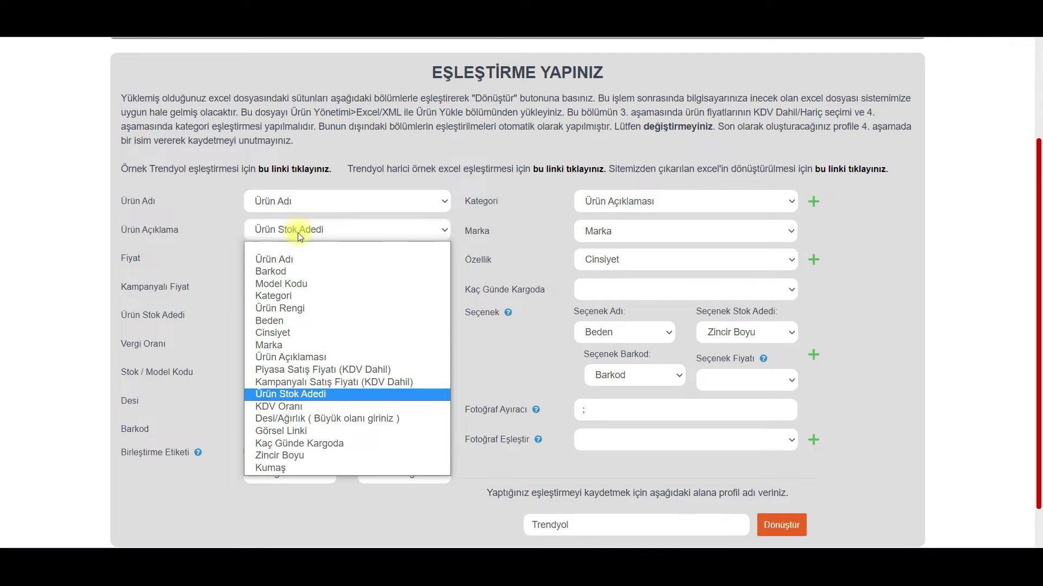
click(308, 356)
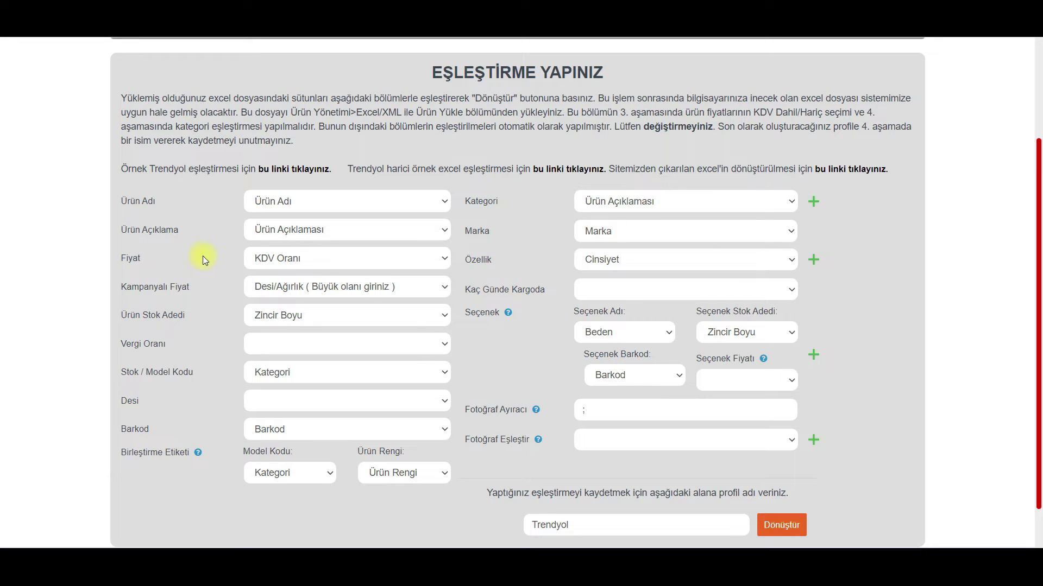
click(292, 257)
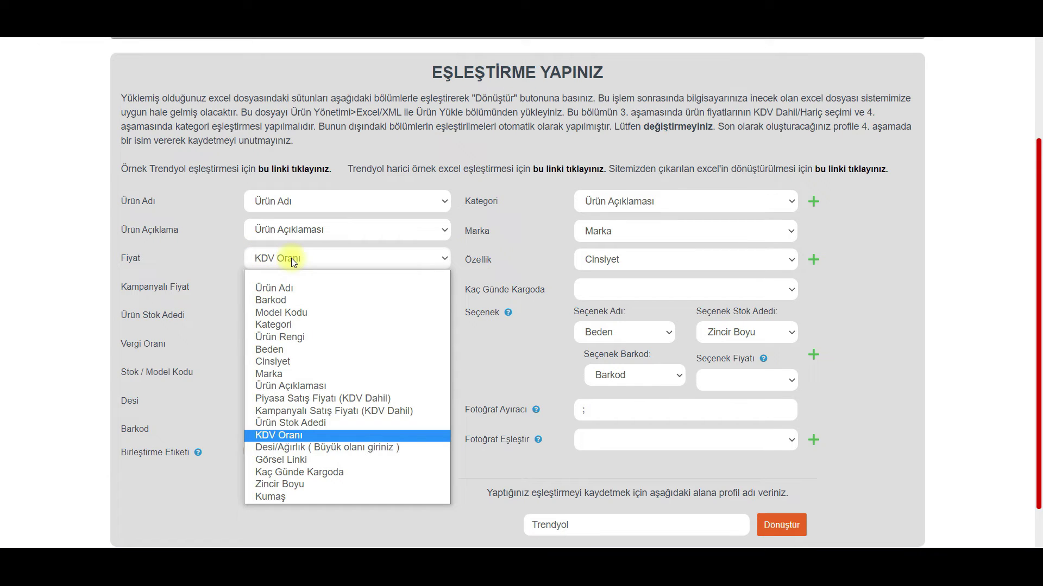
click(320, 399)
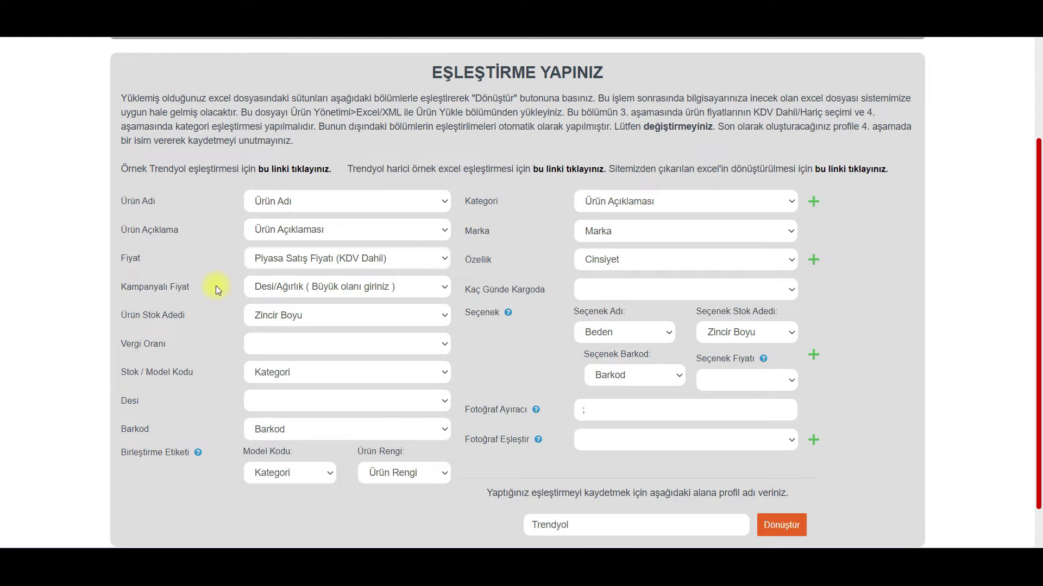
click(313, 279)
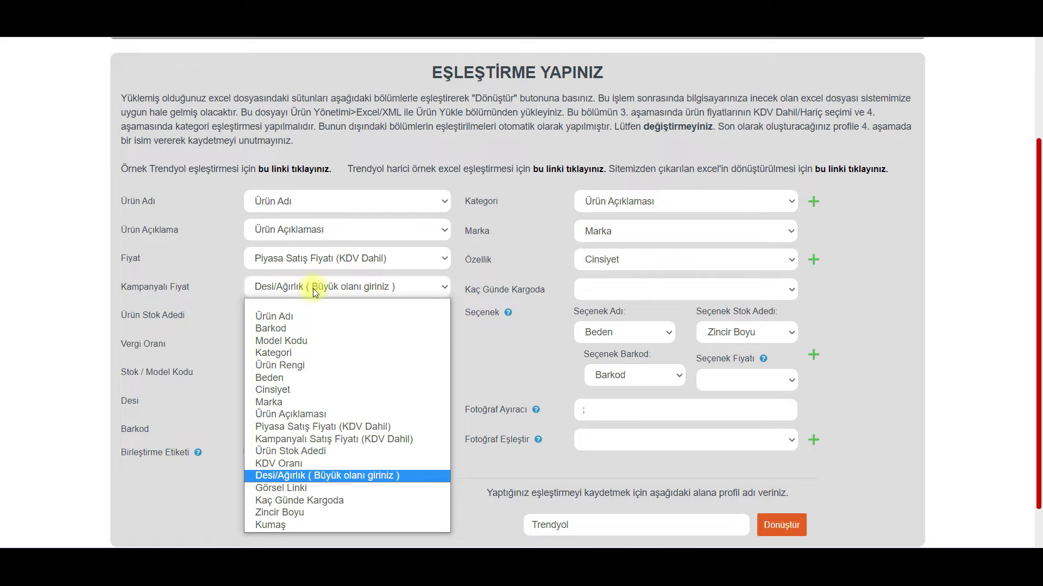
click(308, 438)
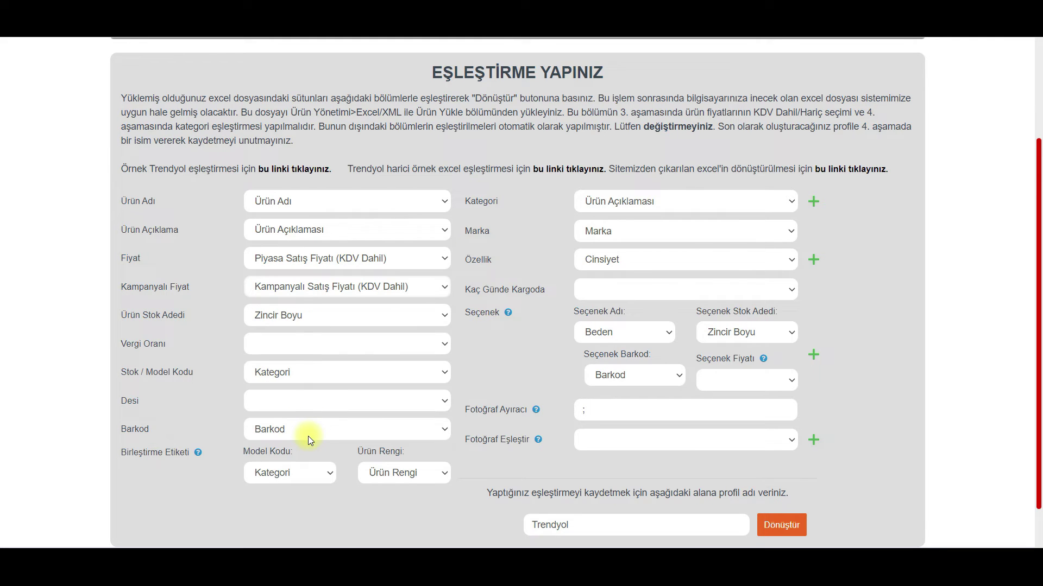
Step: Map Ürün Stok Adedi, Vergi Oranı to KDV Oranı, Stok / Model Kodu to Model Kodu, Desi to Desi/Ağırlık
click(217, 313)
click(286, 318)
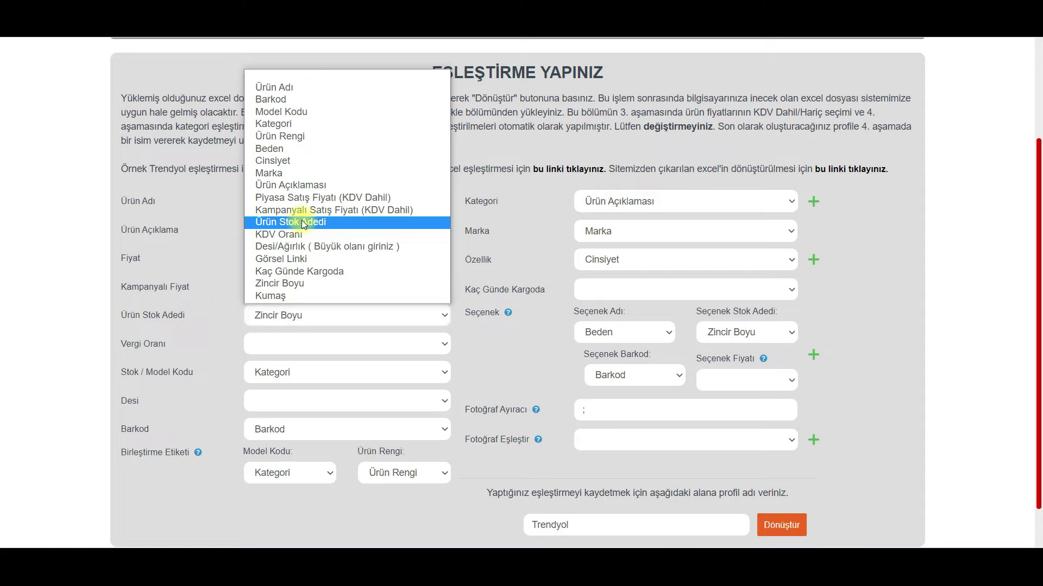
click(301, 222)
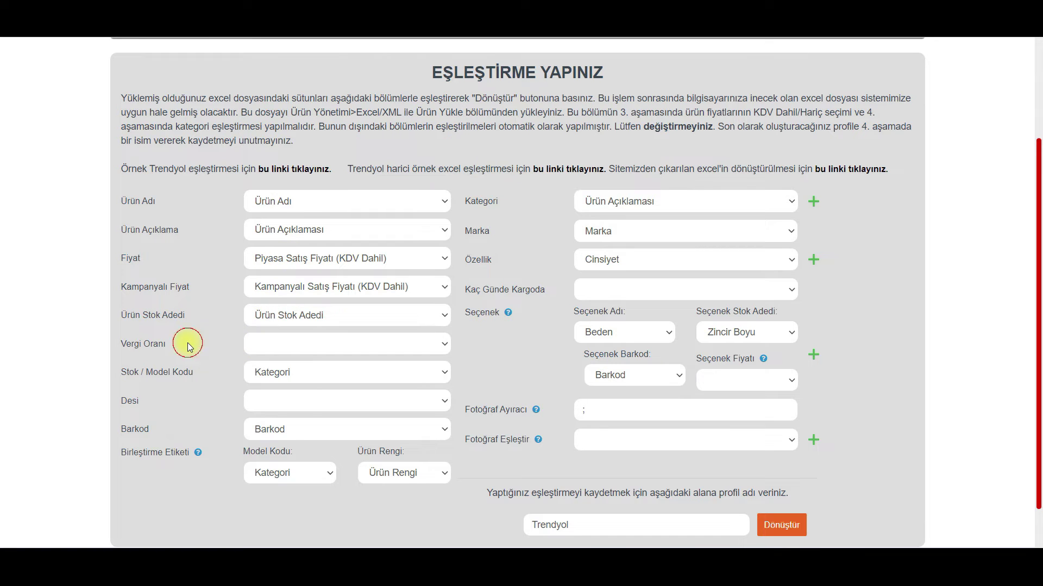
click(265, 347)
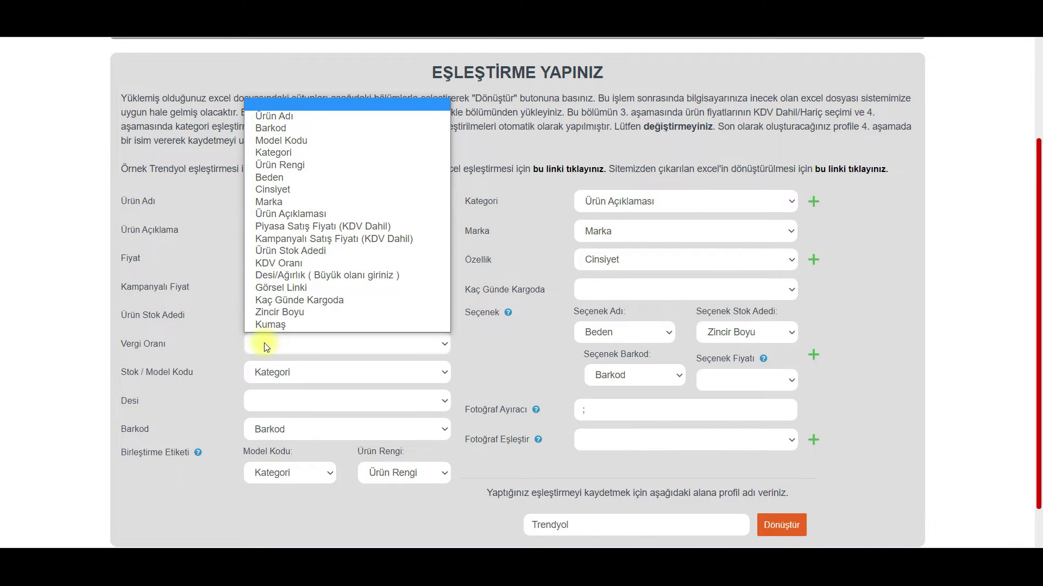
click(267, 262)
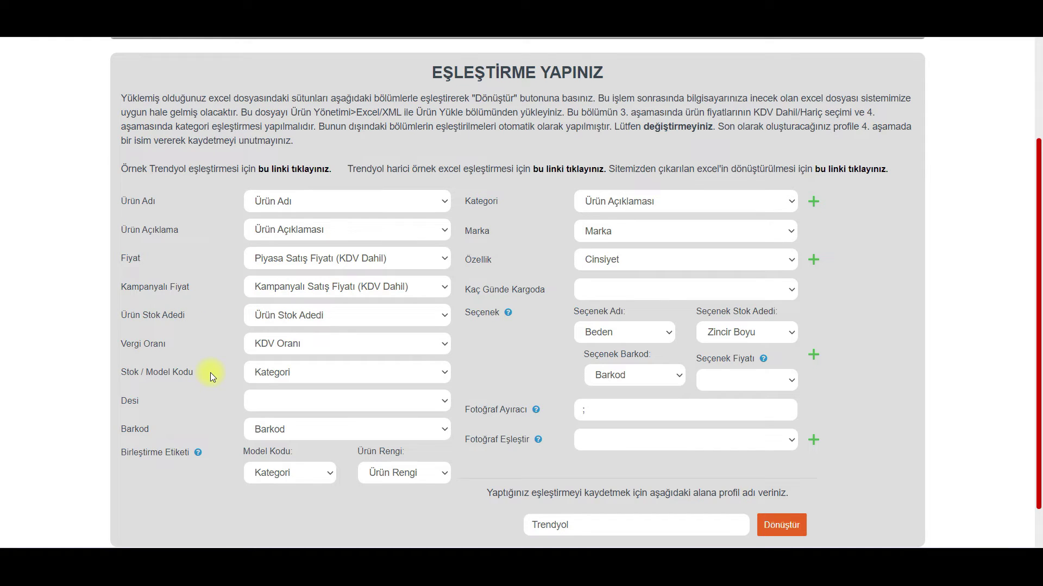
click(290, 375)
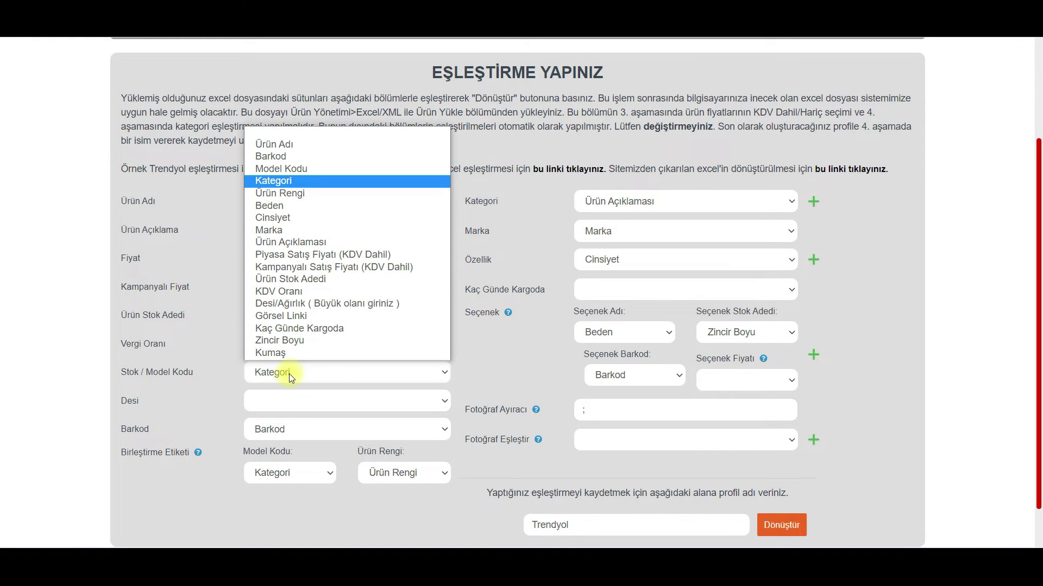
click(282, 170)
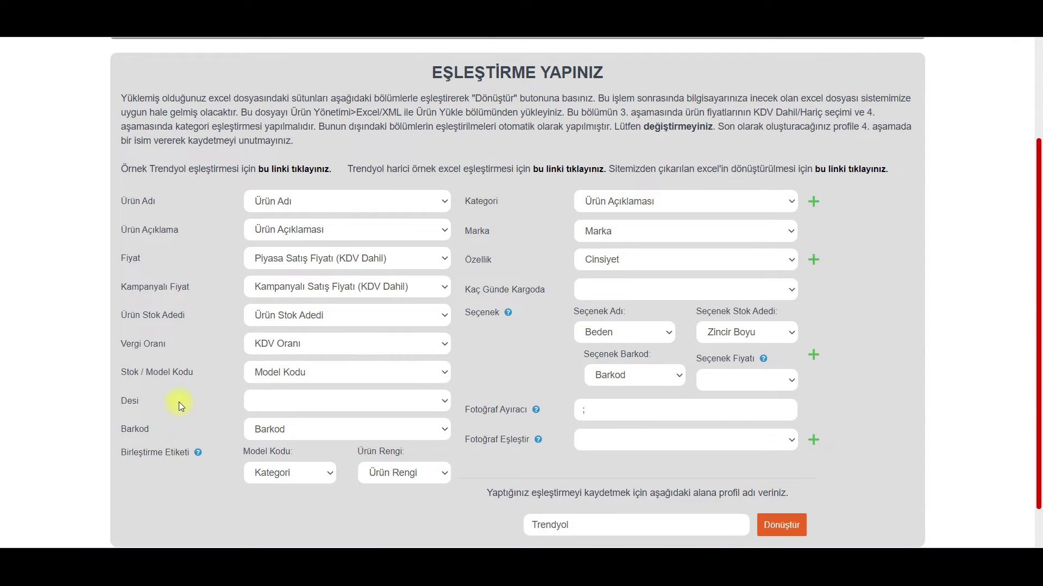
click(298, 400)
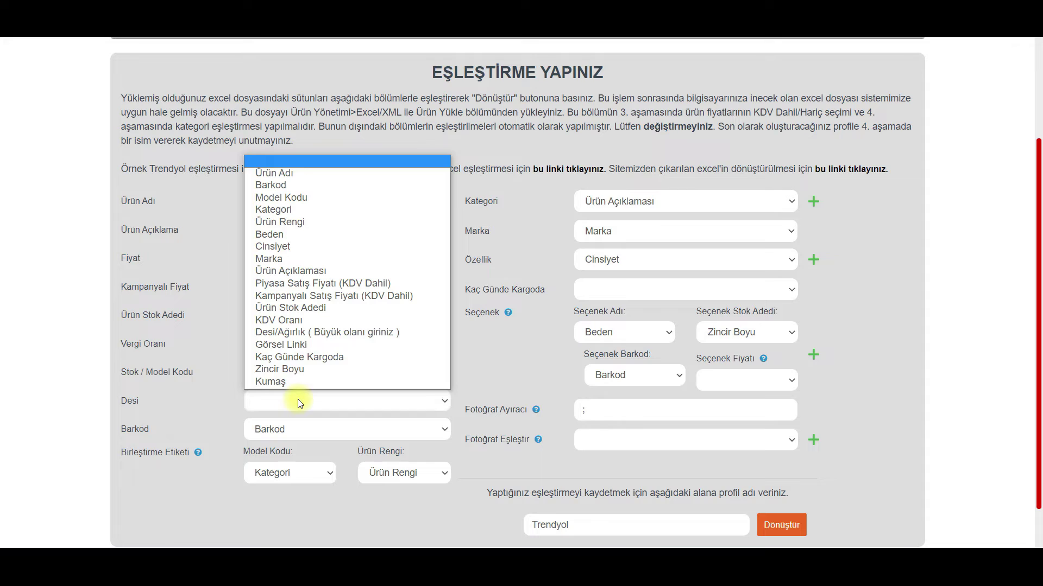
click(304, 334)
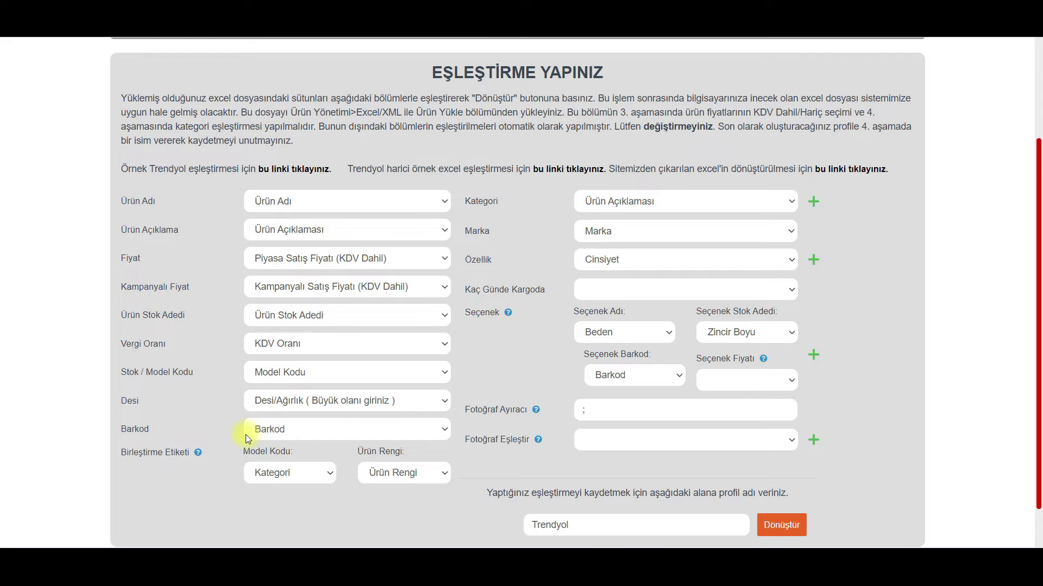
Step: Set Birleştirme Etiketi to Model Kodu with a blank Ürün Rengi, and map Kategori to the Kategori column
click(279, 475)
click(279, 269)
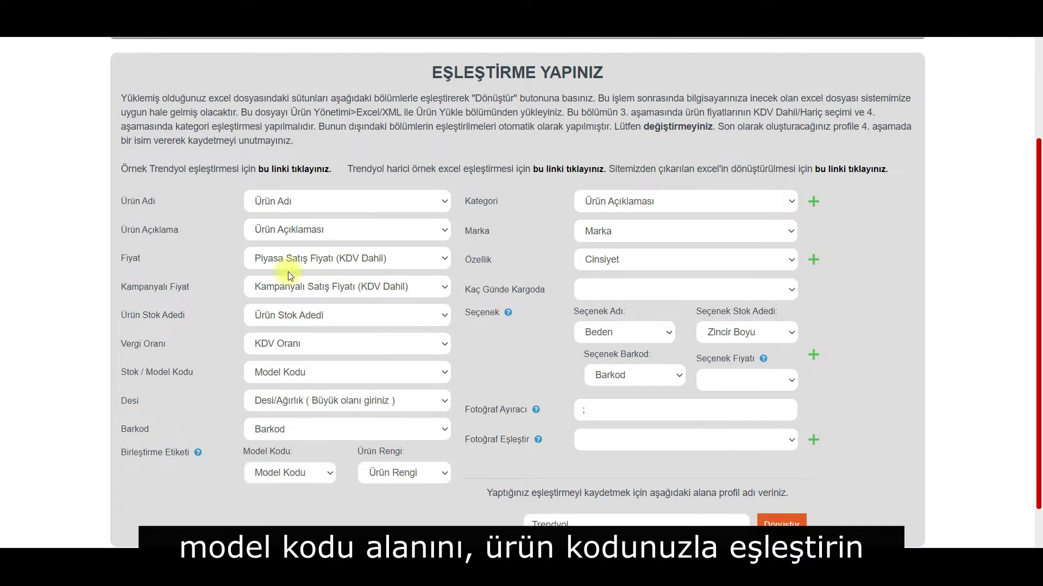
click(406, 472)
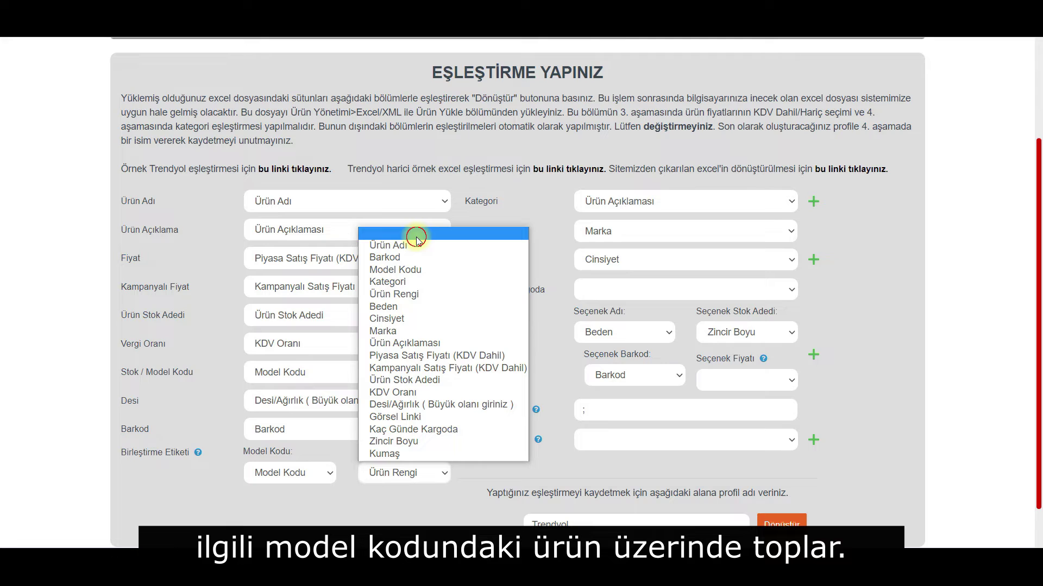
click(417, 234)
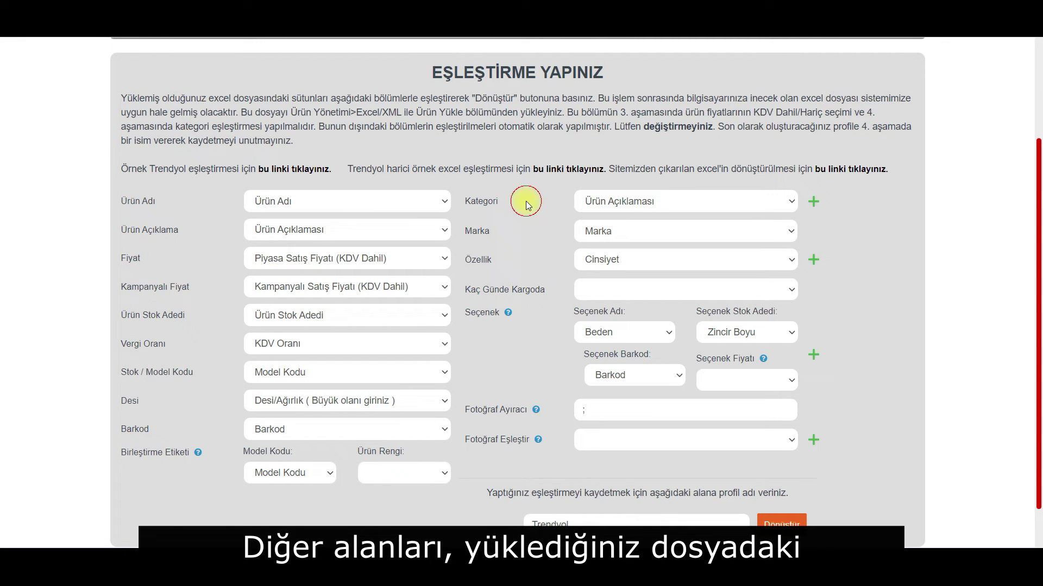
click(633, 206)
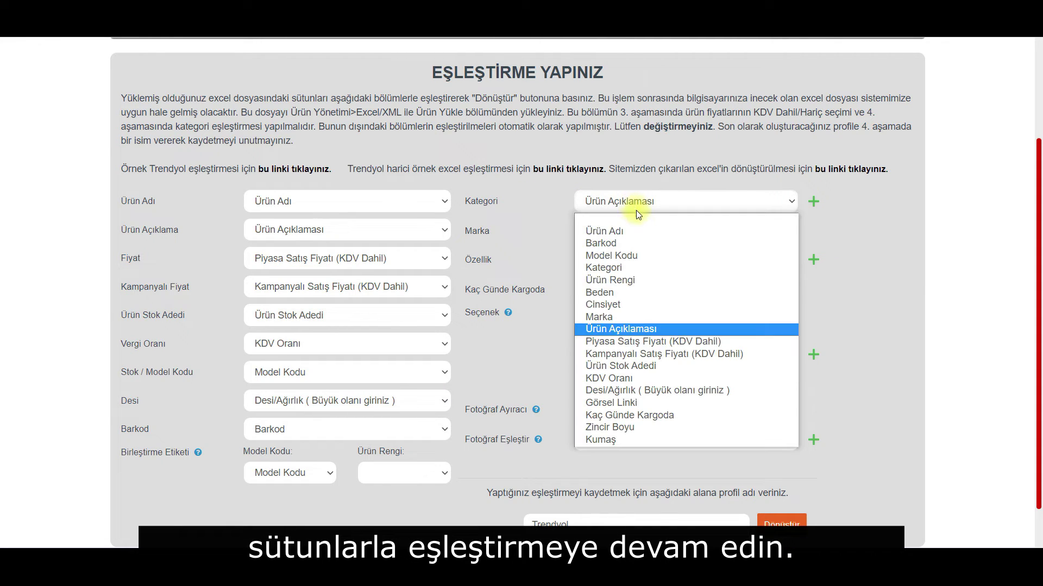
click(640, 265)
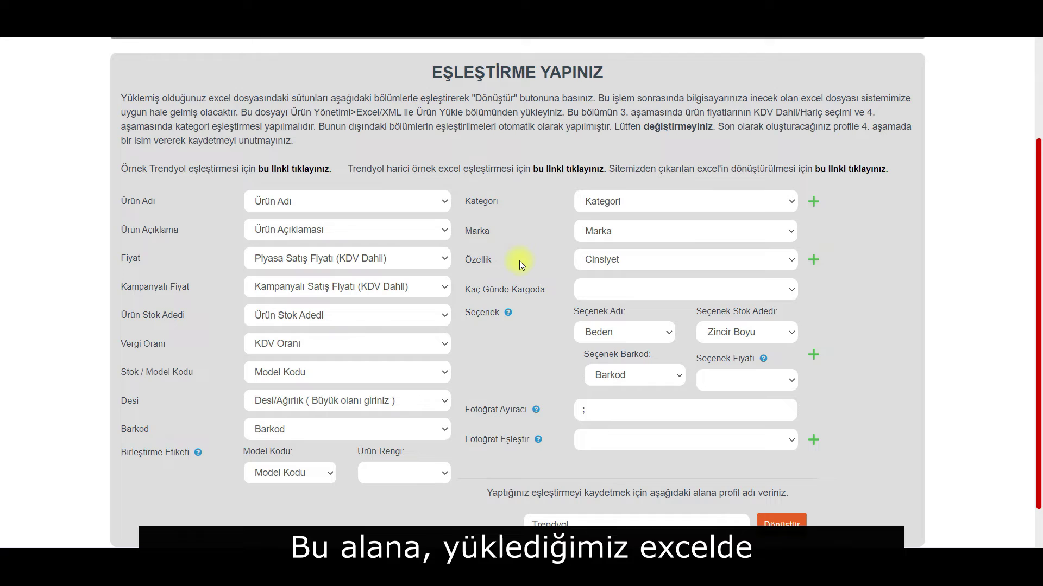
Step: Add Özellik mappings for Zincir Boyu and Kumaş, and map Kaç Günde Kargoda to its column
click(813, 261)
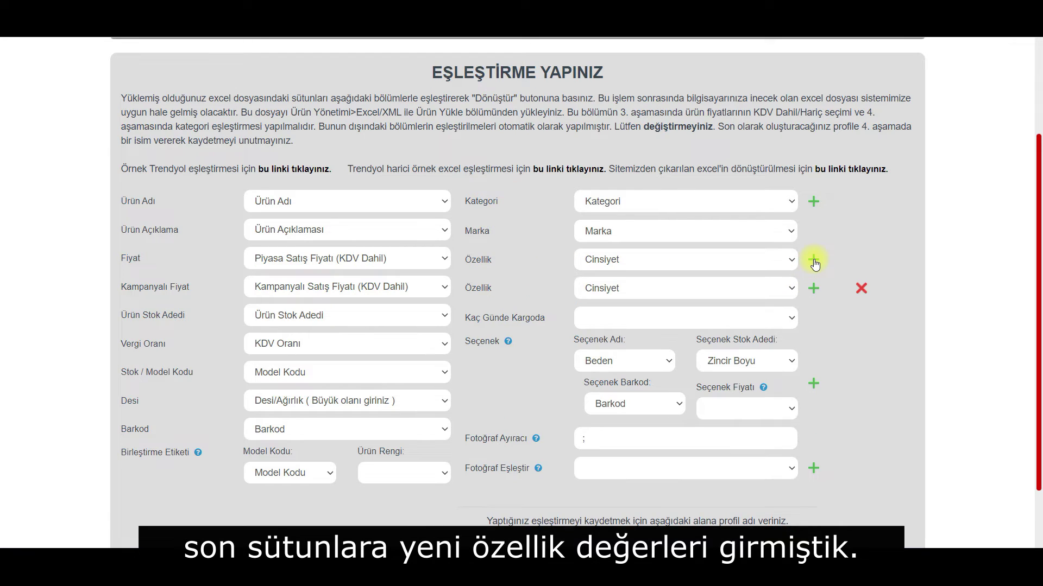
click(742, 291)
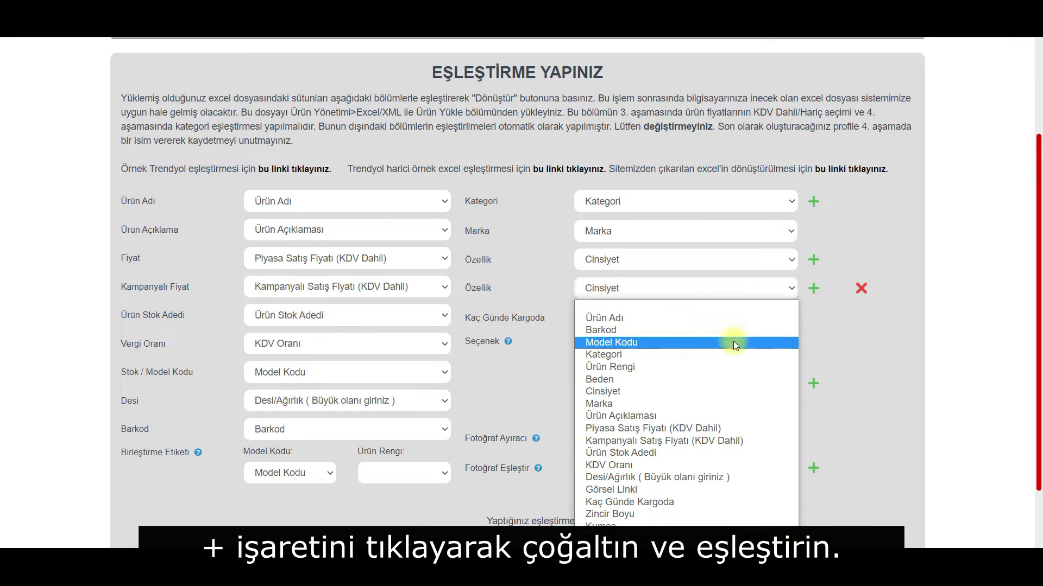
click(703, 513)
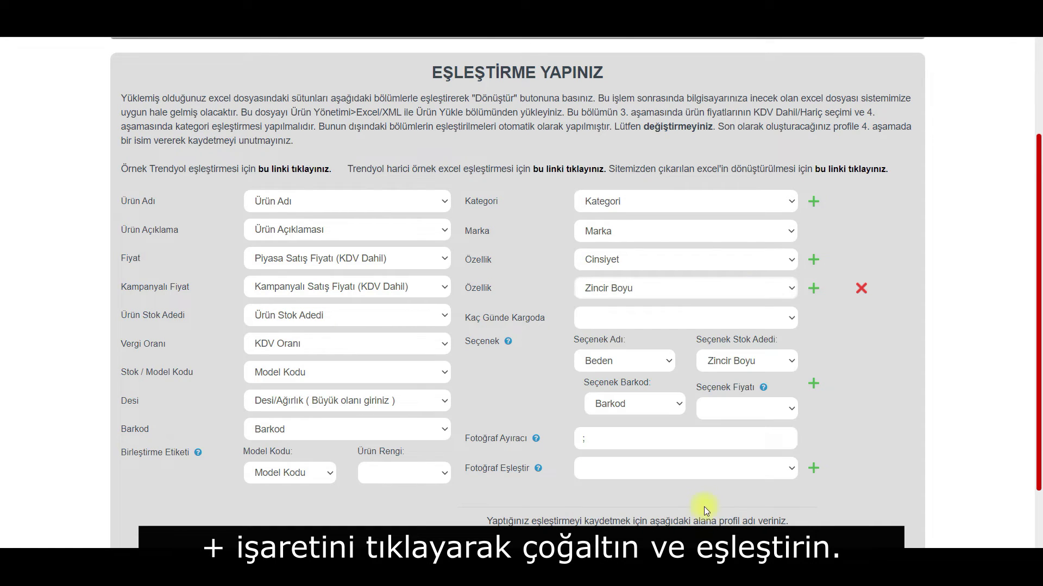
click(812, 290)
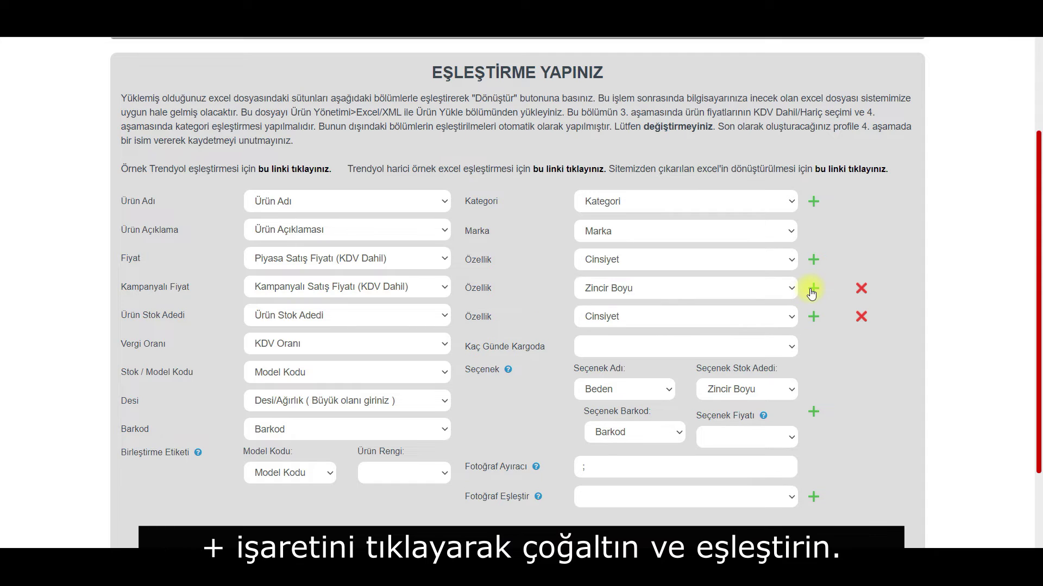
click(706, 313)
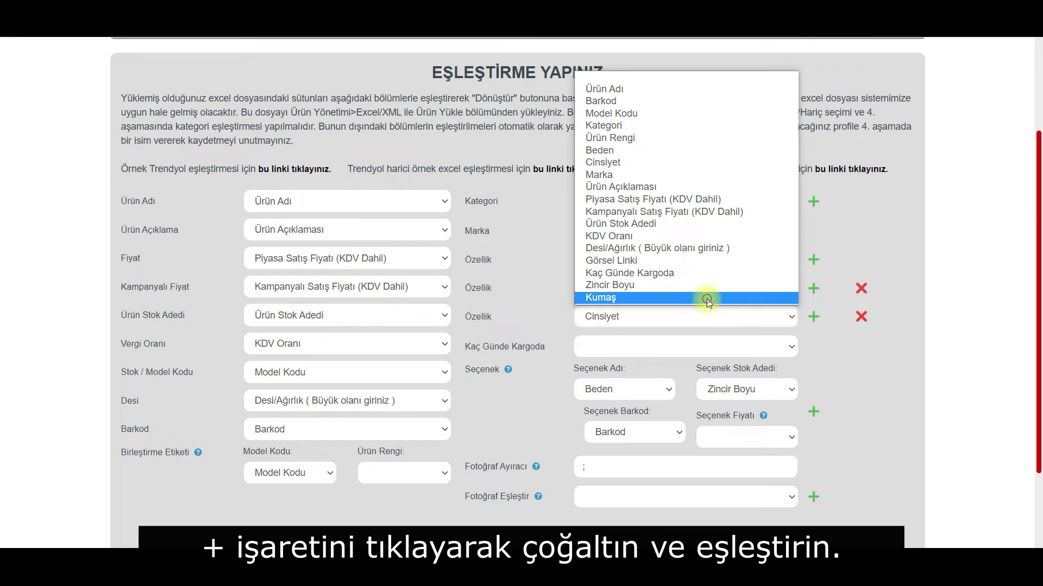
click(708, 299)
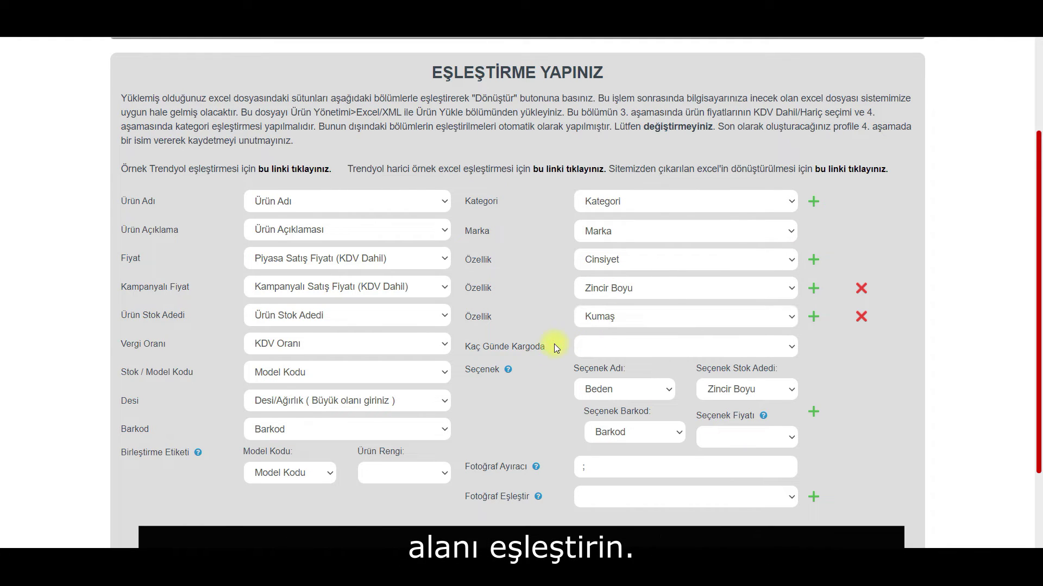
click(626, 347)
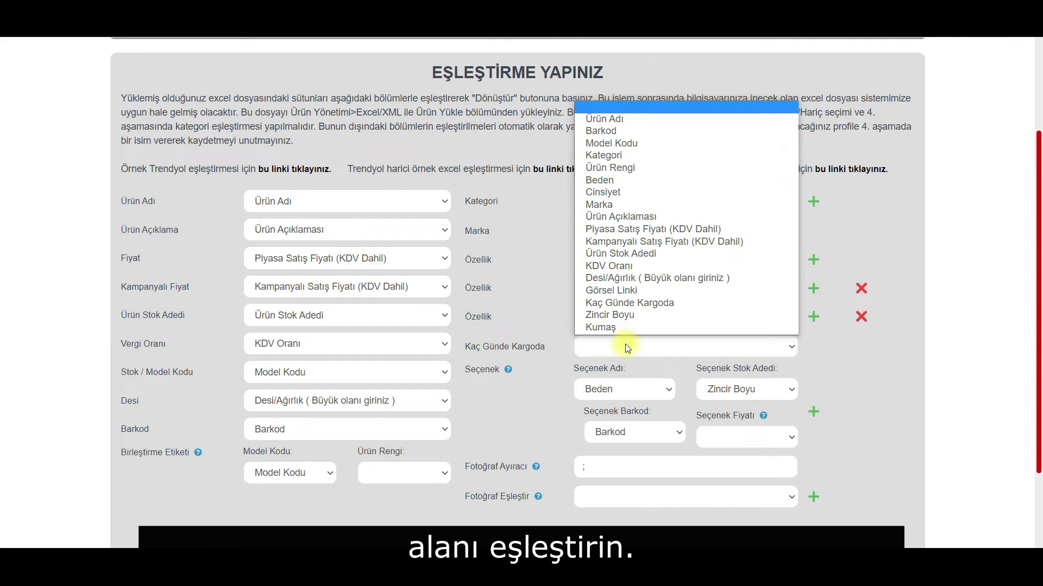
click(649, 304)
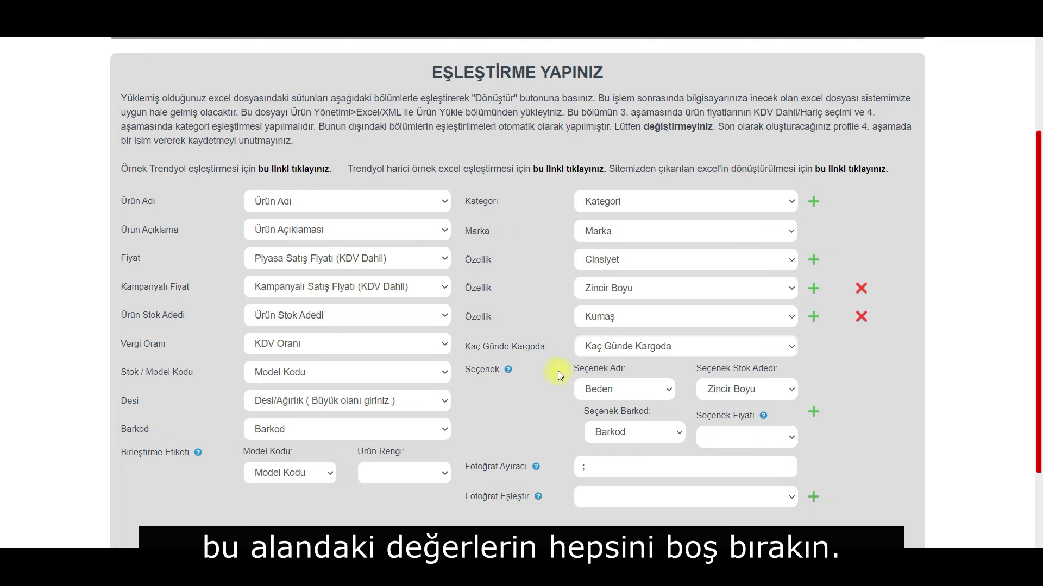
Step: Set the Seçenek Adı, Seçenek Stok Adedi and Seçenek Barkod mappings to blank
click(657, 389)
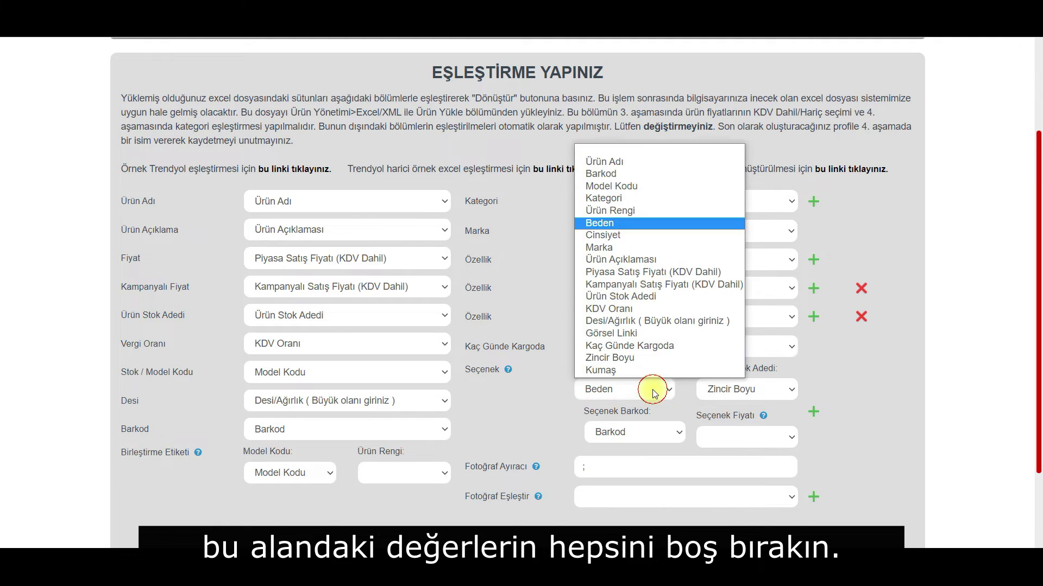
click(603, 154)
click(751, 390)
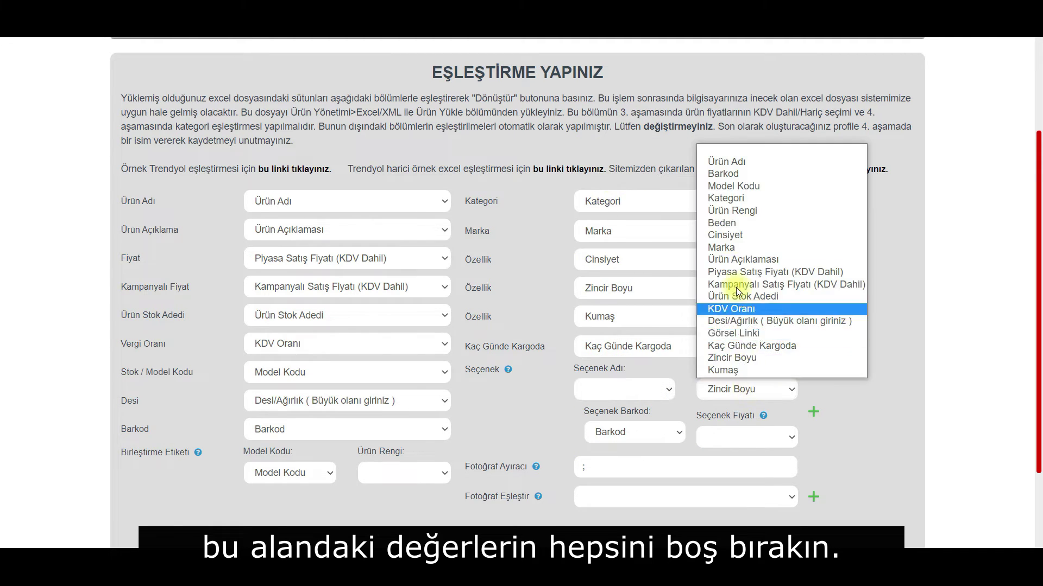
click(726, 152)
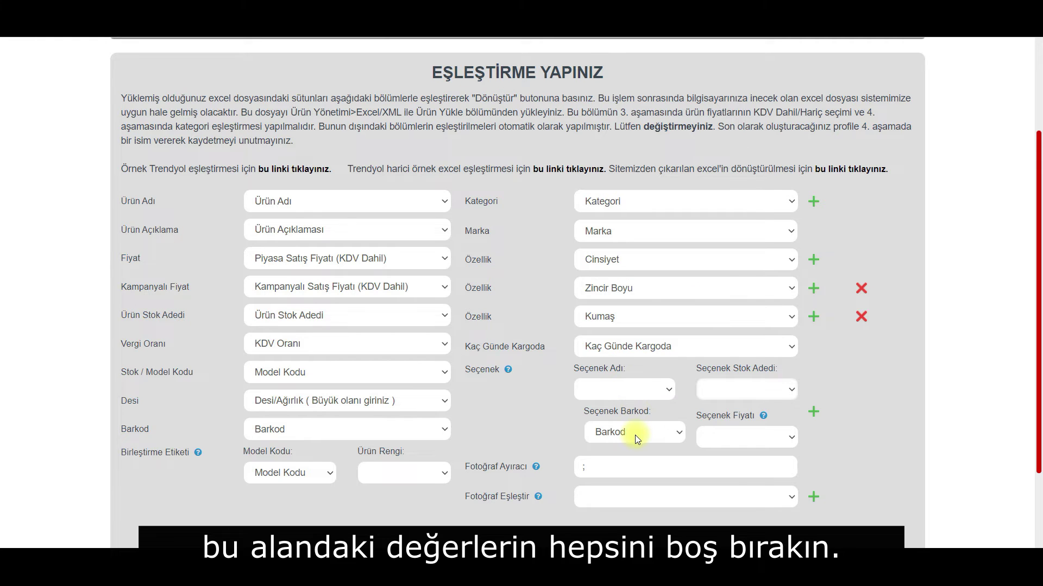
click(634, 435)
click(642, 193)
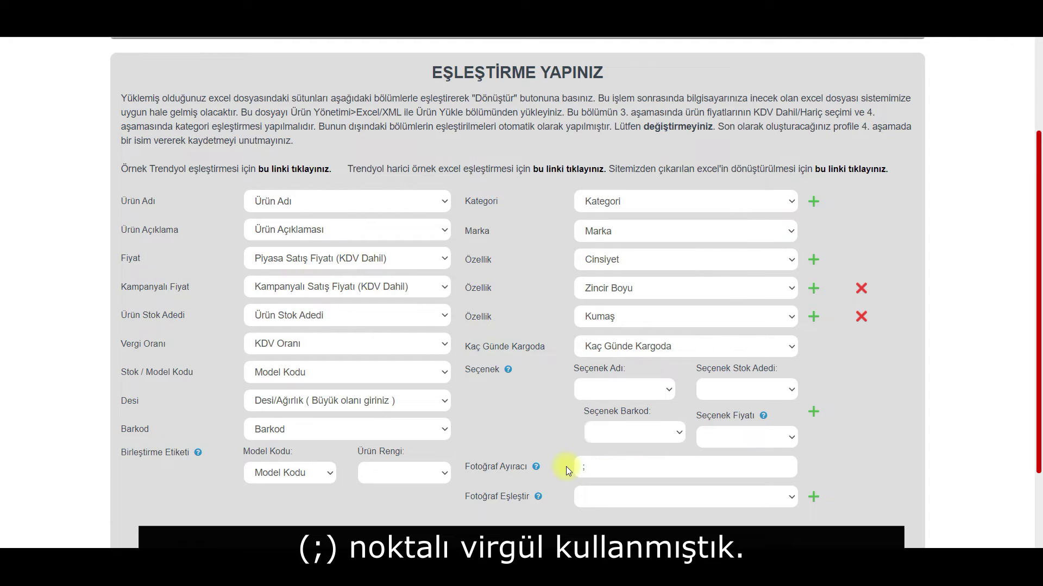
Step: Keep ';' as the Fotoğraf Ayıracı and map Fotoğraf Eşleştir to the Görsel Linki column
double_click(585, 466)
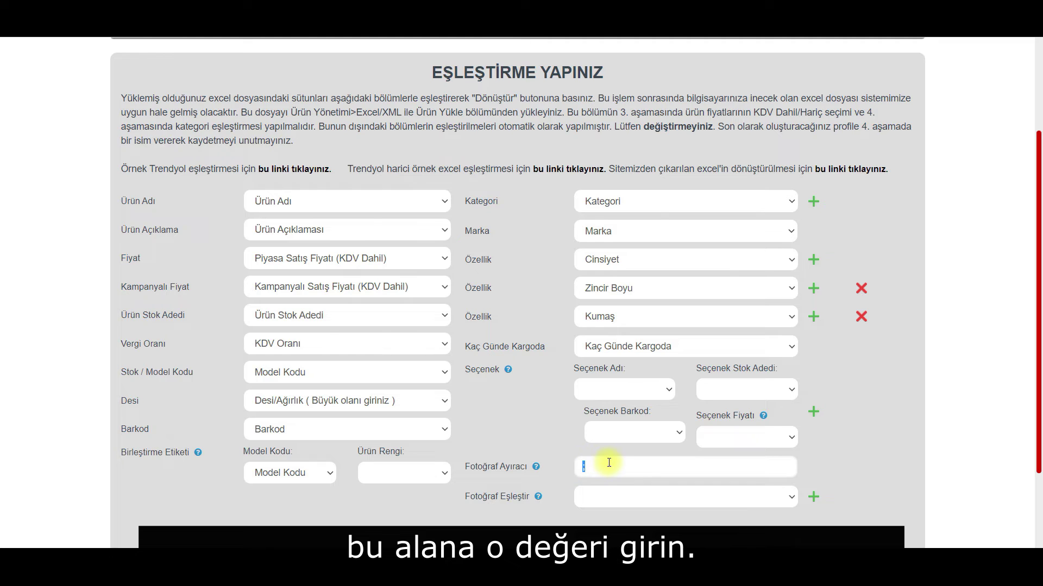
click(780, 499)
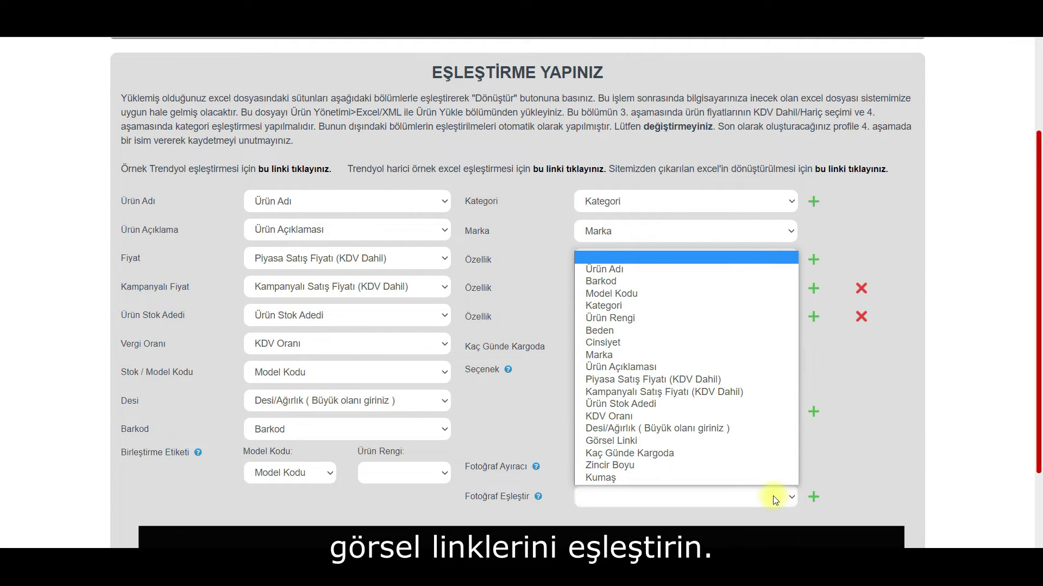
click(697, 440)
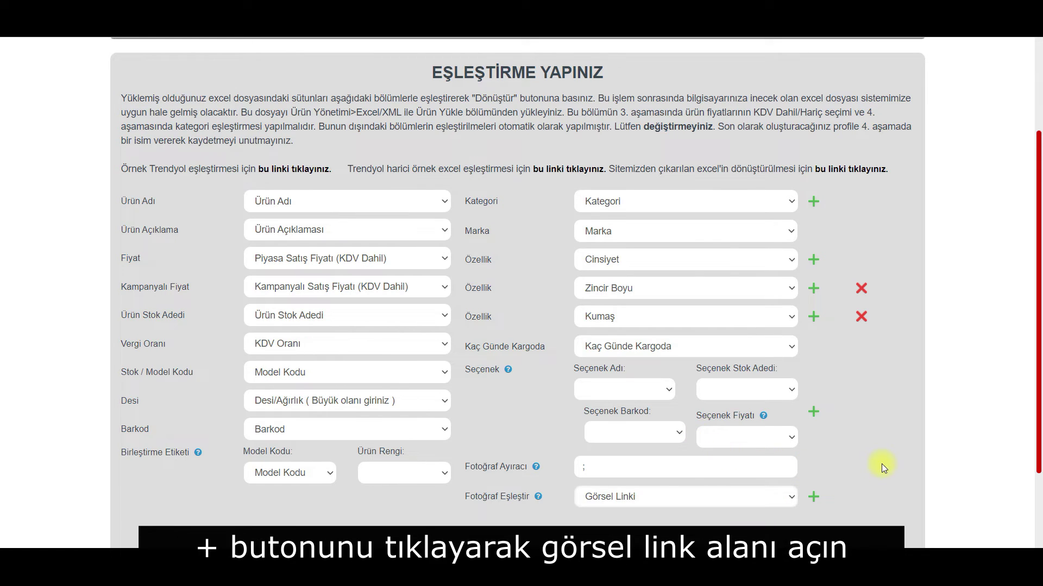
scroll(882, 464, down, 1)
scroll(881, 464, down, 1)
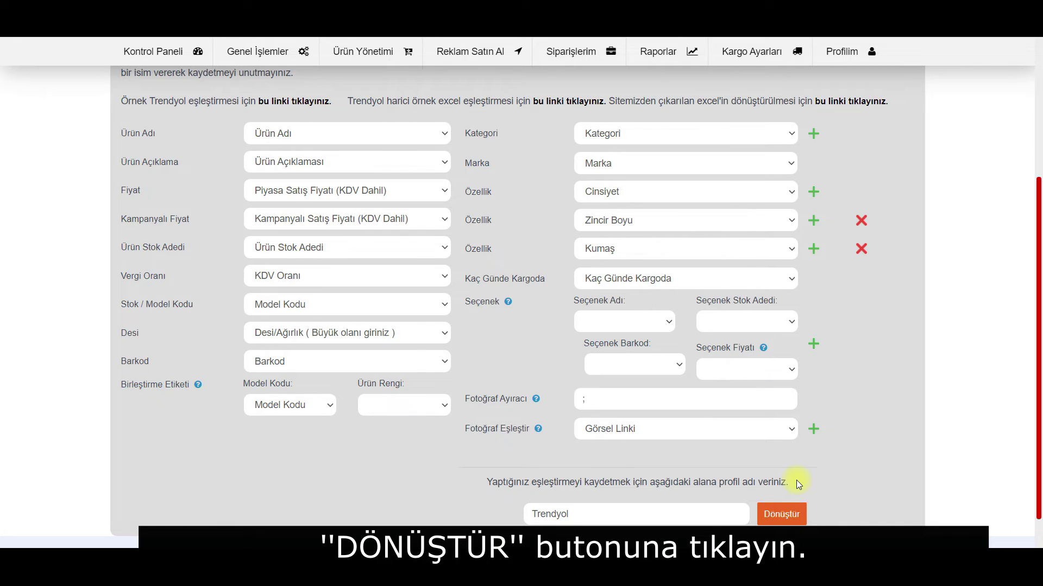
Step: Rename the mapping profile to Deneme123 and convert, downloading product_list26 (10).xls
double_click(558, 514)
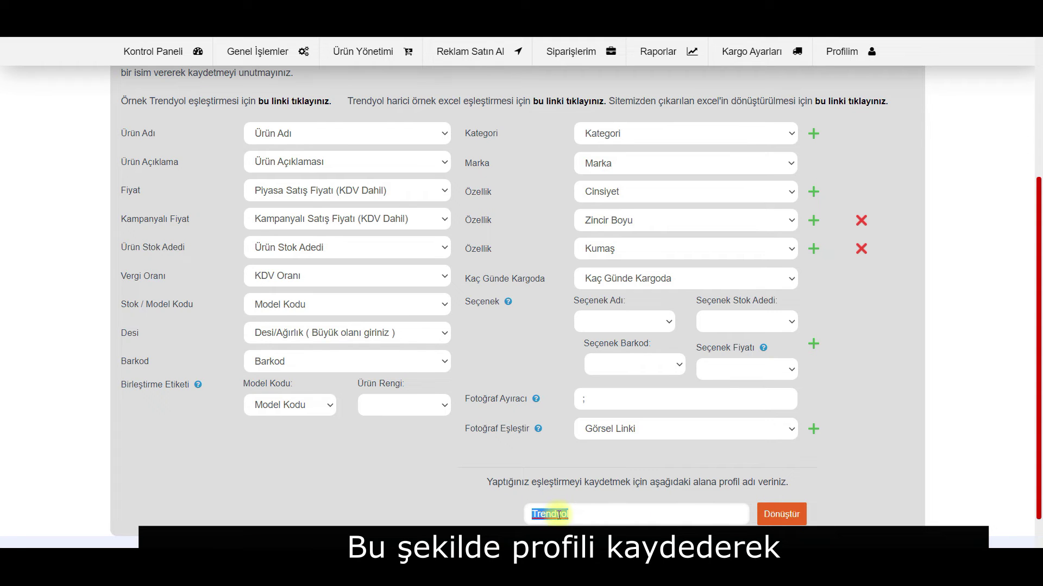
text(Deneme)
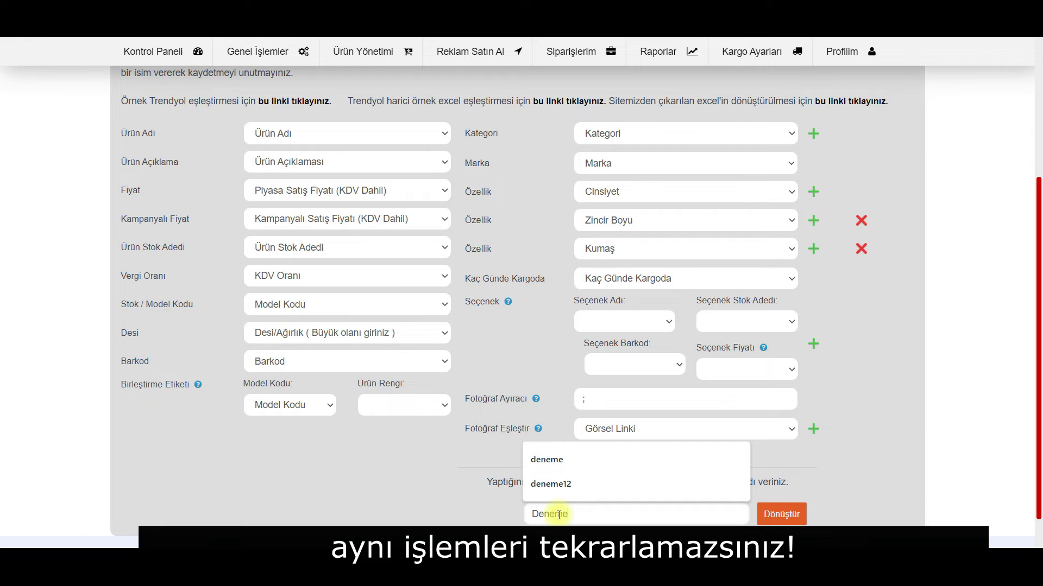
text(123)
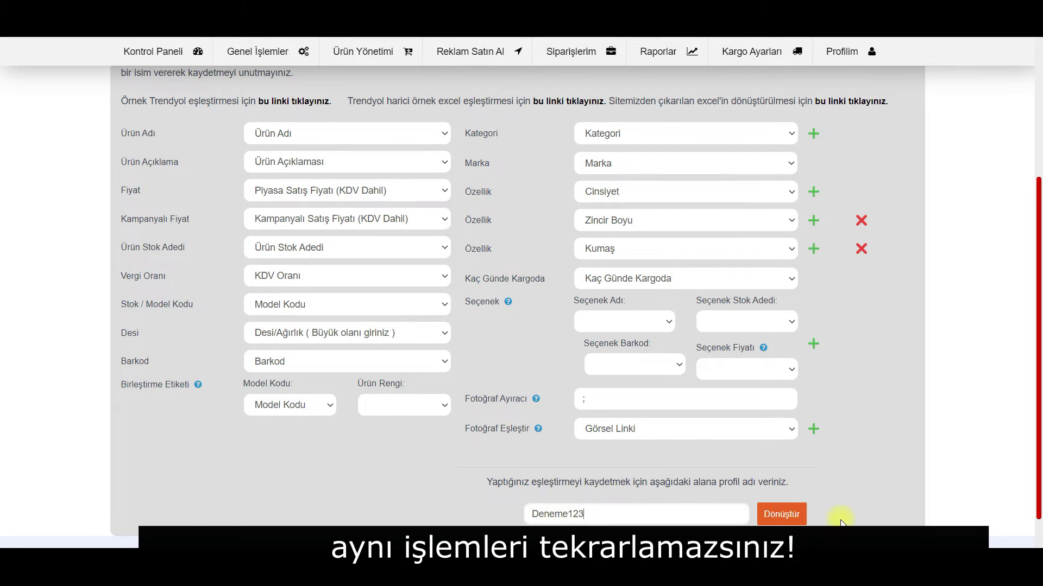
click(785, 516)
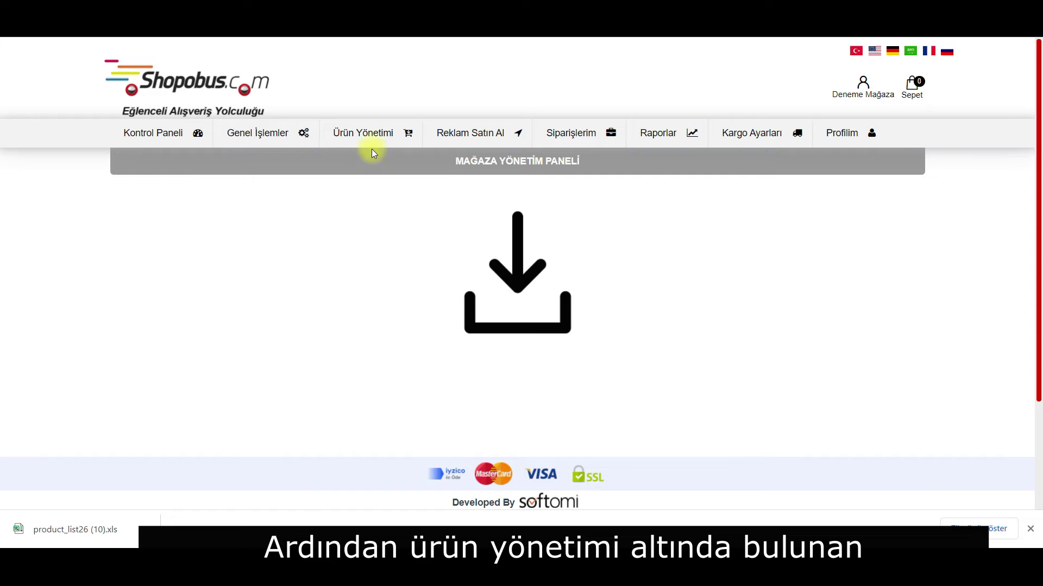
Step: Upload product_list26 (10).xls in Excel/XML ile Ürün Yükle and confirm through the transfer settings to the data preview
click(371, 137)
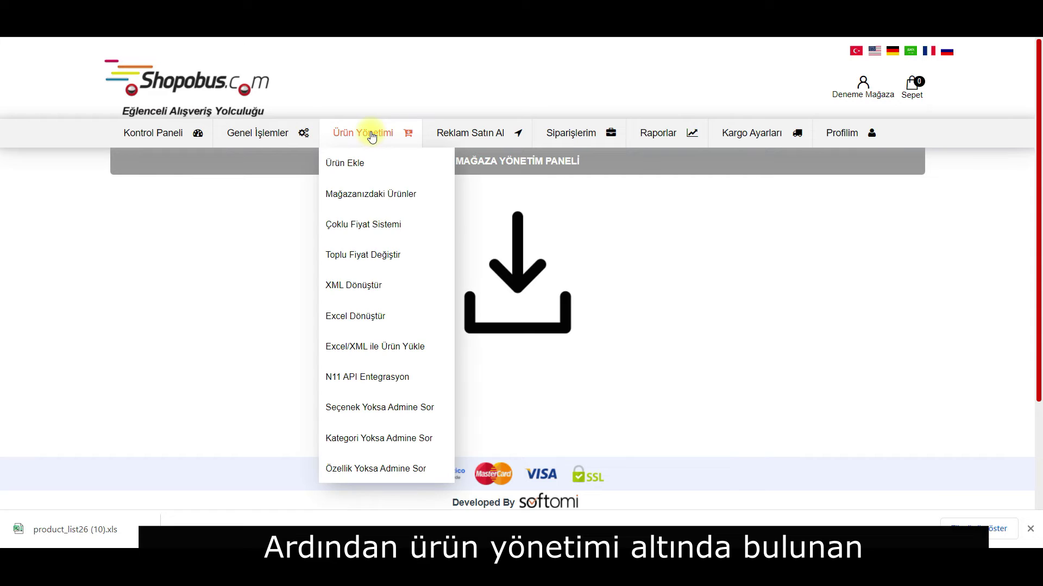
click(367, 350)
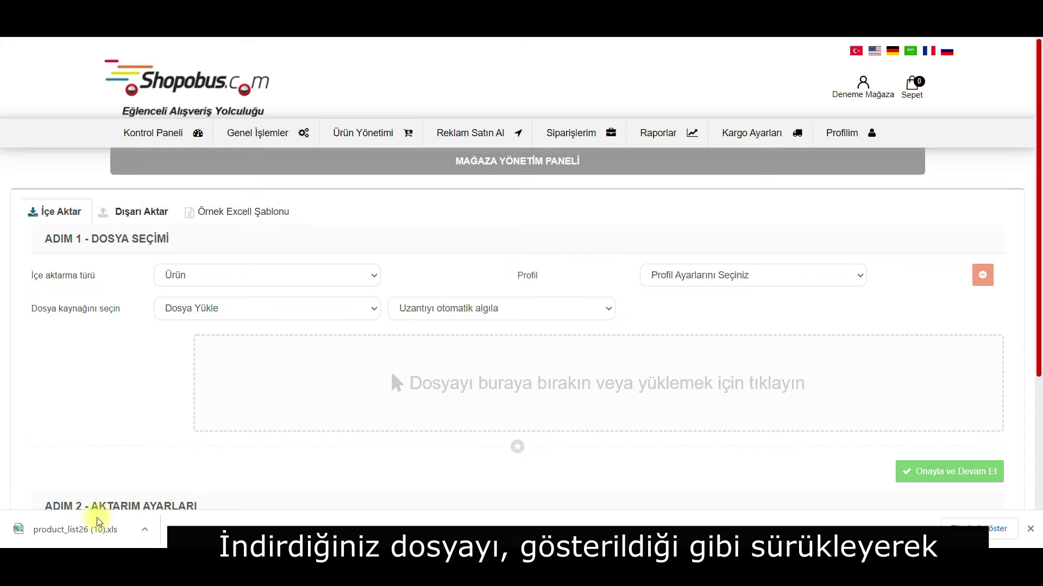
drag(99, 522, 571, 391)
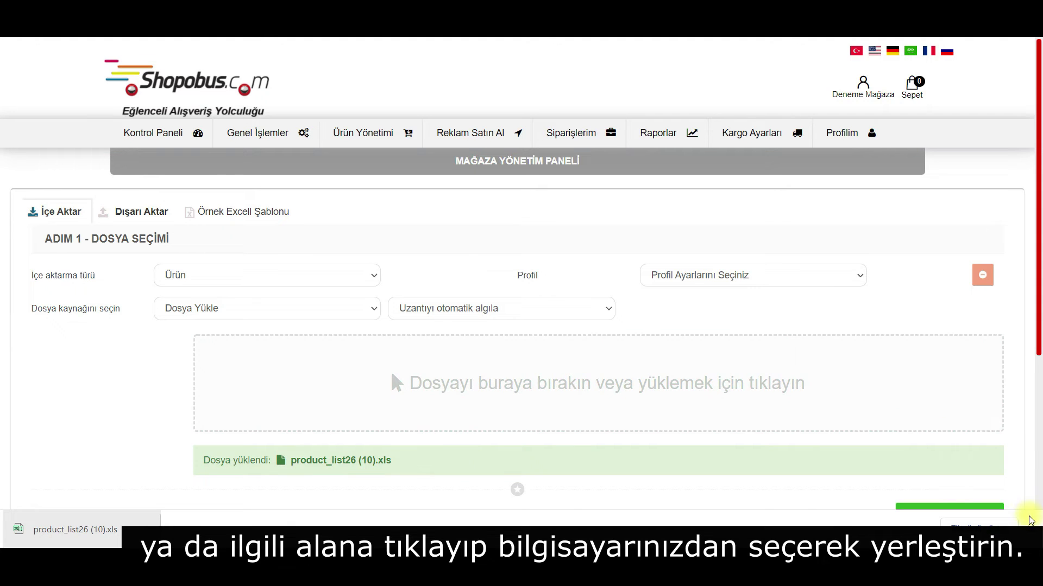
scroll(1029, 448, down, 1)
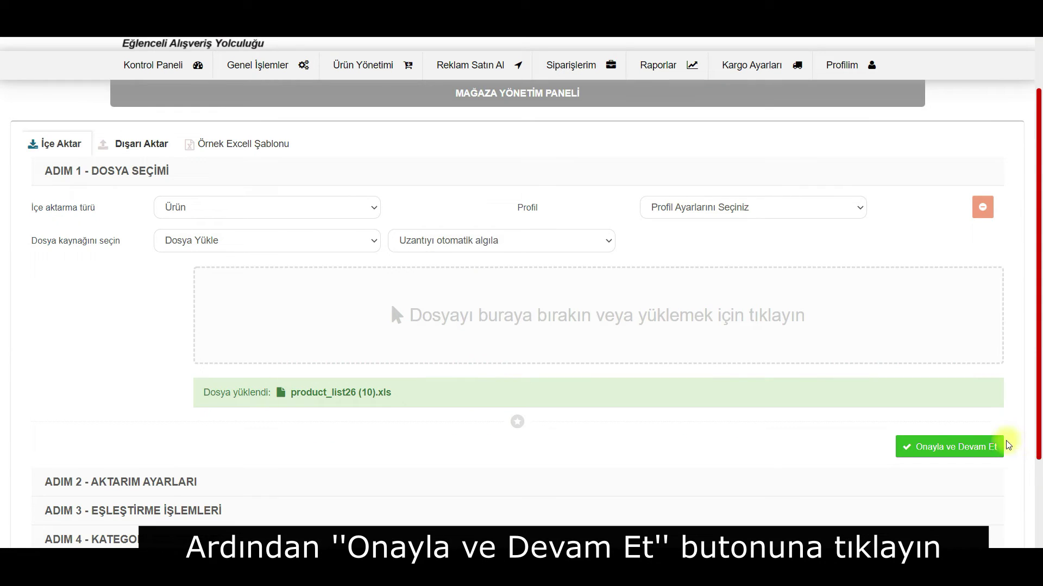
click(986, 448)
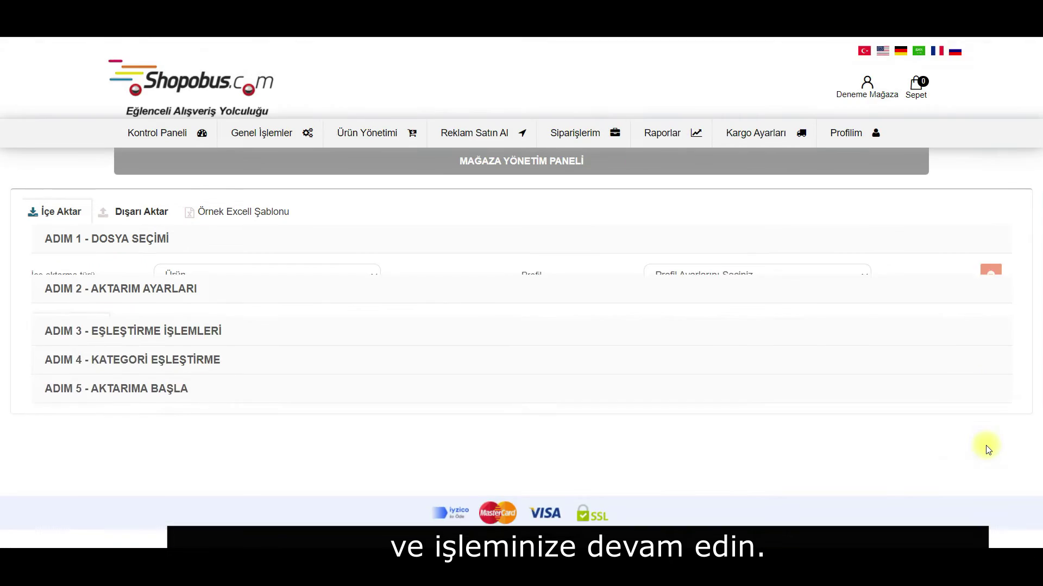
scroll(988, 450, down, 1)
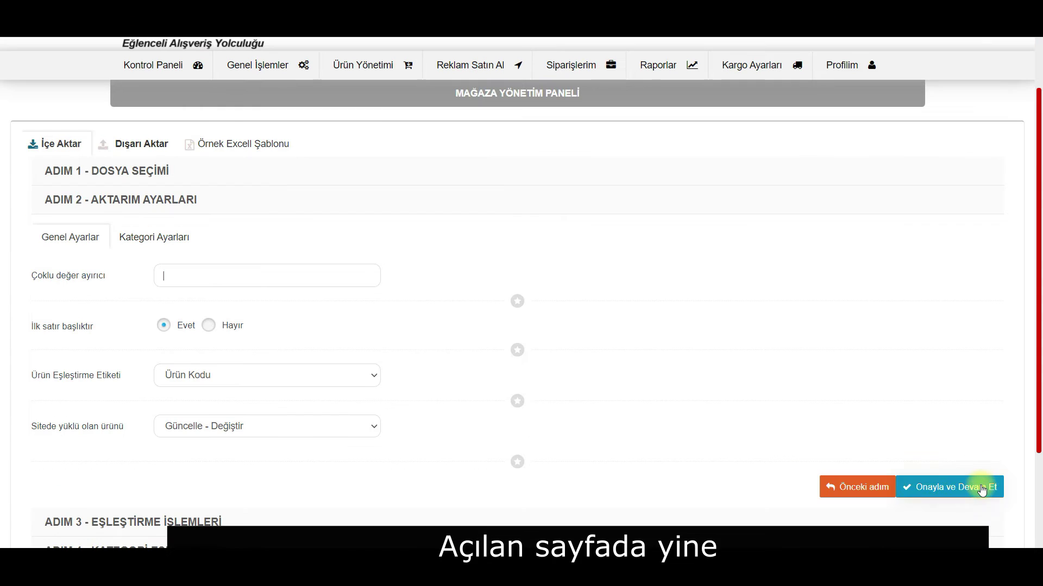
click(981, 488)
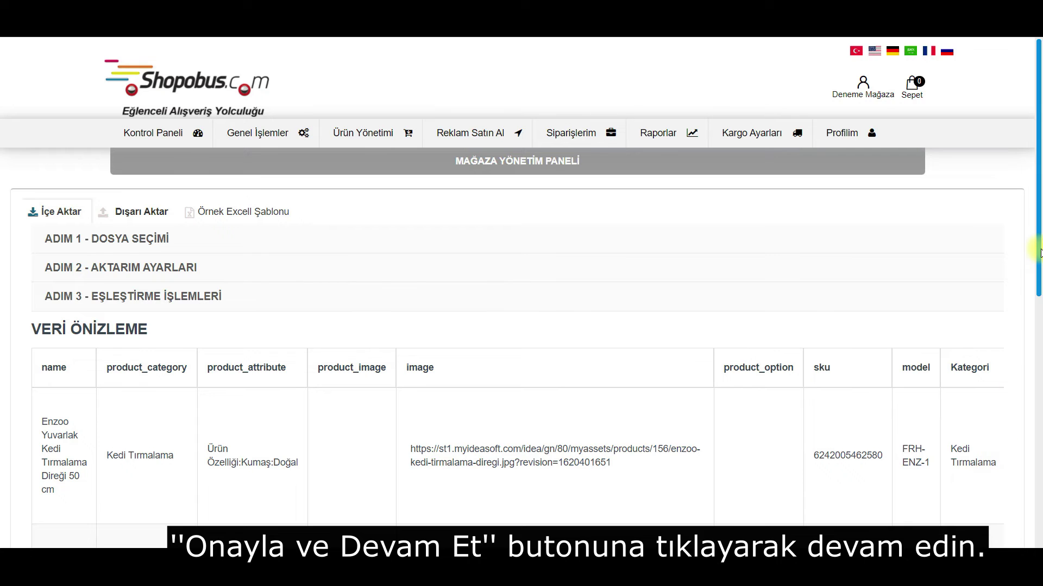
scroll(198, 168, down, 3)
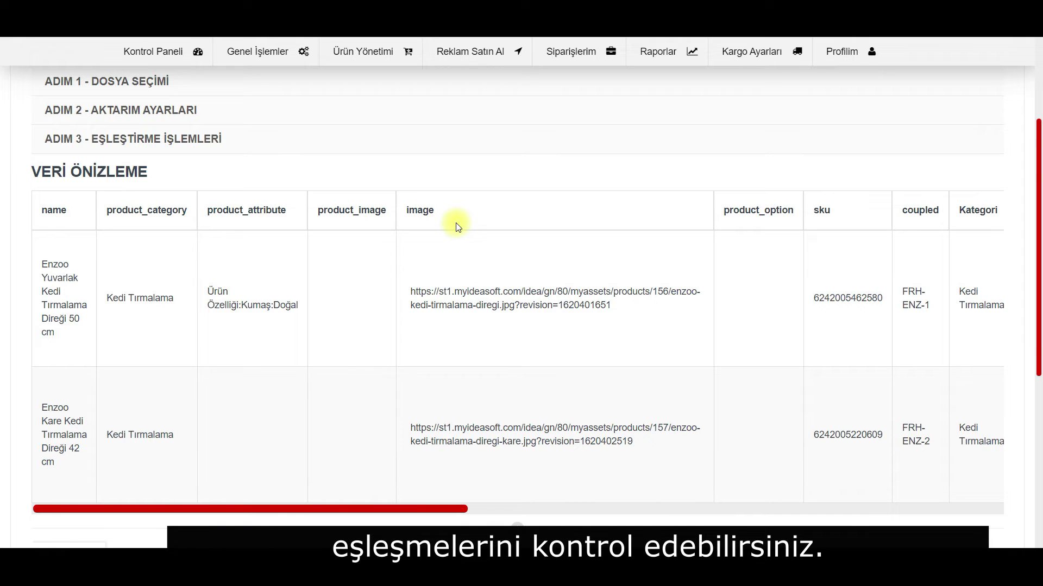
scroll(455, 222, right, 3)
scroll(456, 227, right, 2)
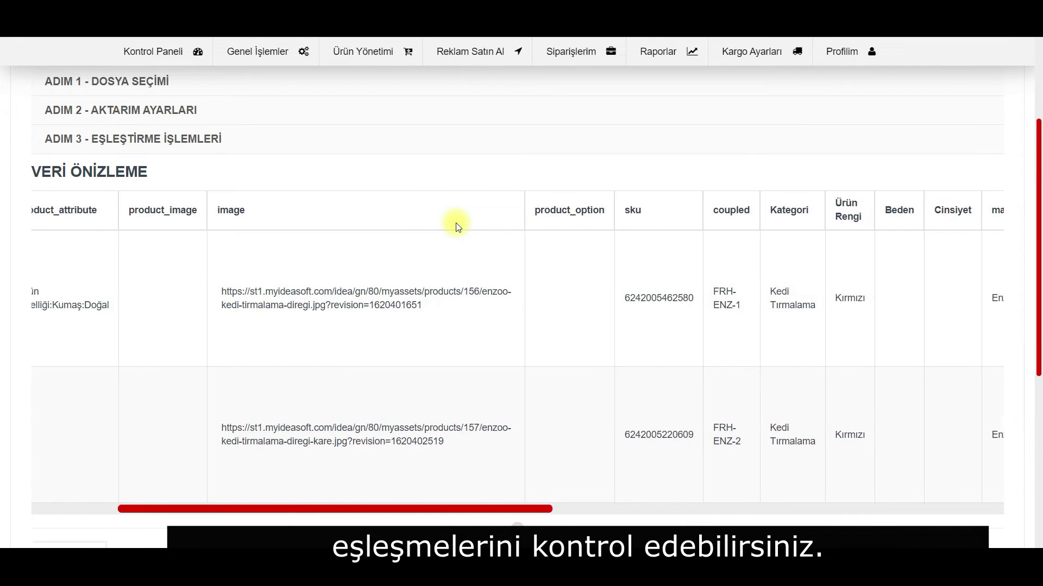
scroll(456, 227, right, 1)
scroll(456, 227, right, 2)
scroll(457, 227, right, 1)
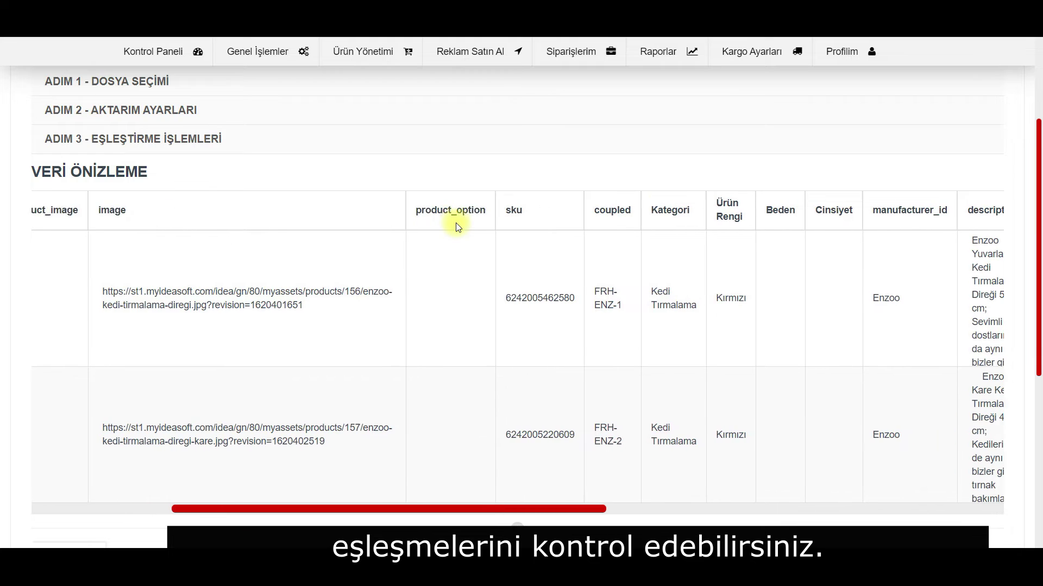
scroll(456, 227, right, 2)
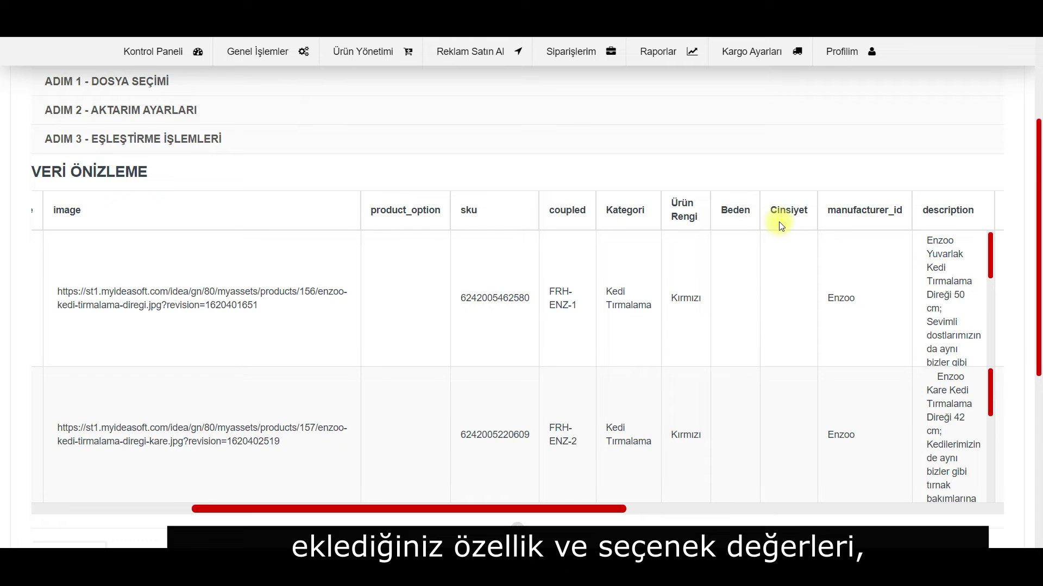
scroll(780, 225, right, 3)
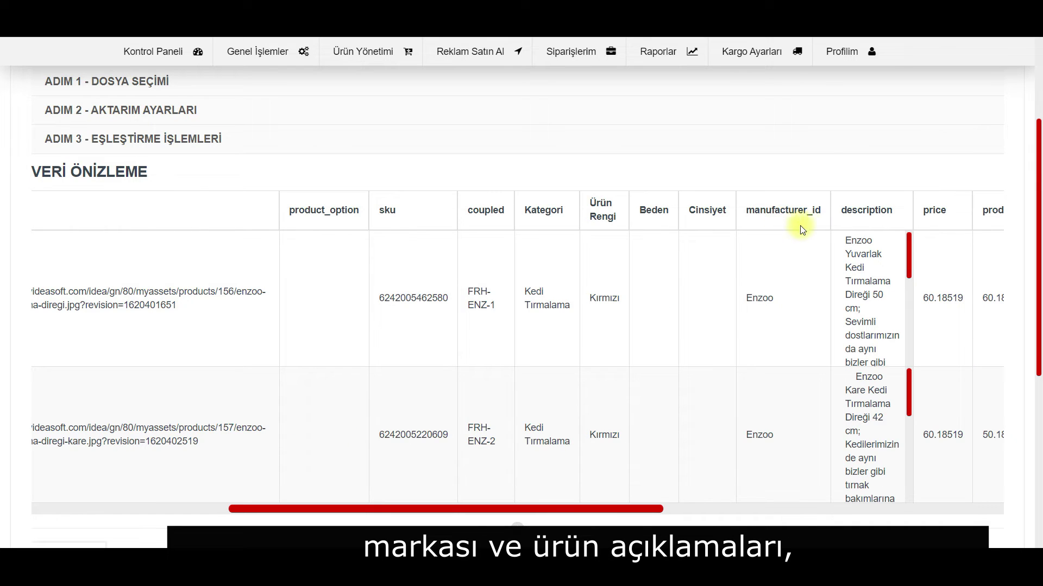
scroll(840, 226, right, 1)
scroll(841, 226, right, 2)
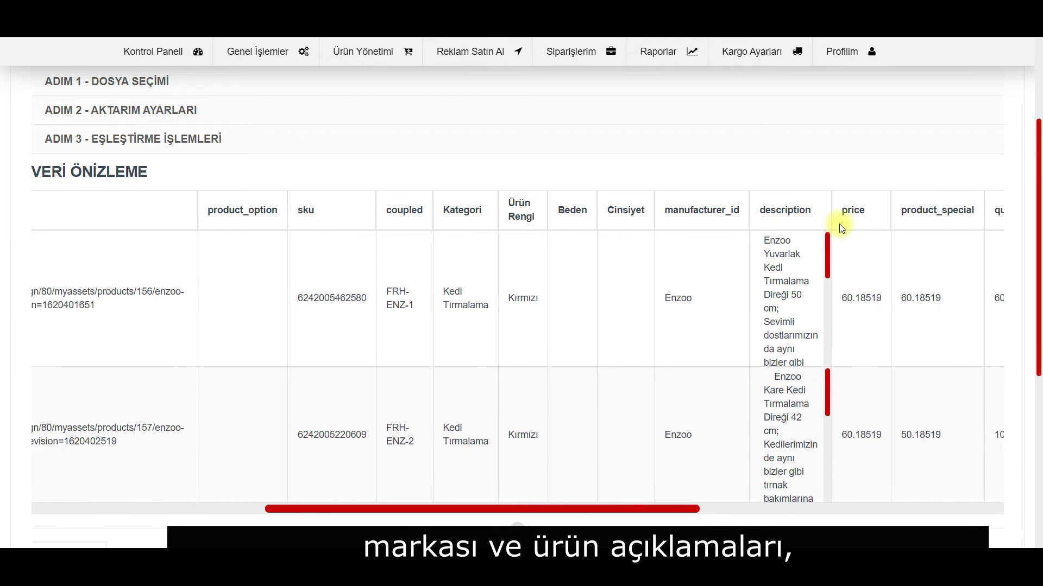
scroll(840, 225, right, 1)
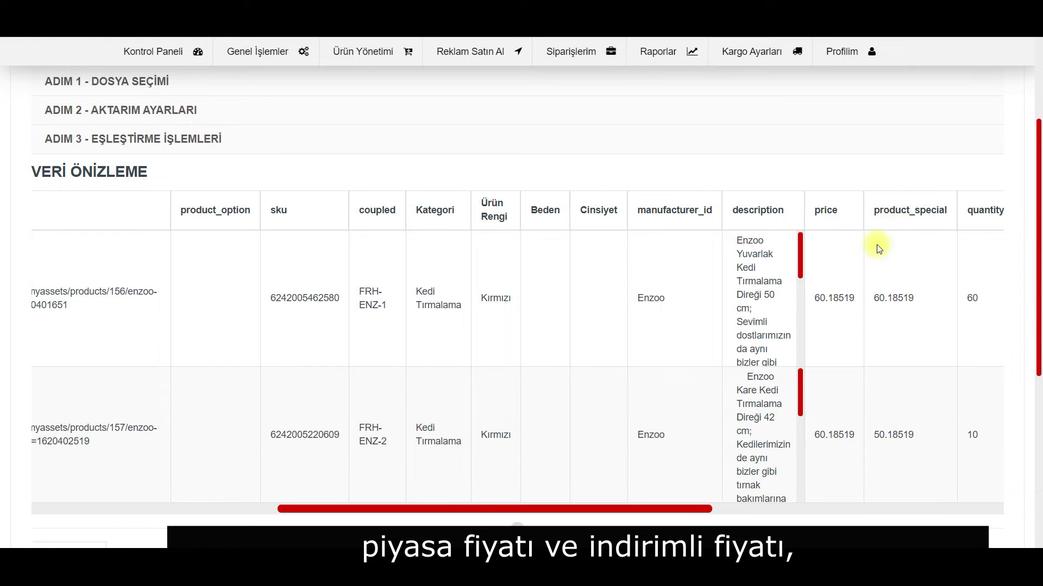
click(849, 319)
click(886, 446)
scroll(885, 442, right, 2)
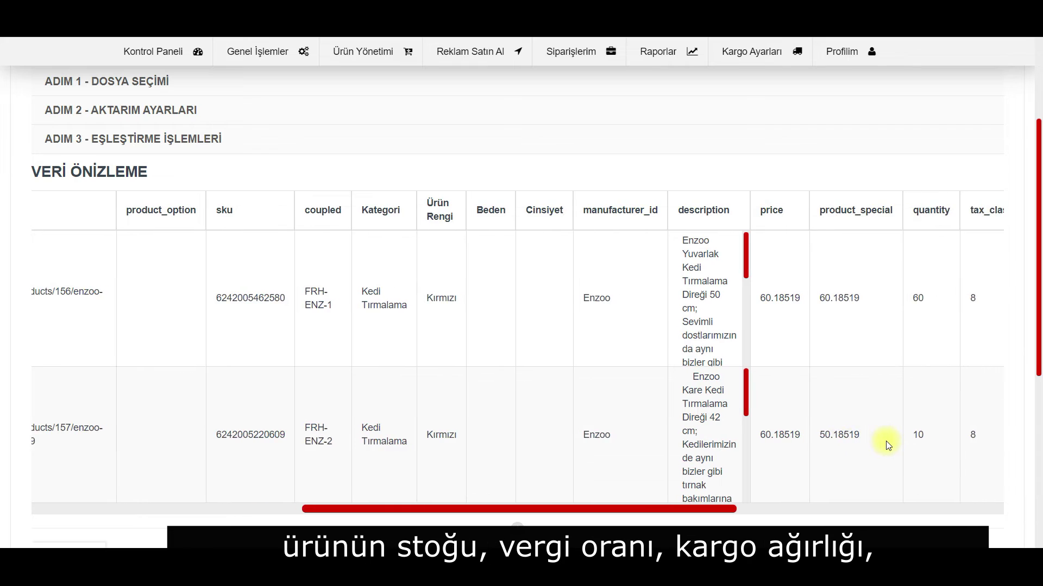
scroll(884, 434, right, 3)
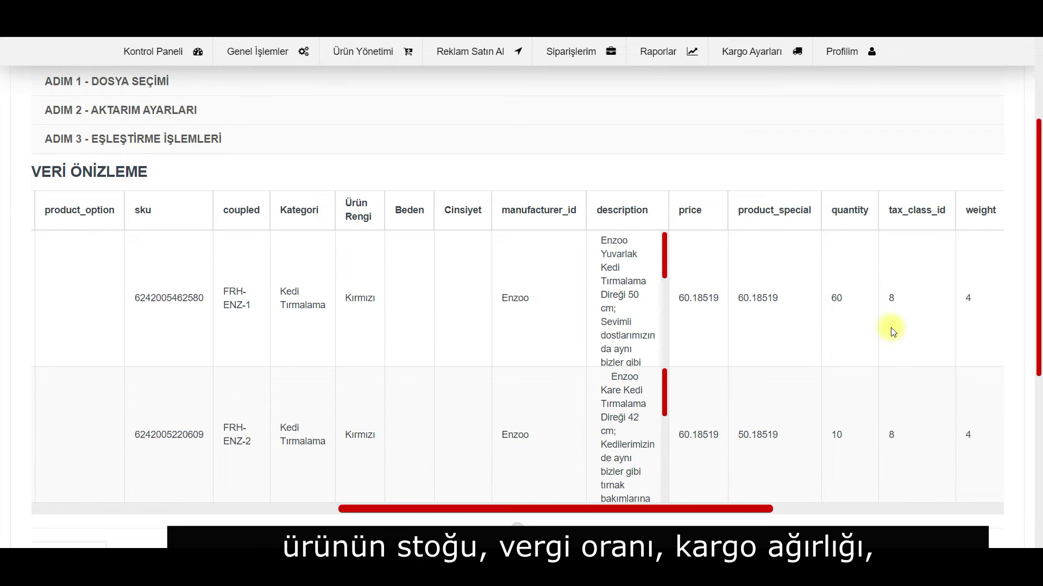
scroll(972, 332, right, 3)
scroll(972, 331, right, 3)
scroll(971, 331, right, 2)
scroll(972, 331, right, 2)
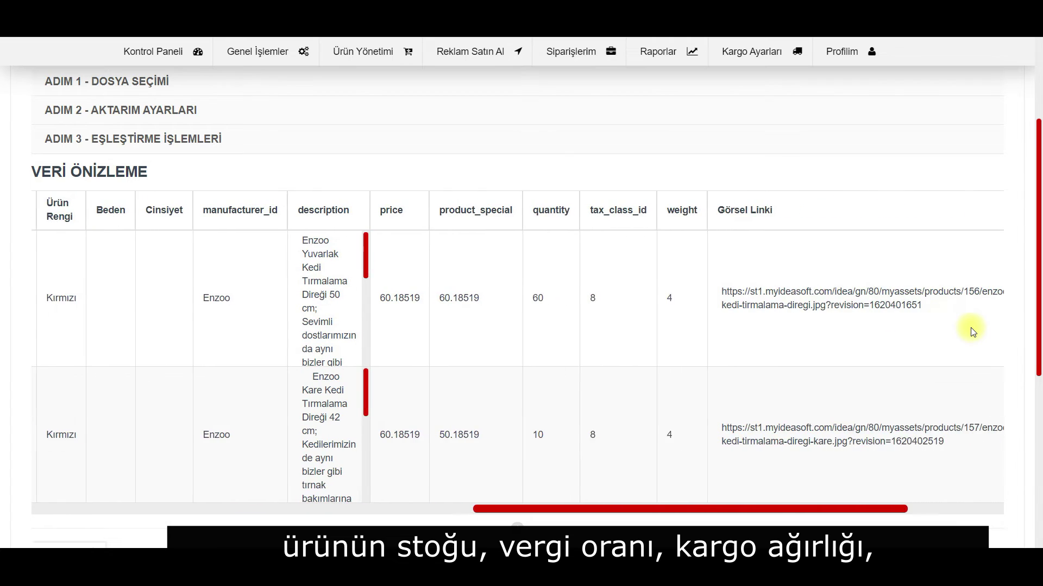
scroll(972, 331, right, 3)
scroll(972, 332, right, 2)
scroll(972, 332, right, 3)
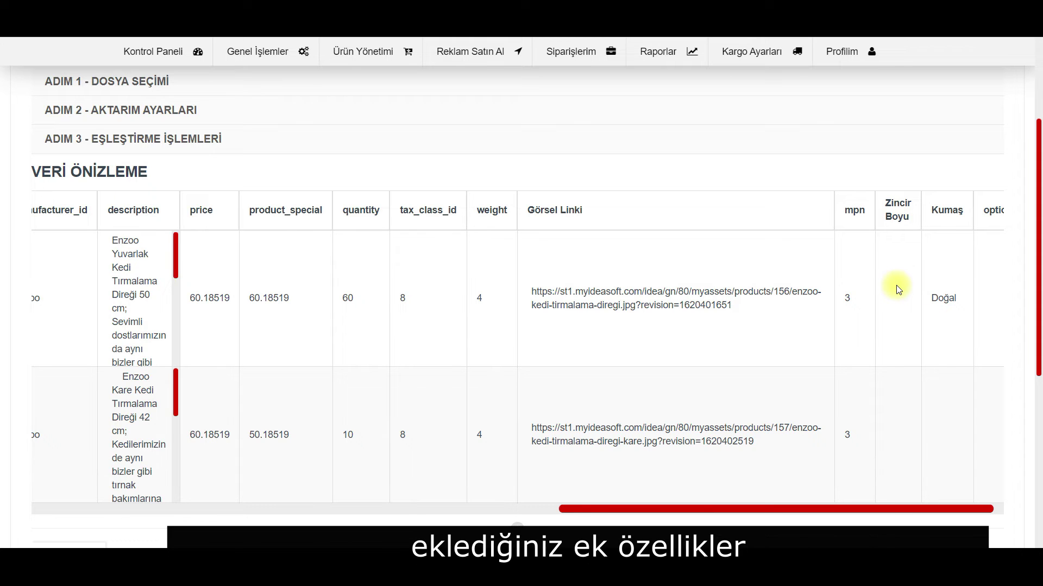
scroll(951, 292, right, 1)
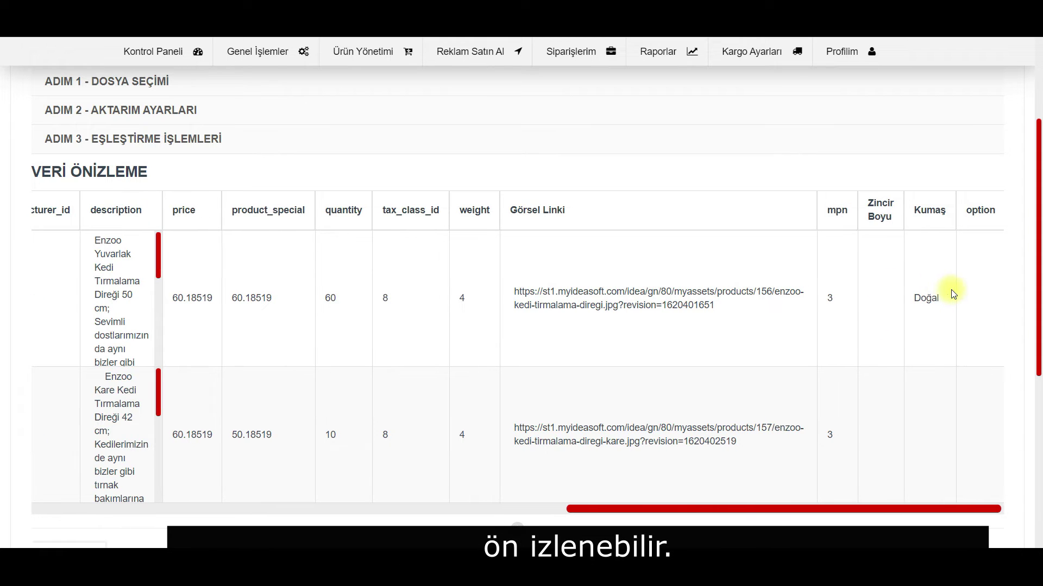
scroll(559, 308, down, 3)
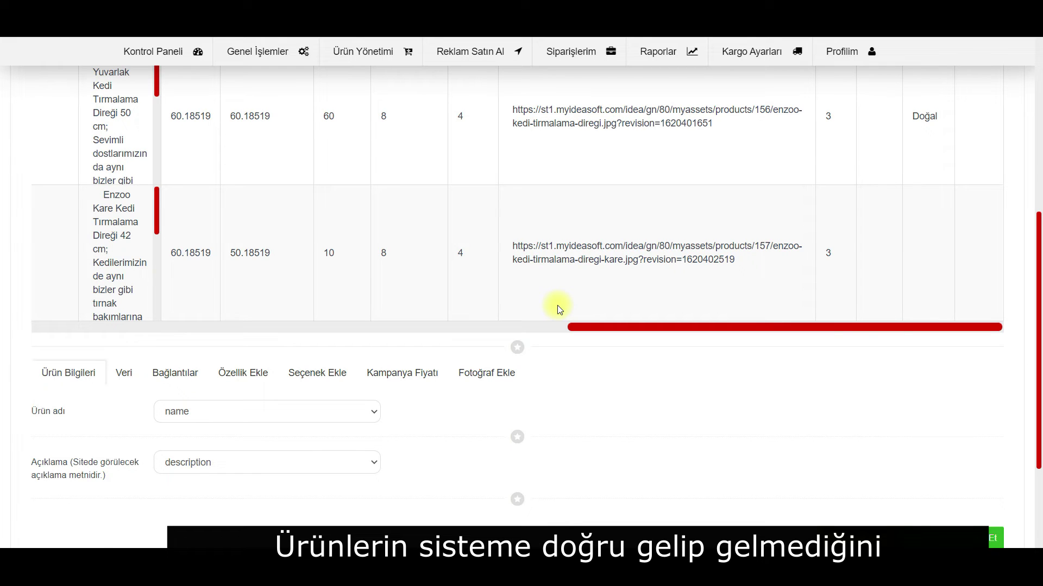
click(125, 374)
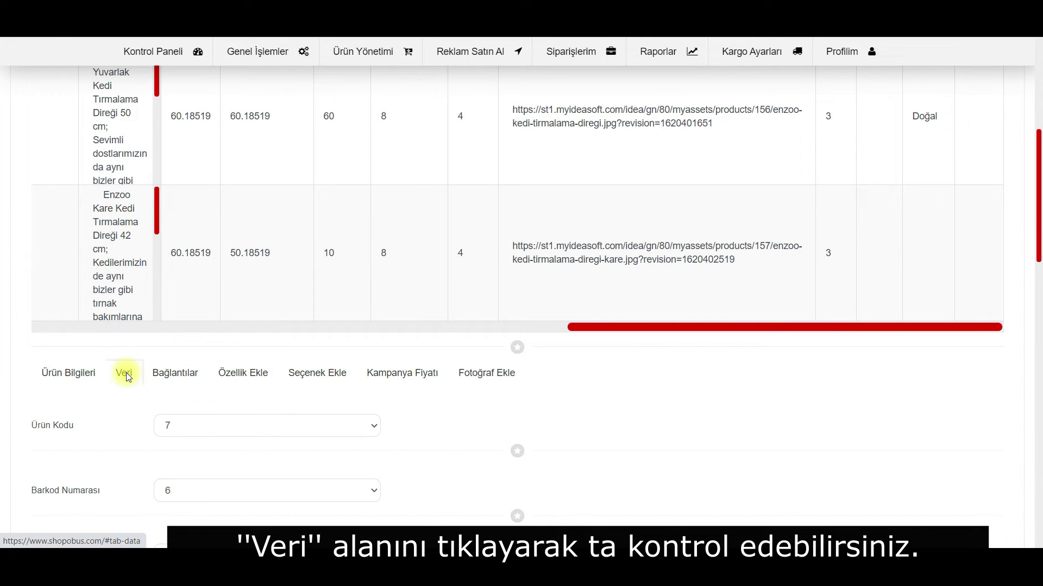
scroll(17, 374, down, 3)
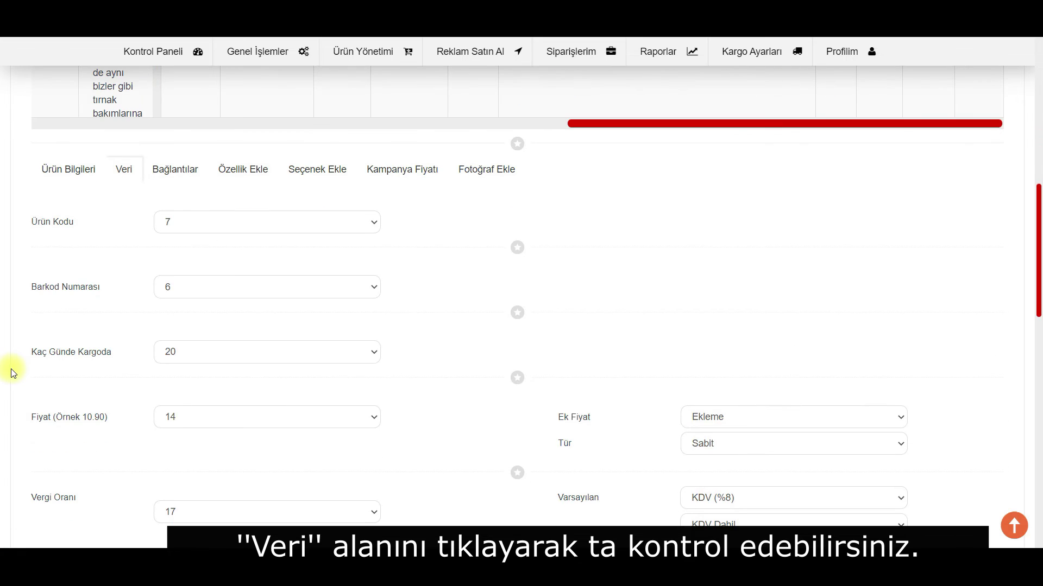
scroll(11, 369, down, 1)
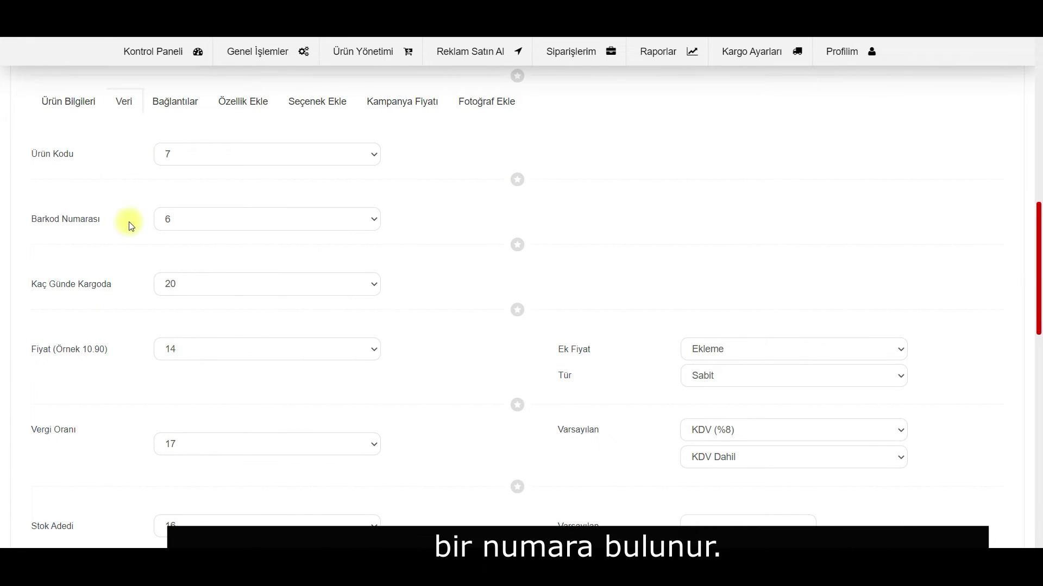
click(146, 287)
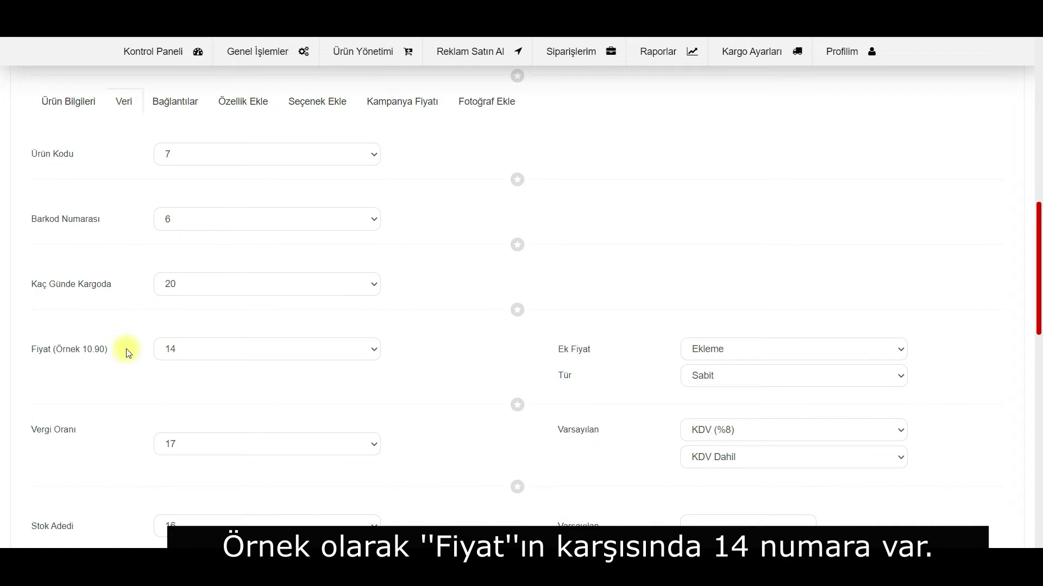
click(181, 354)
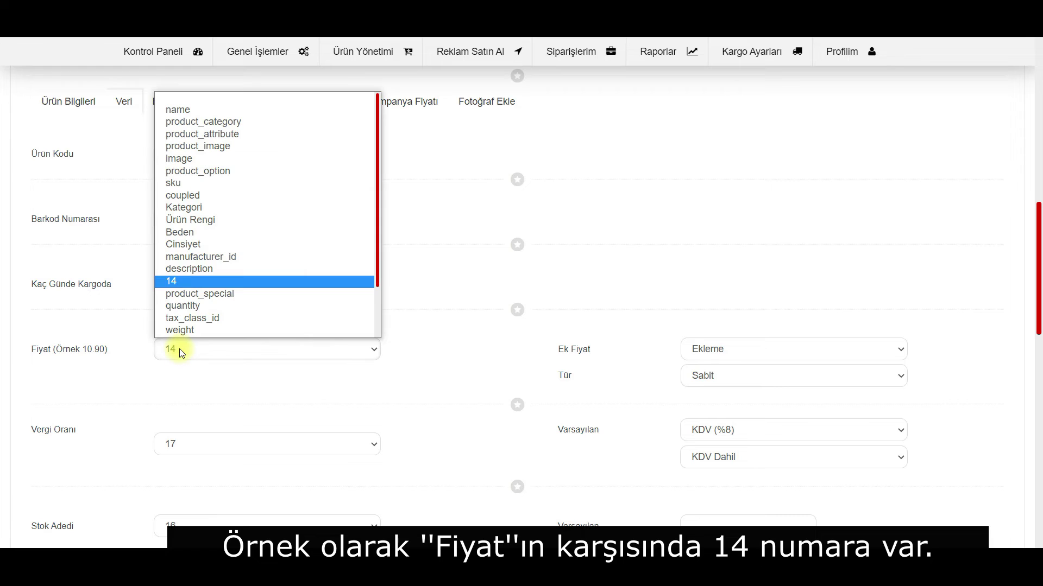
scroll(187, 284, down, 1)
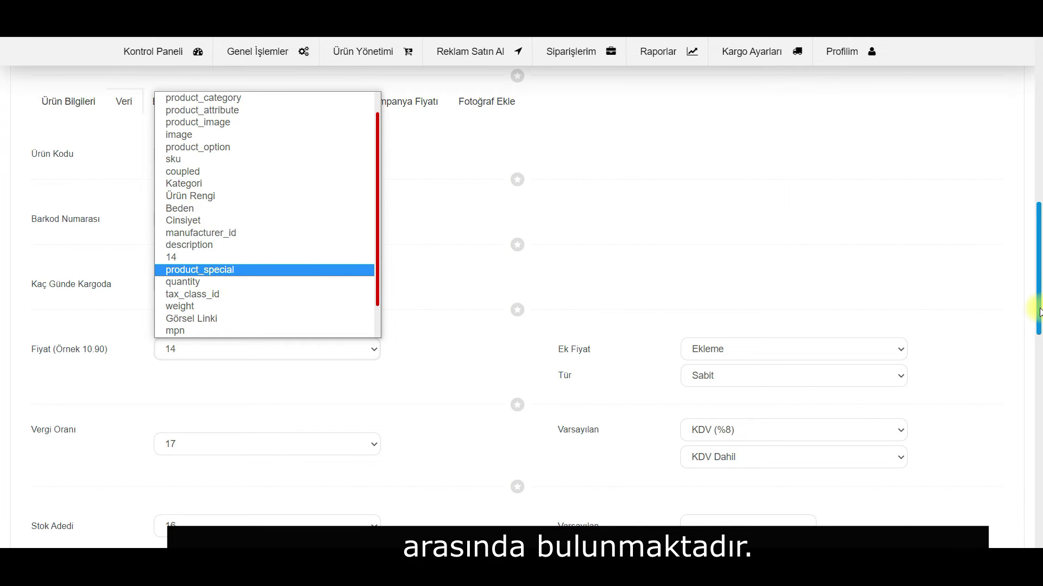
drag(1039, 313, 1039, 198)
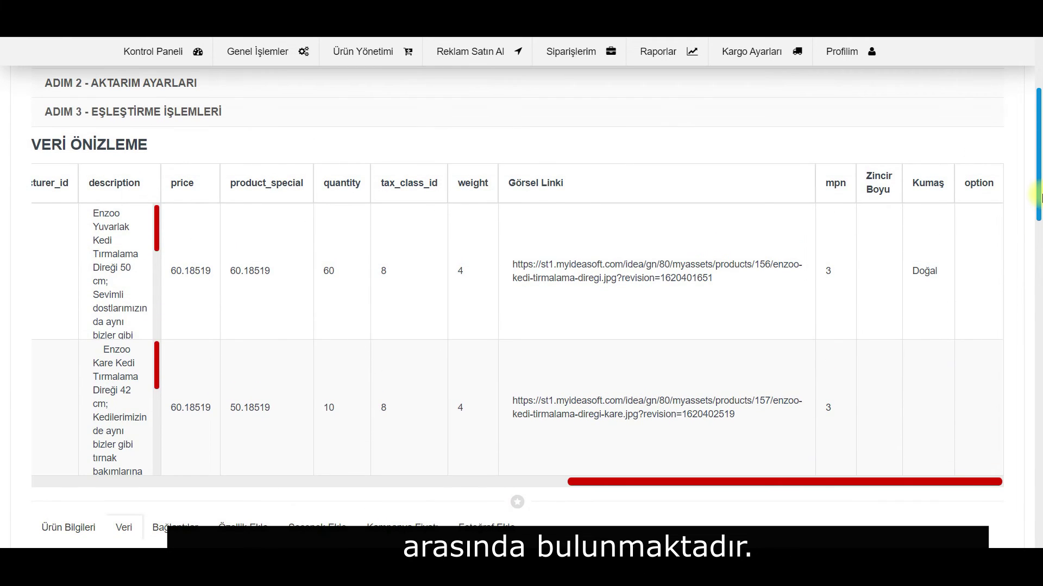
drag(855, 480, 749, 492)
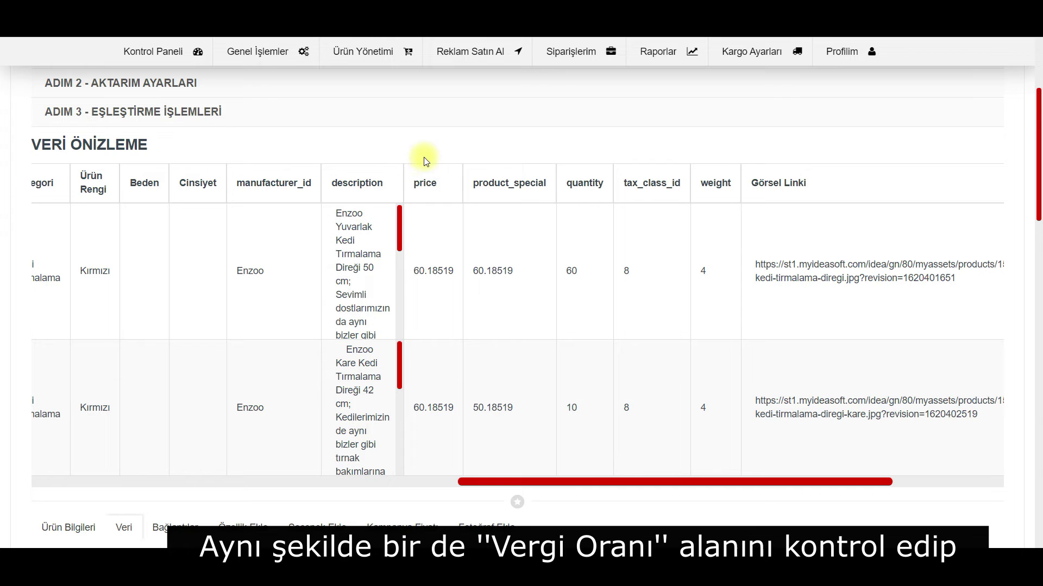
scroll(1021, 210, down, 1)
scroll(1021, 209, down, 8)
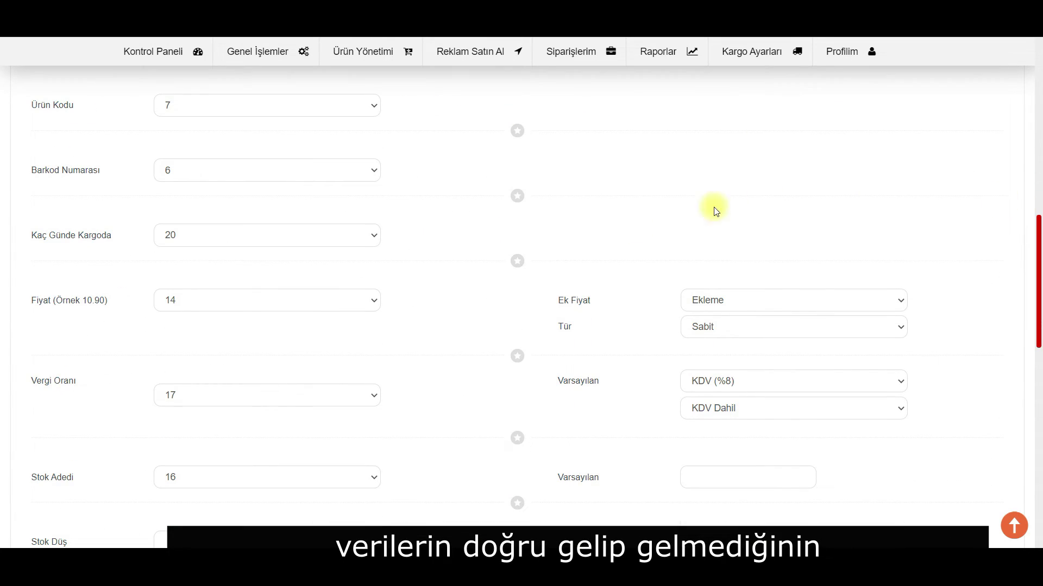
click(376, 399)
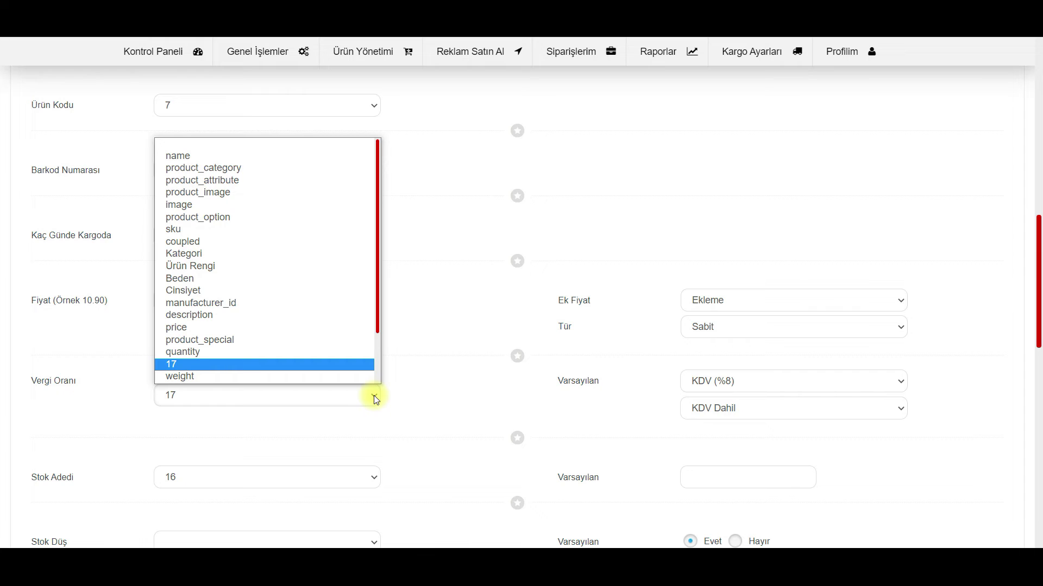
scroll(220, 367, down, 1)
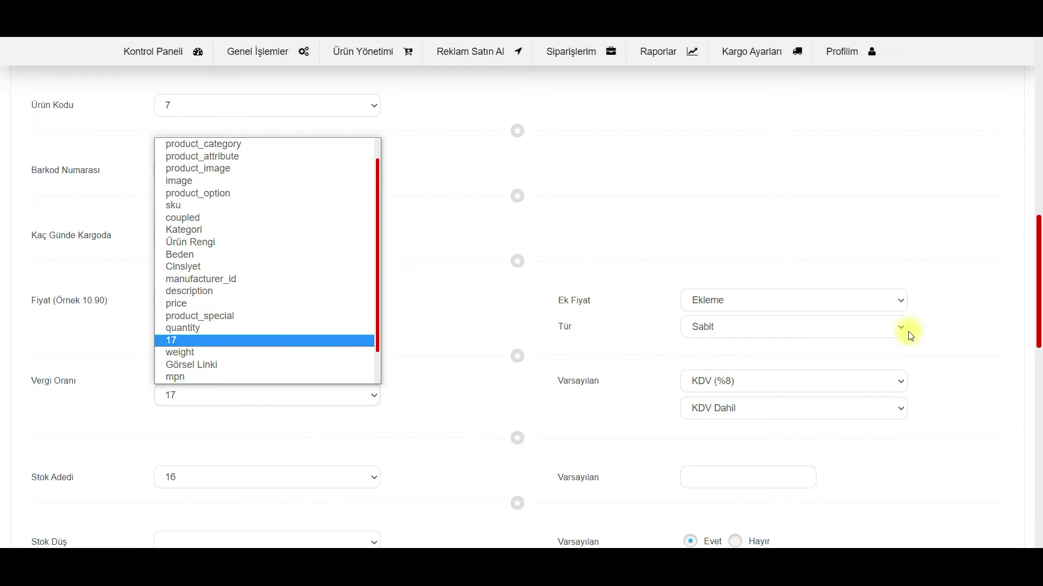
click(948, 328)
drag(1037, 330, 1035, 202)
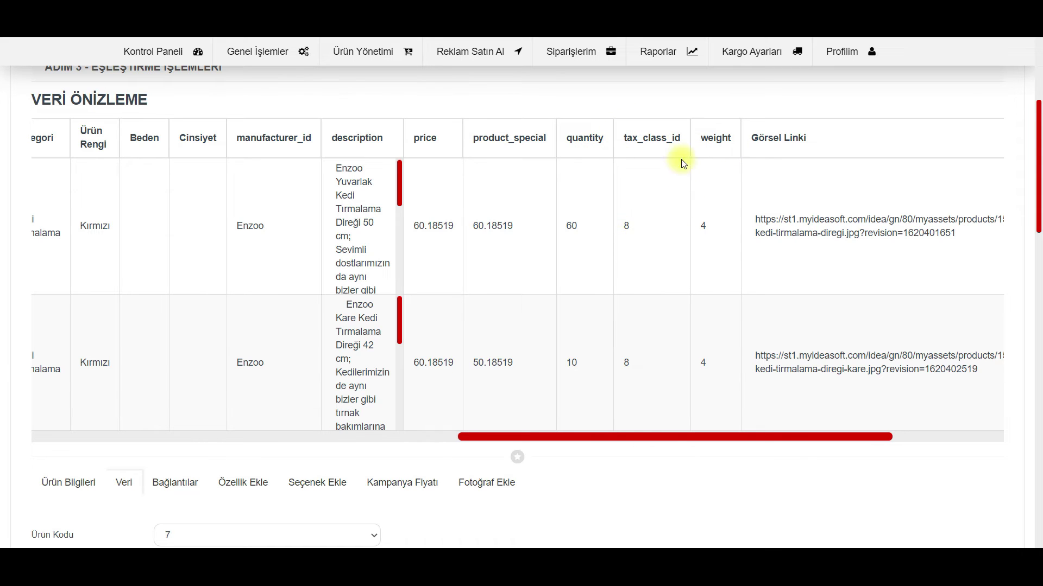
click(651, 103)
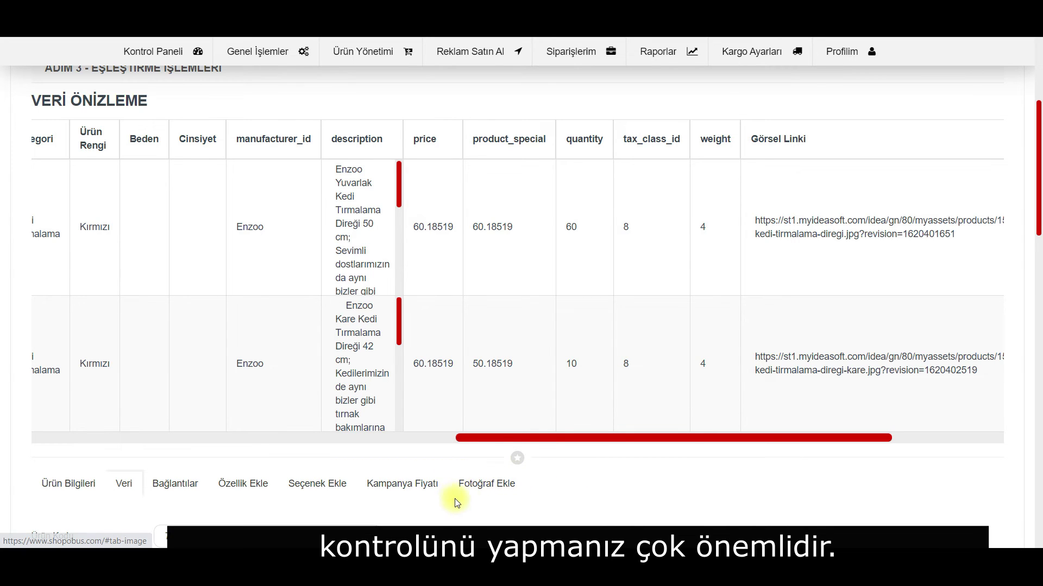
Step: Bring up the Fotoğraf Ekle mapping and confirm Resim is mapped to column 4
click(542, 484)
click(496, 488)
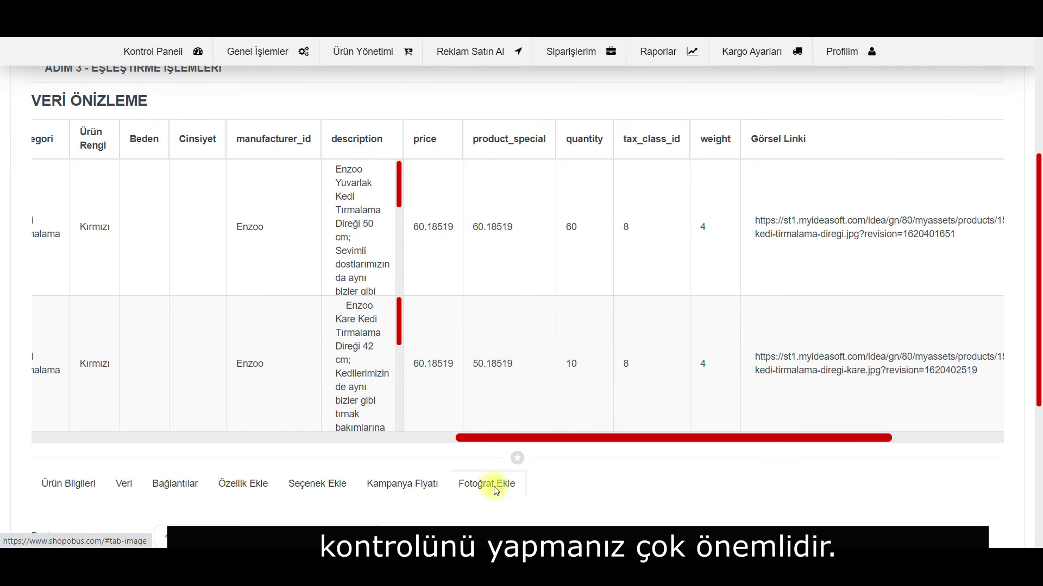
scroll(490, 488, down, 2)
scroll(489, 483, down, 3)
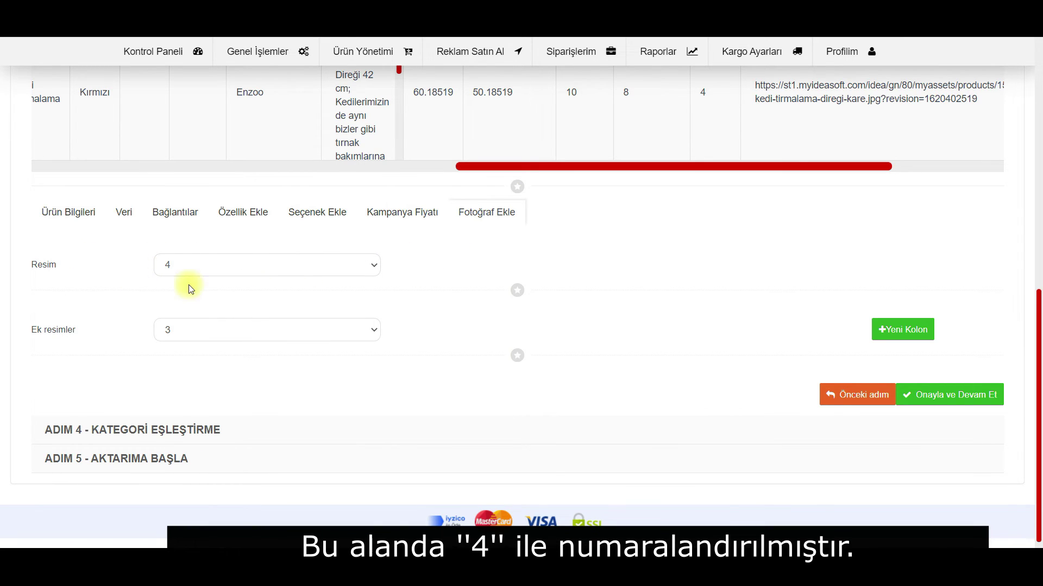
click(376, 262)
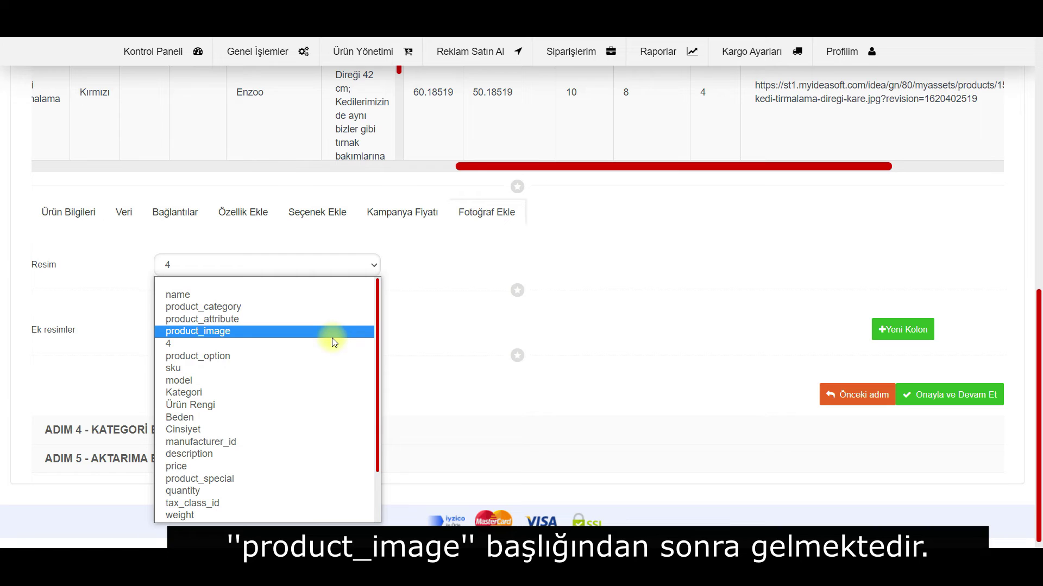
click(414, 331)
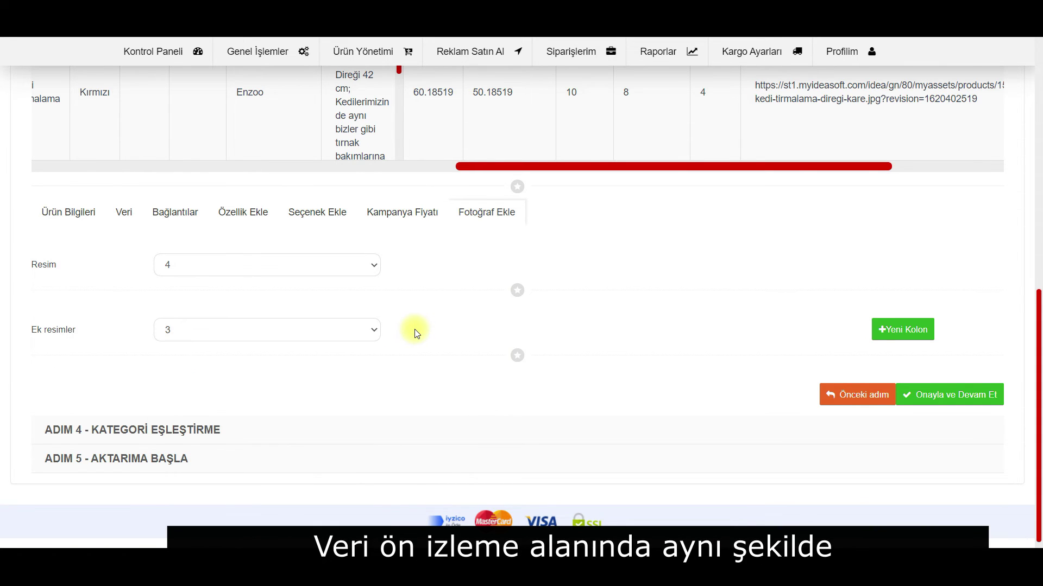
Step: Scroll the preview table left and confirm Ek resimler stays on column 3
scroll(415, 330, up, 3)
scroll(415, 333, up, 1)
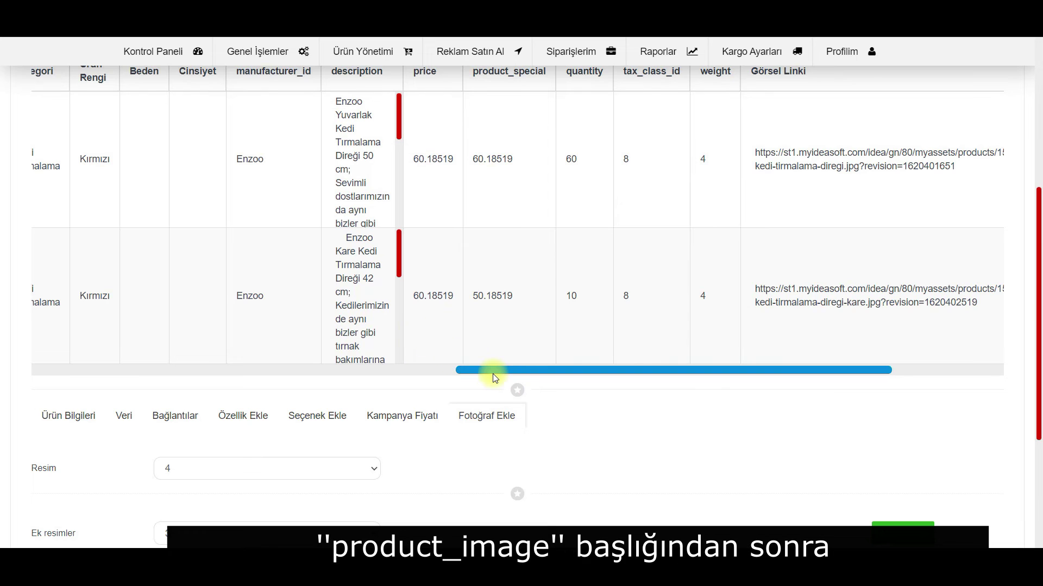
drag(493, 373, 64, 400)
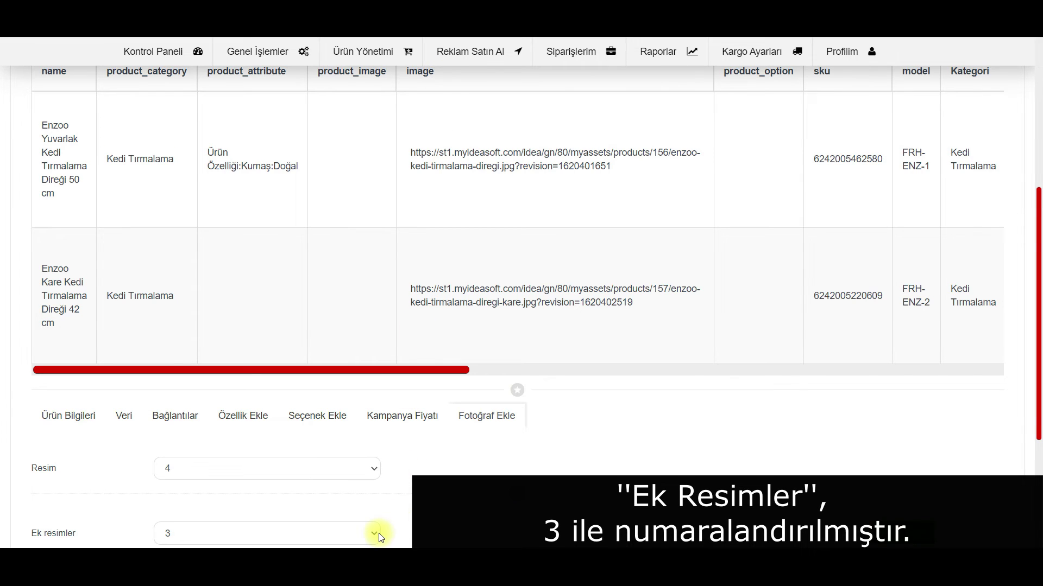
click(378, 536)
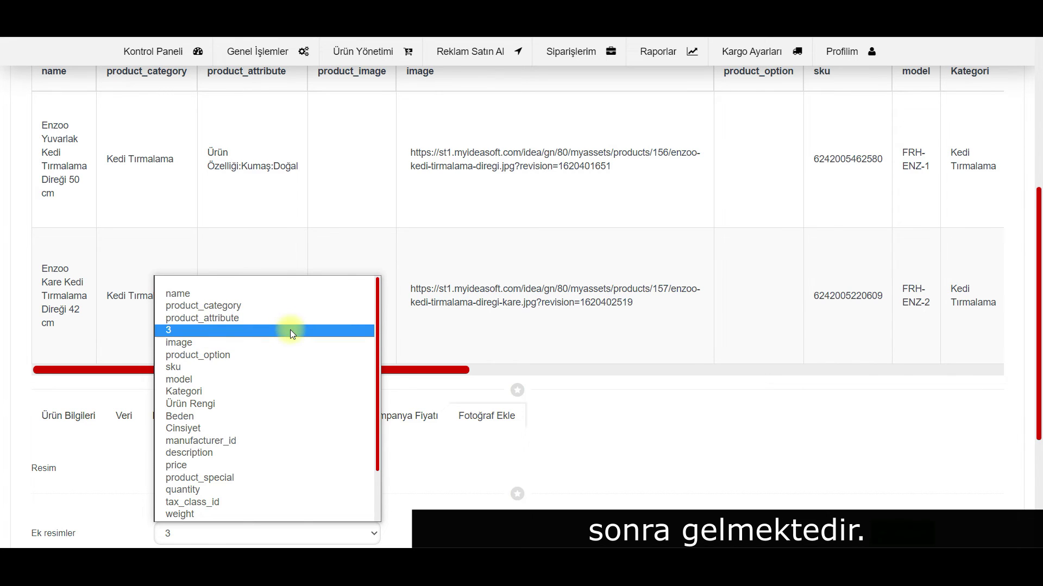
click(290, 82)
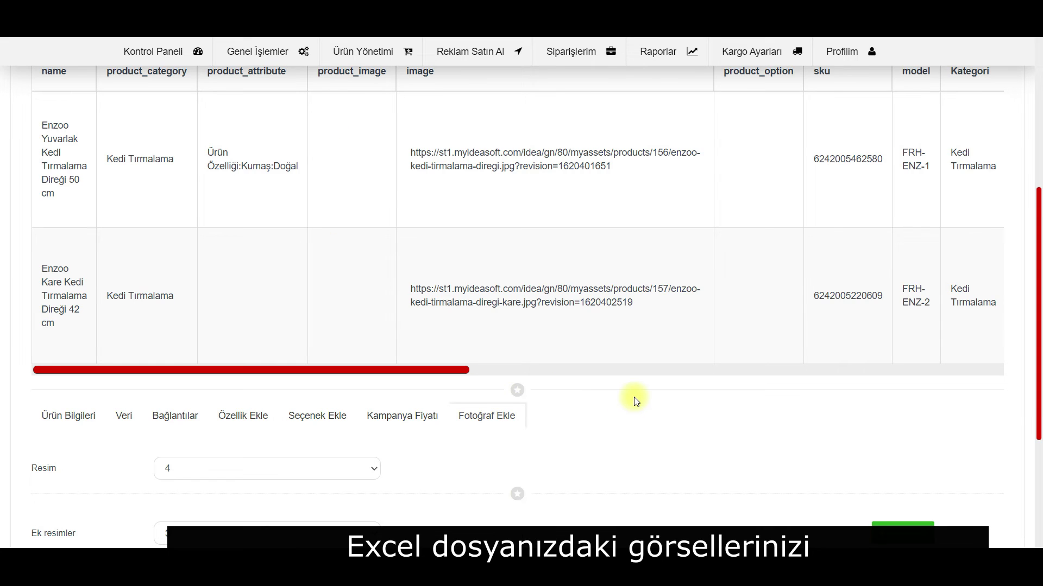
Step: Add two extra Ek resimler column rows, then remove both again
scroll(636, 401, down, 1)
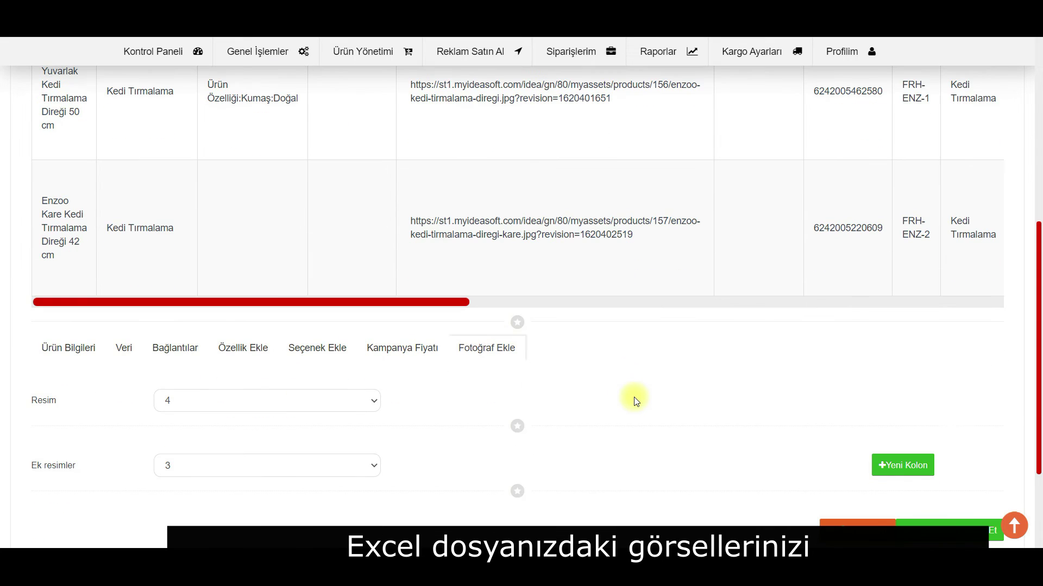
click(928, 469)
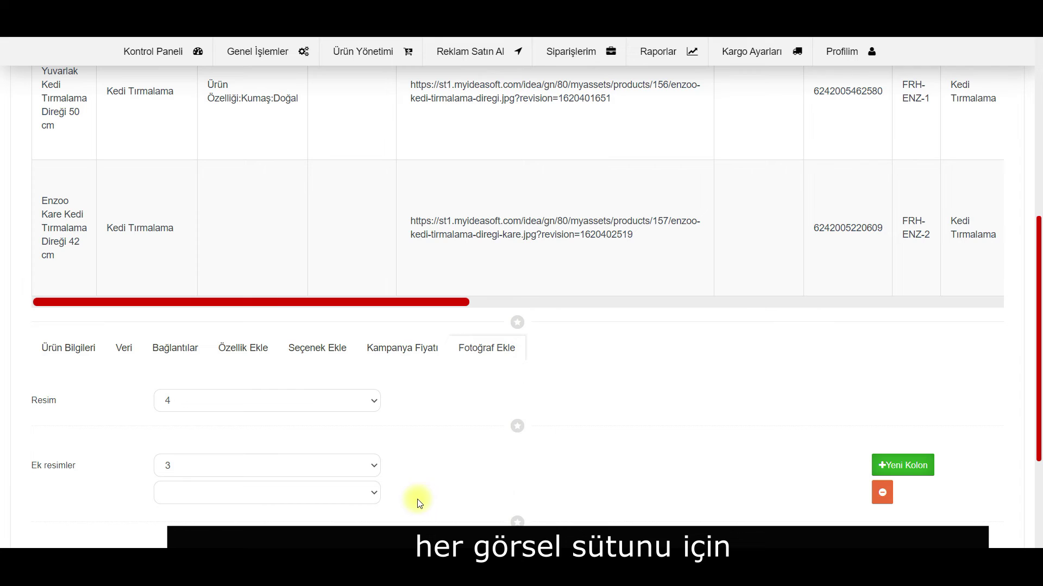
click(893, 466)
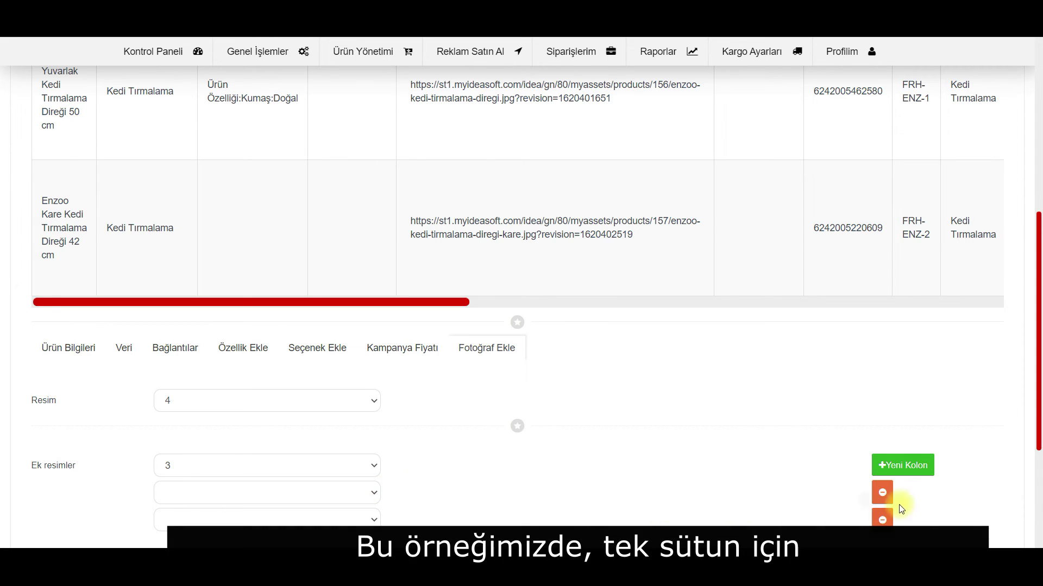
click(882, 493)
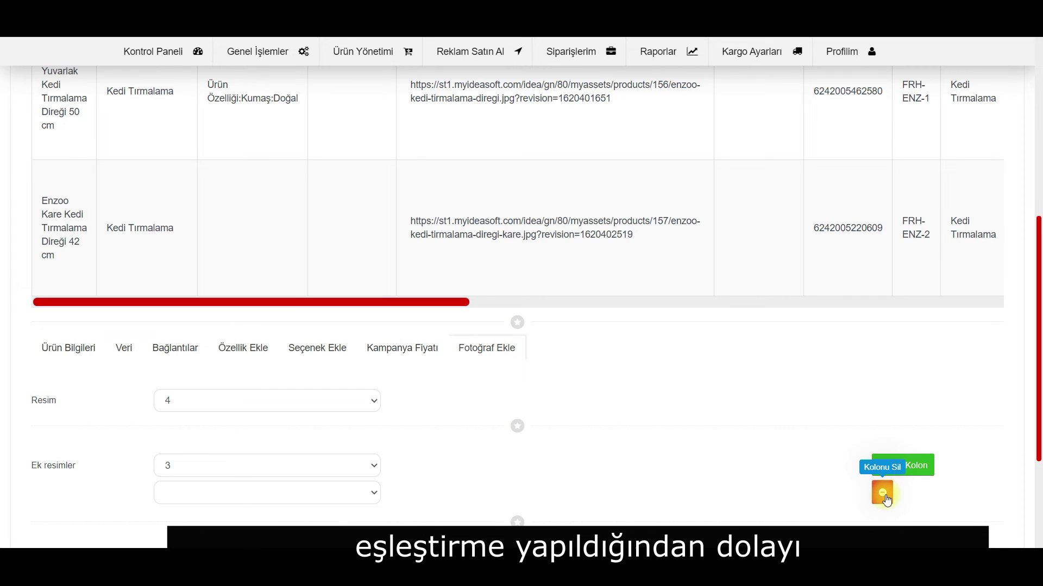
click(883, 494)
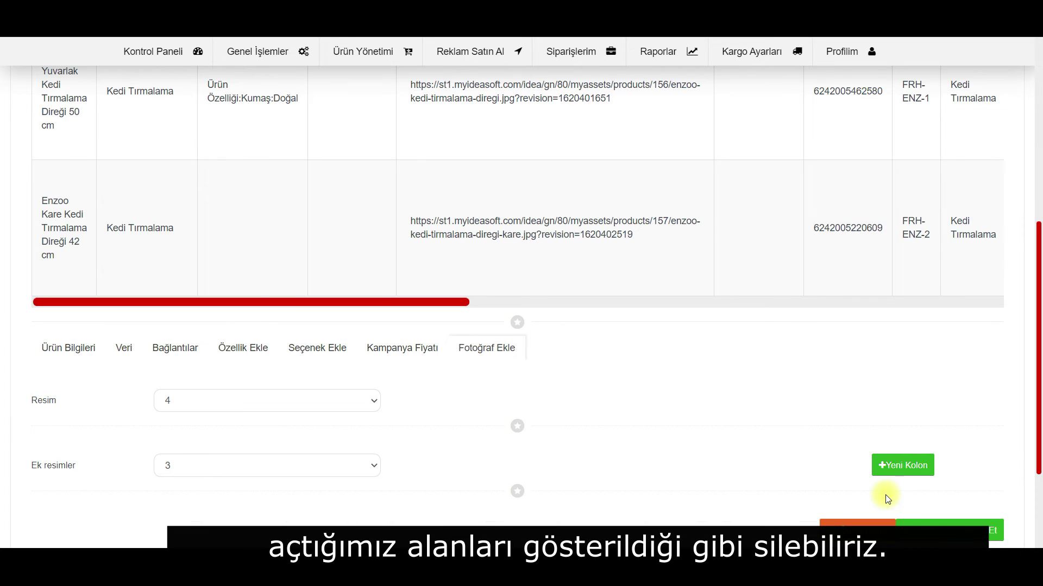
Step: Leave the default KDV rate unchanged and accept the mappings to reach category matching
click(646, 348)
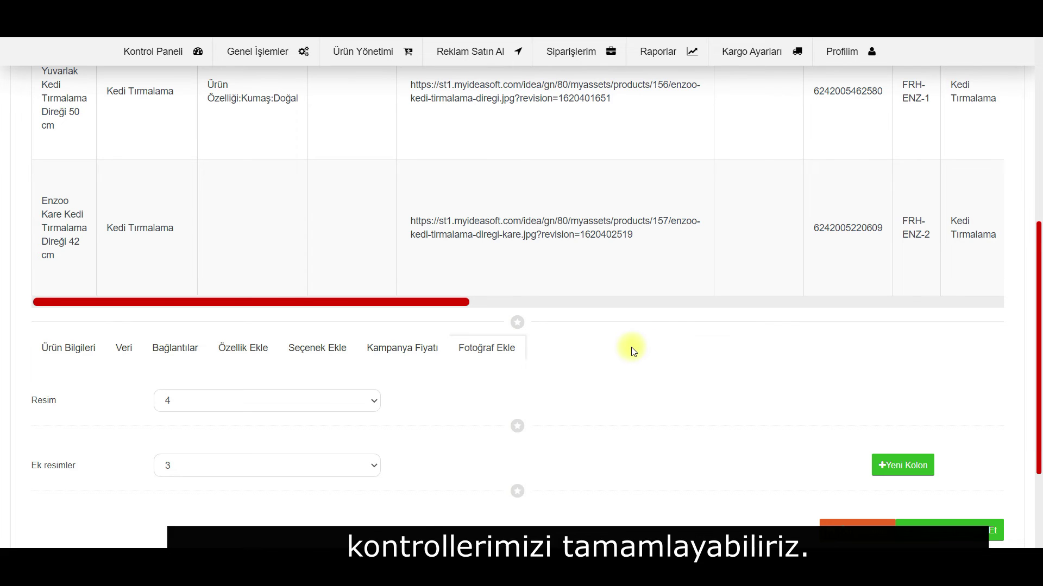
click(130, 352)
scroll(640, 141, down, 5)
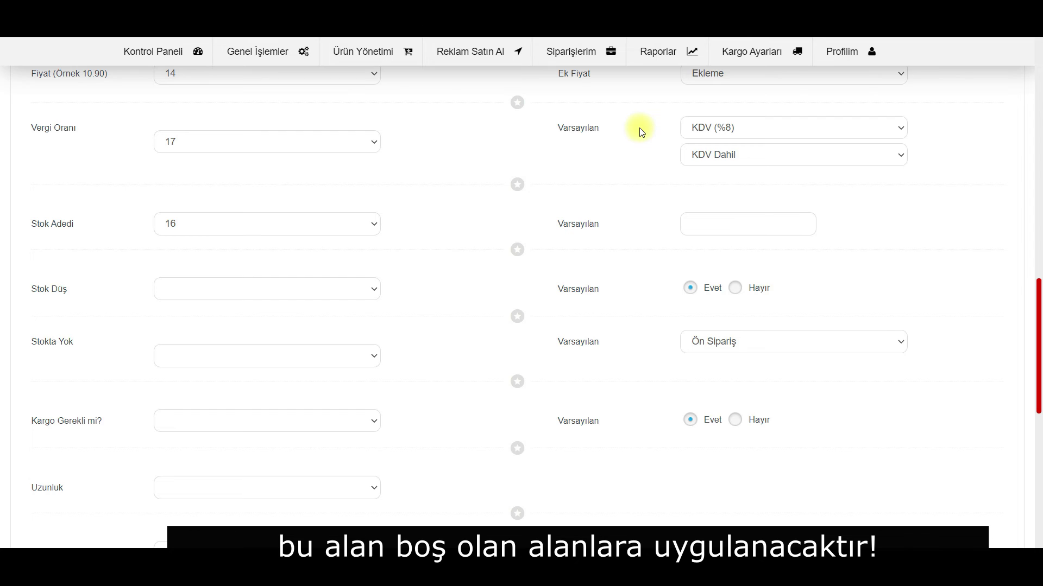
click(898, 127)
click(897, 125)
scroll(947, 451, down, 7)
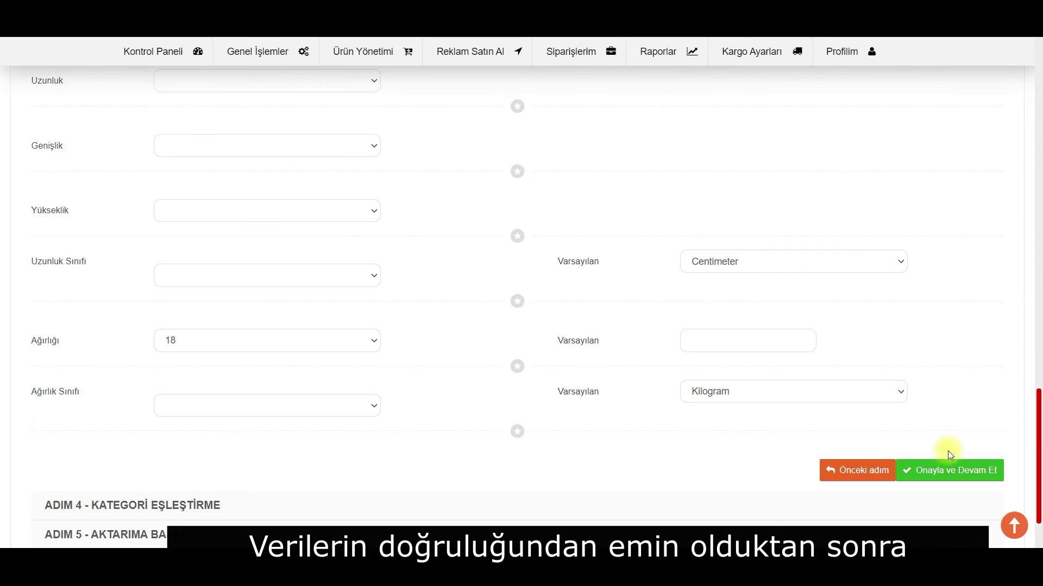
click(954, 478)
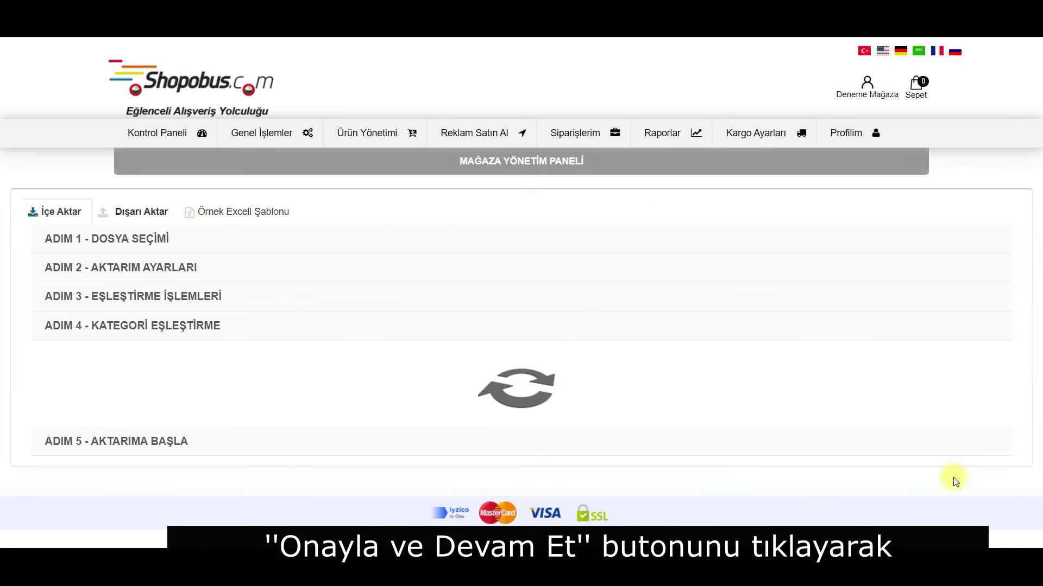
Step: Map Kedi Tırmalama to Kedi > Tırmalama and Gümüş Kolye to Gümüş Takılar > Gümüş Kolye
scroll(1018, 276, down, 1)
scroll(1021, 278, down, 3)
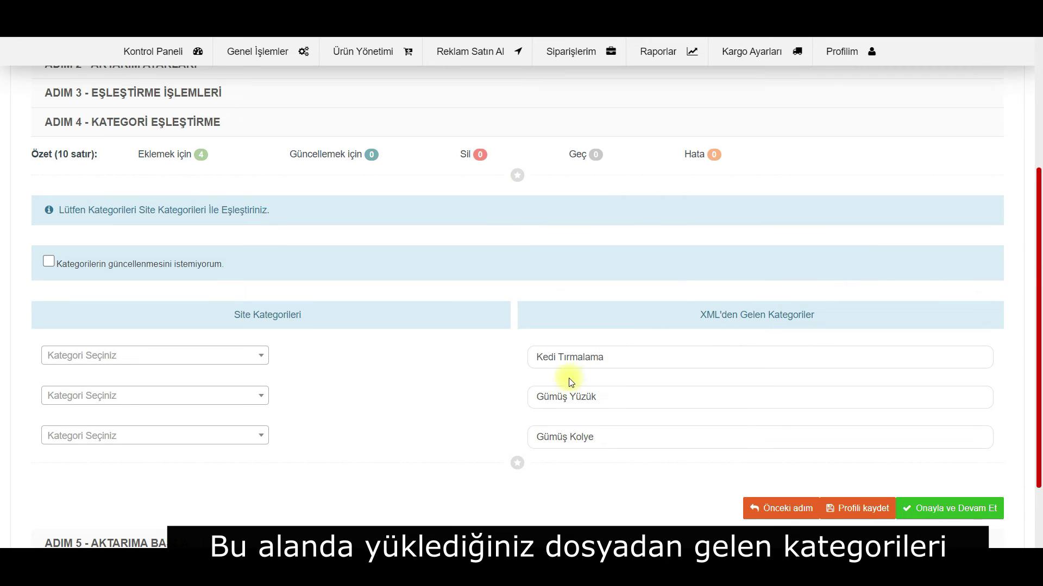
click(514, 357)
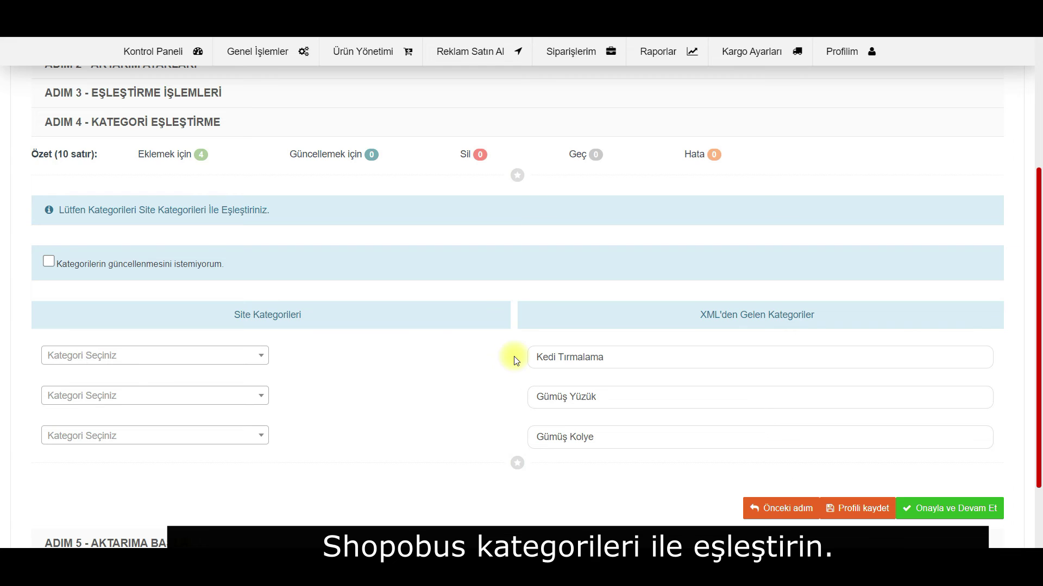
click(215, 357)
text(tır)
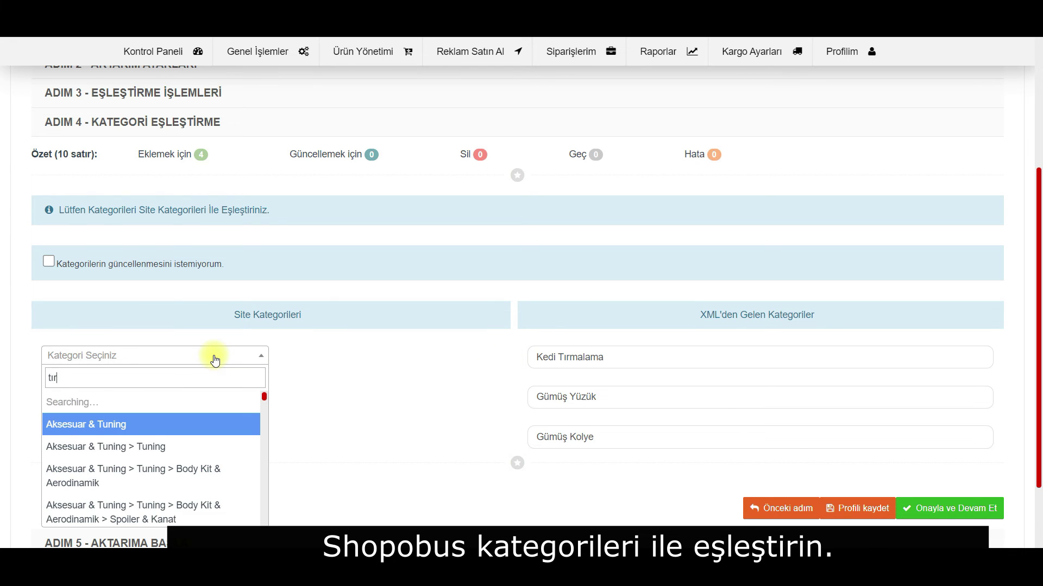
text(malama)
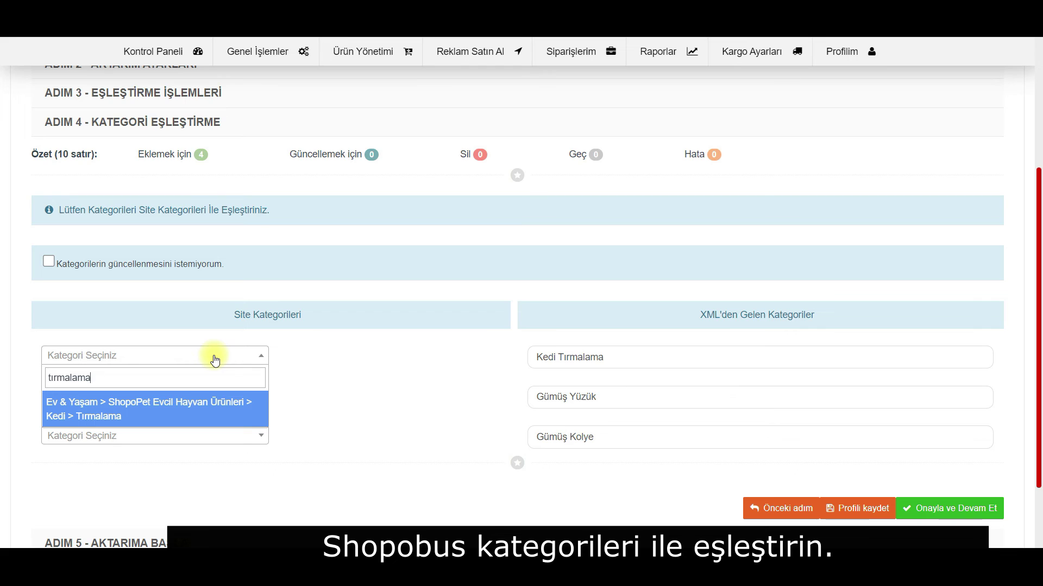
click(211, 413)
click(170, 440)
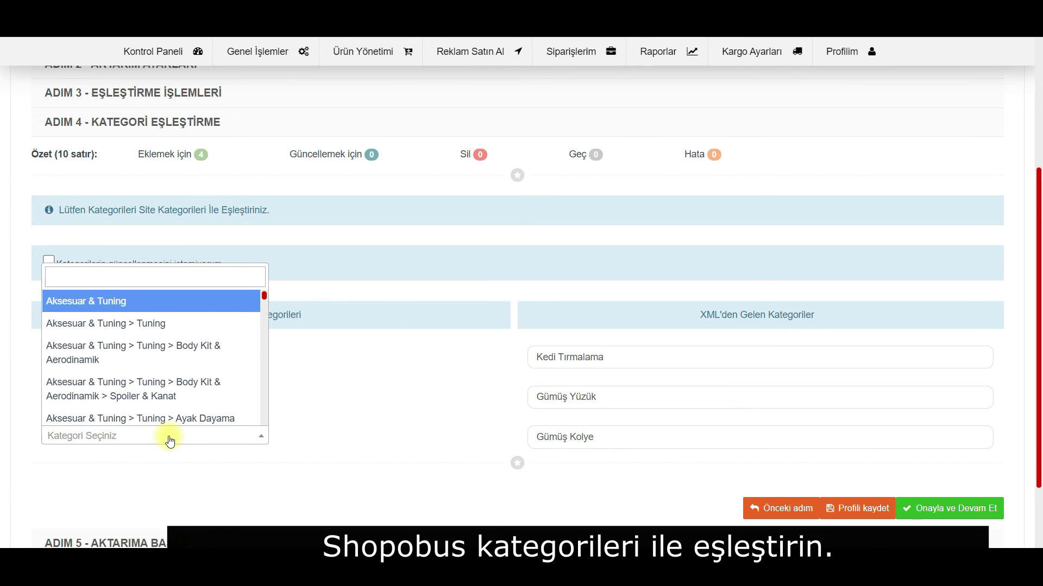
text(gümüş kolye)
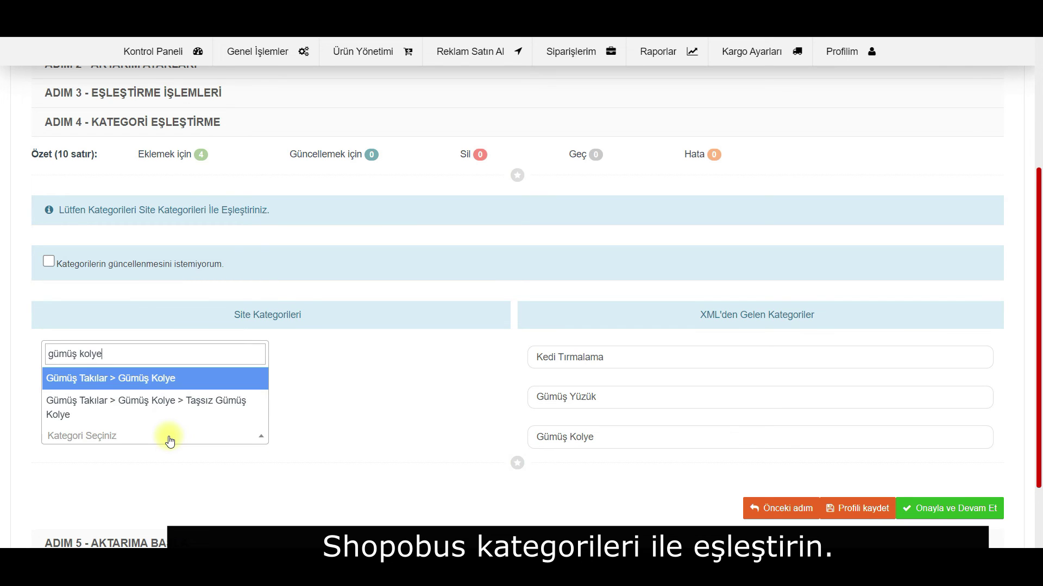
click(193, 379)
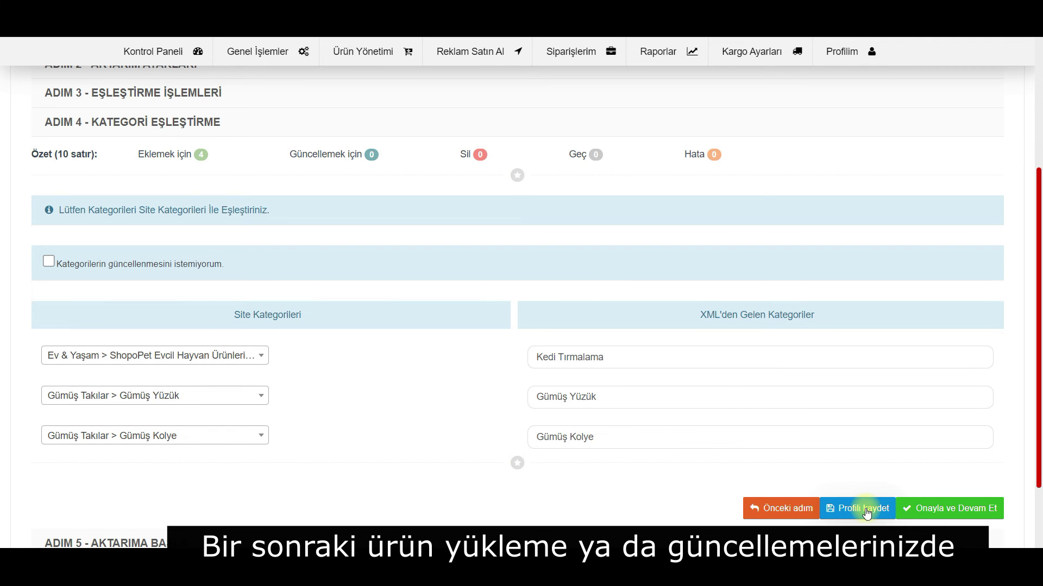
click(865, 508)
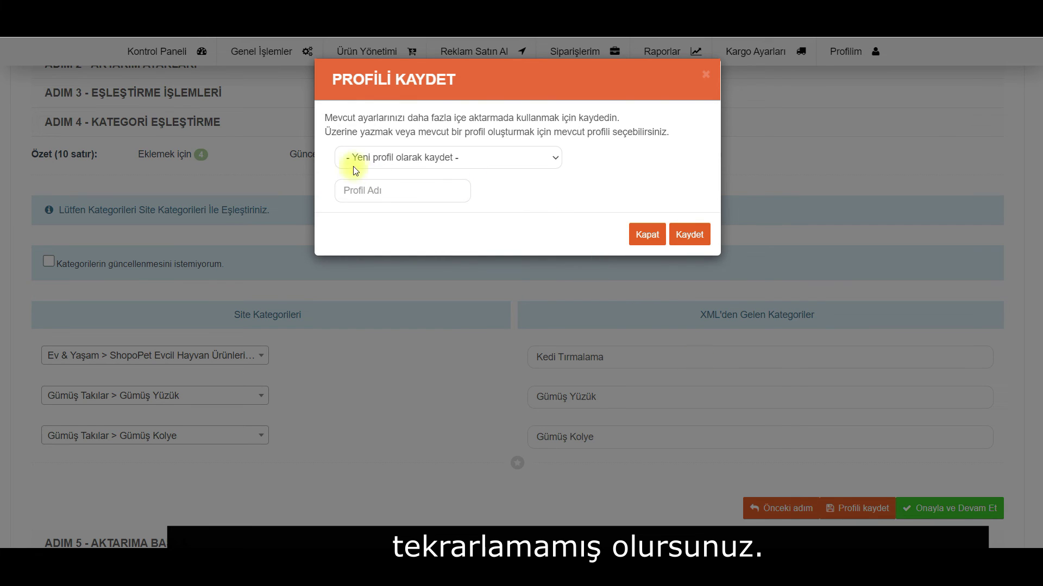
Step: Save the profile under the suggested name 'seçeneksiz ürün yükleme kategori eşleşmesi' and confirm the categories
click(372, 192)
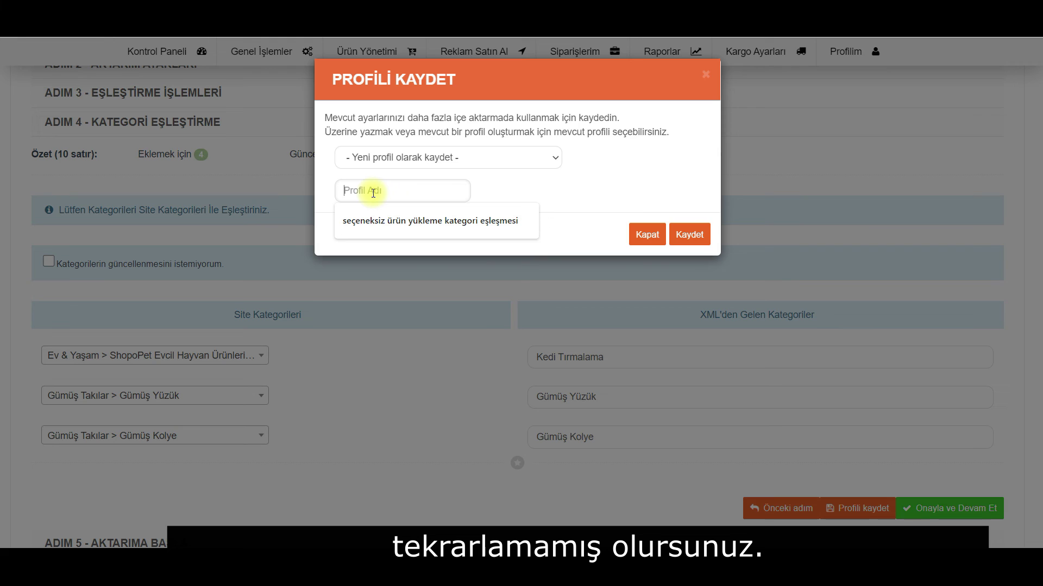
click(416, 220)
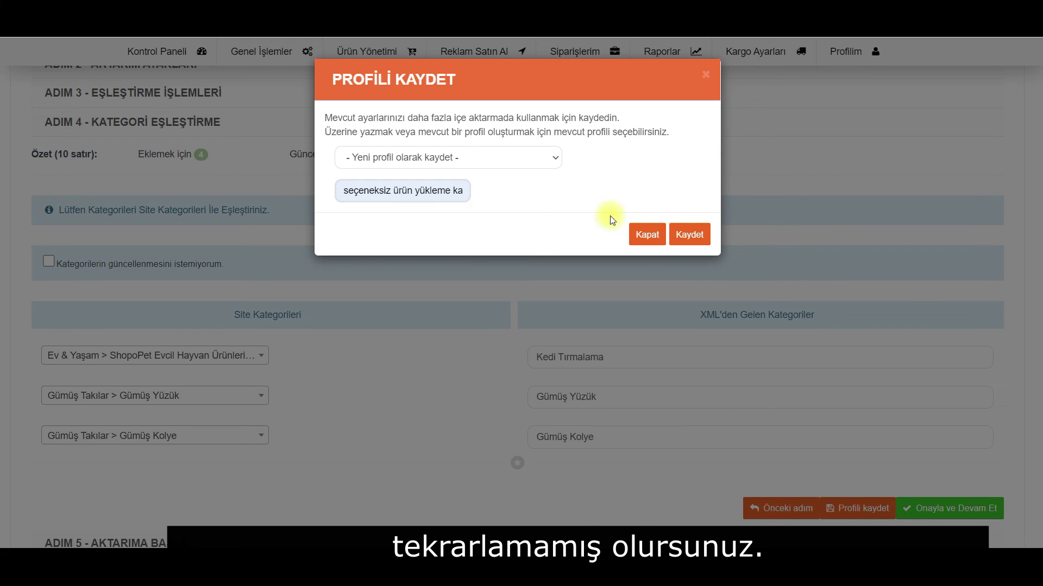
click(699, 237)
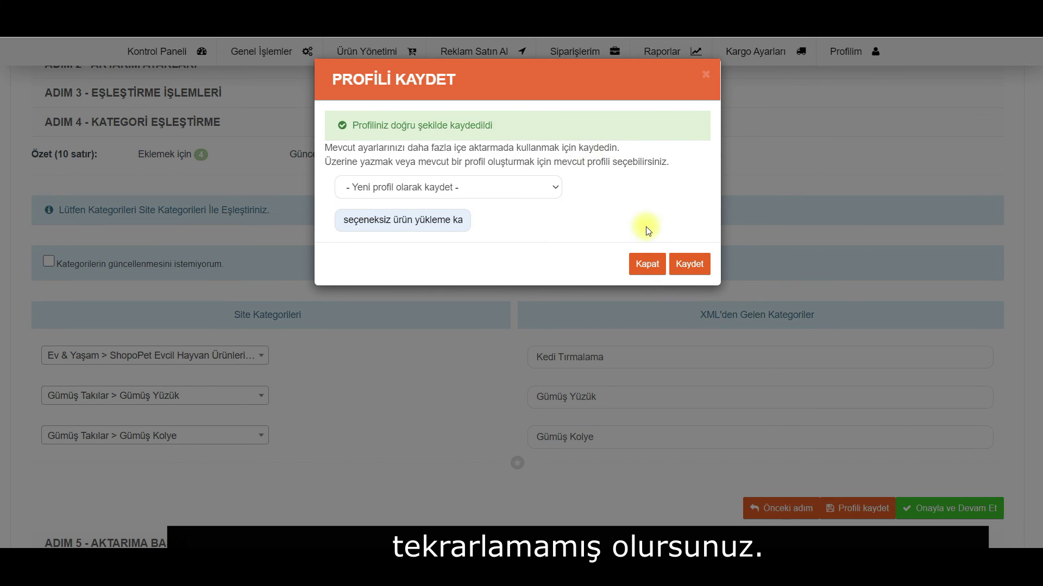
click(648, 265)
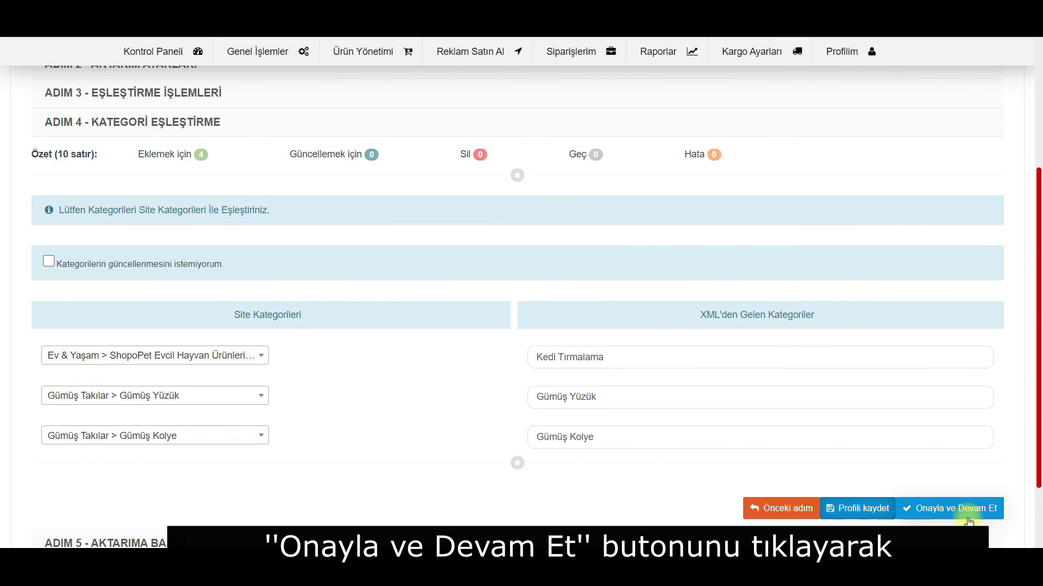
click(969, 513)
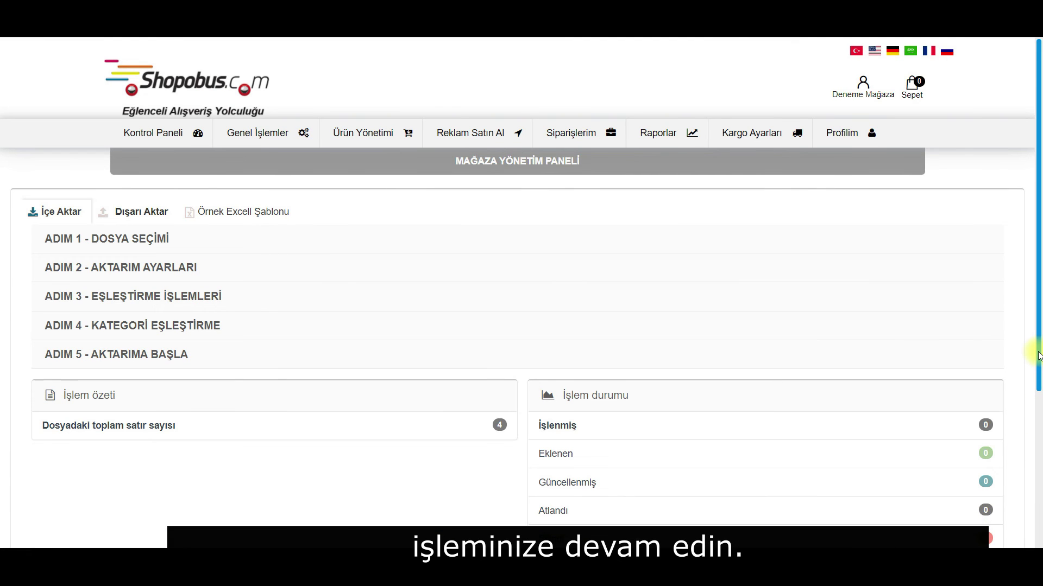
Step: Start the import and check the results: 4 products added, 0 updated, 0 errors
scroll(1036, 354, down, 3)
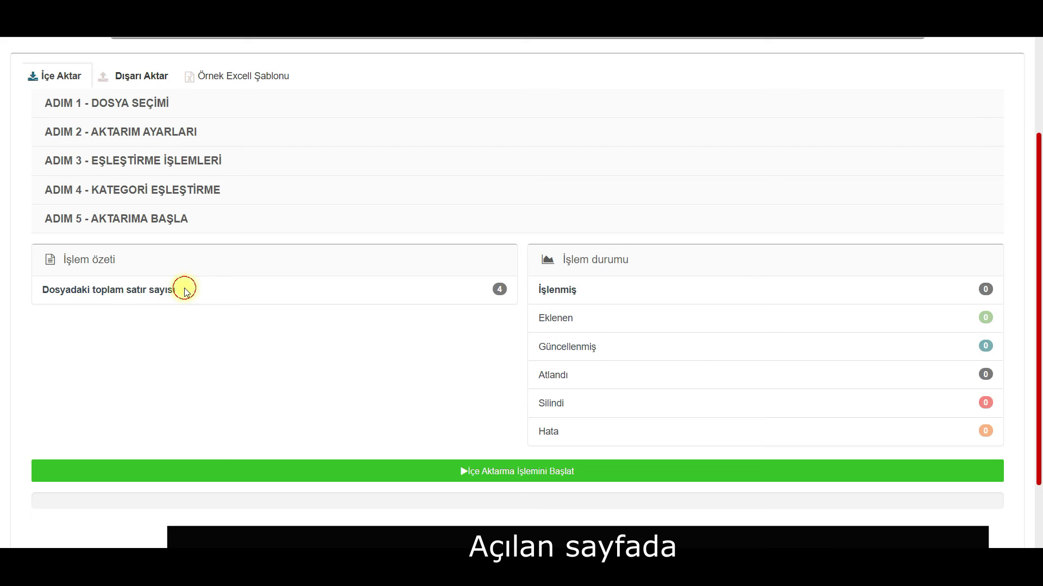
click(671, 475)
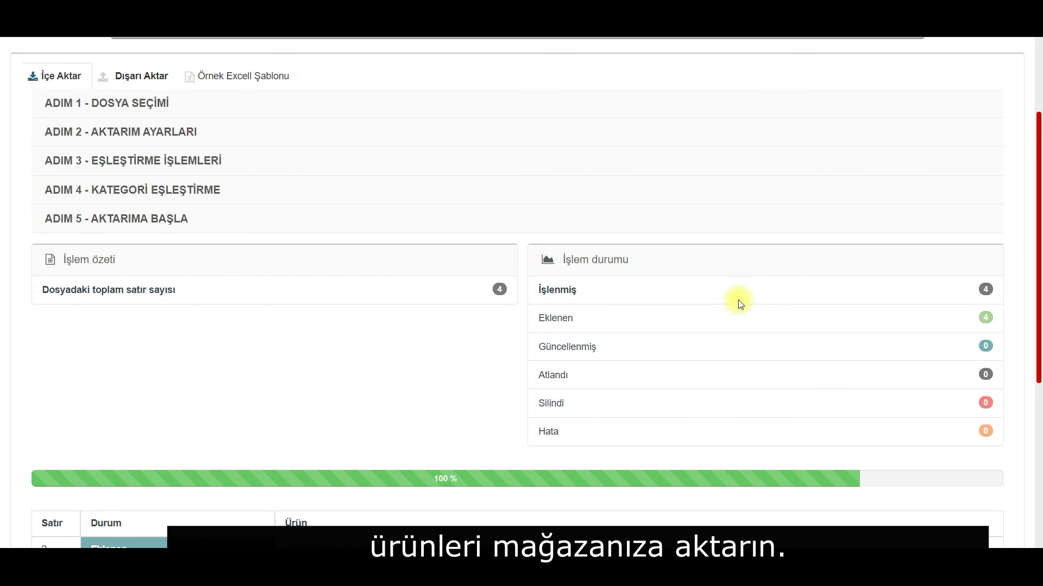
scroll(506, 350, down, 3)
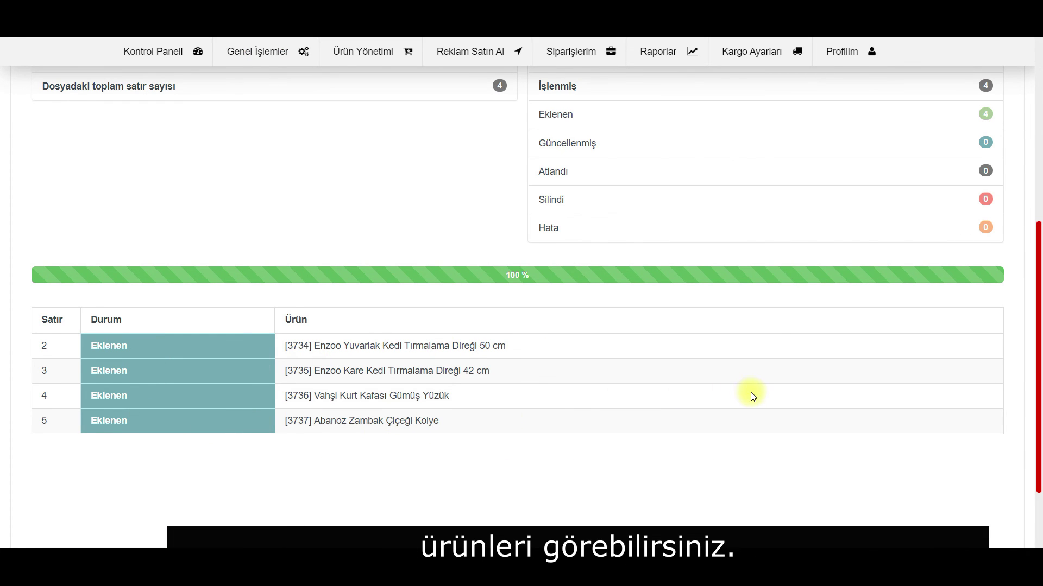
scroll(750, 392, up, 1)
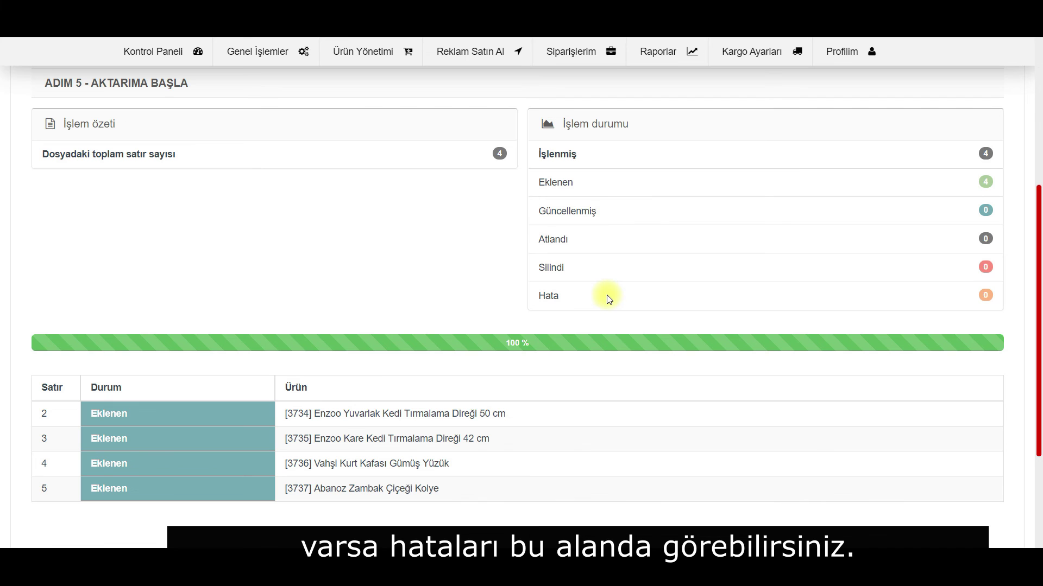
scroll(1021, 386, down, 2)
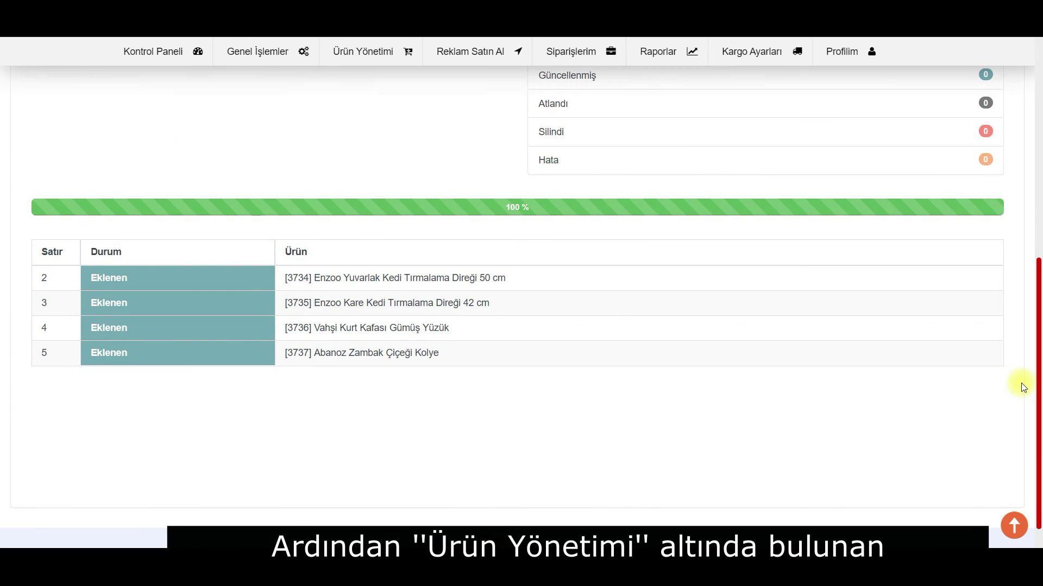
Step: List Mağazanızdaki Ürünler and verify all four imported products show status Yayında
click(353, 50)
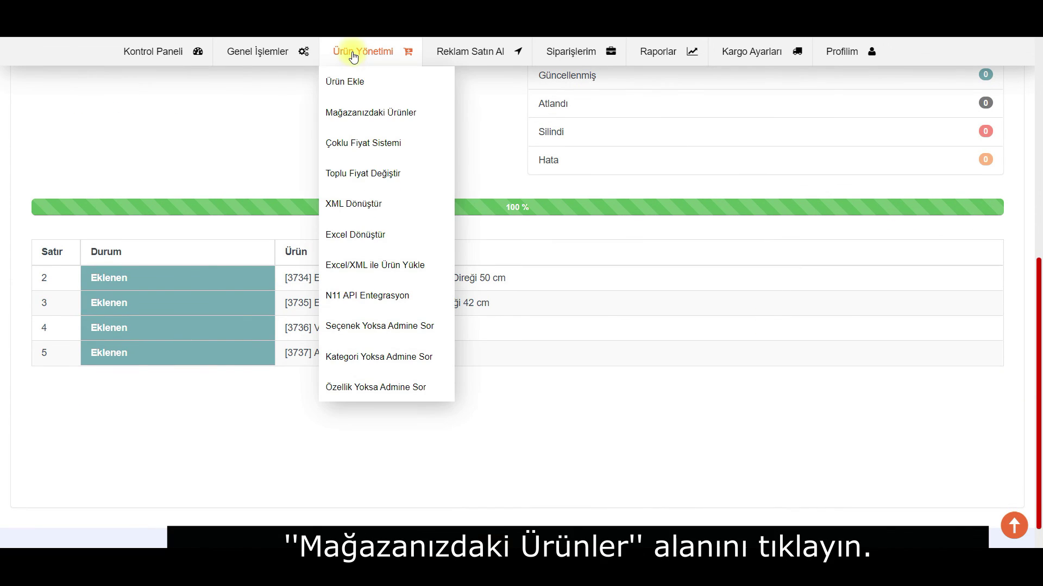
click(366, 113)
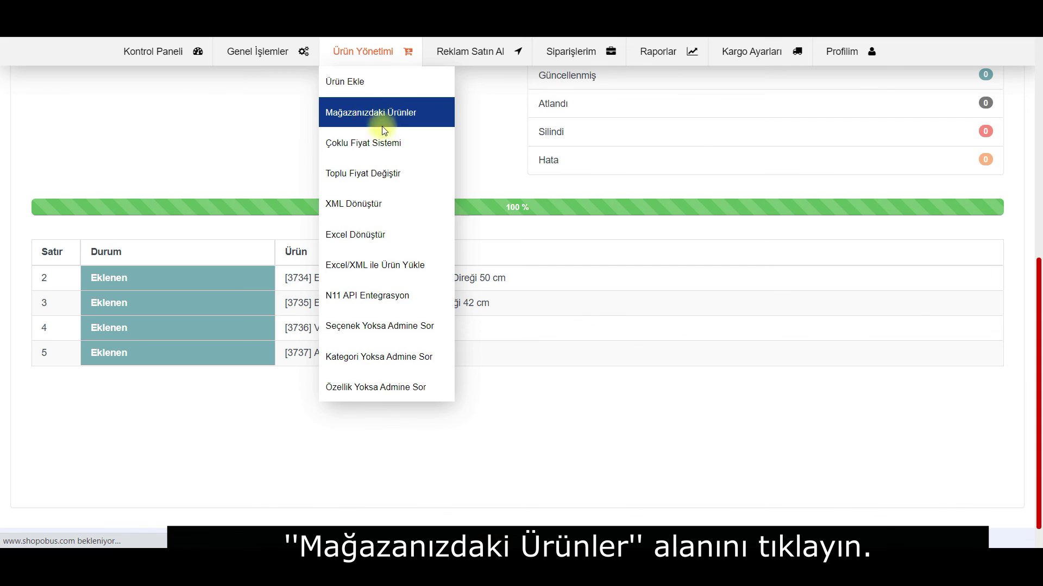
scroll(599, 237, down, 3)
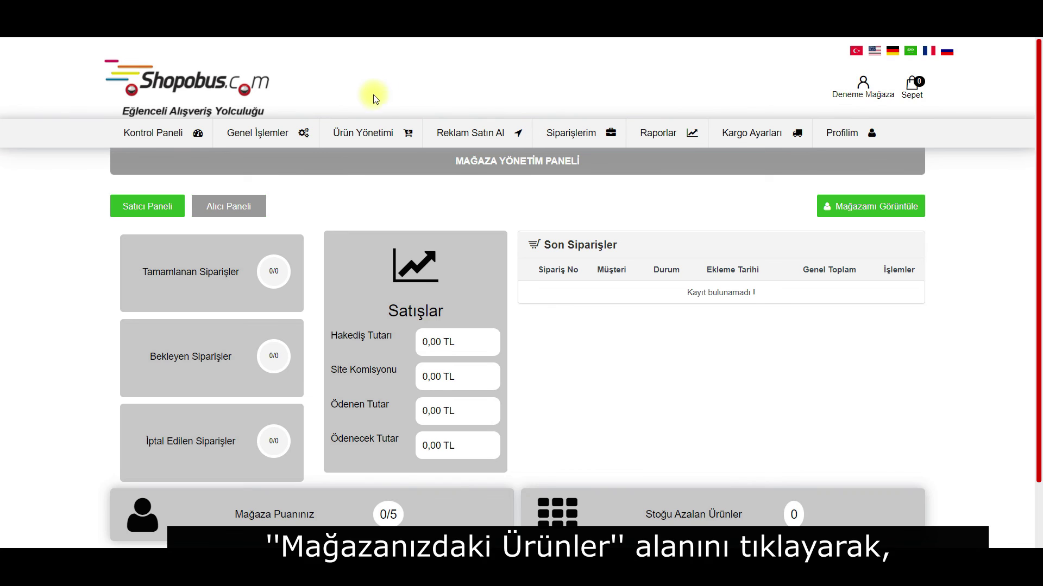
click(365, 133)
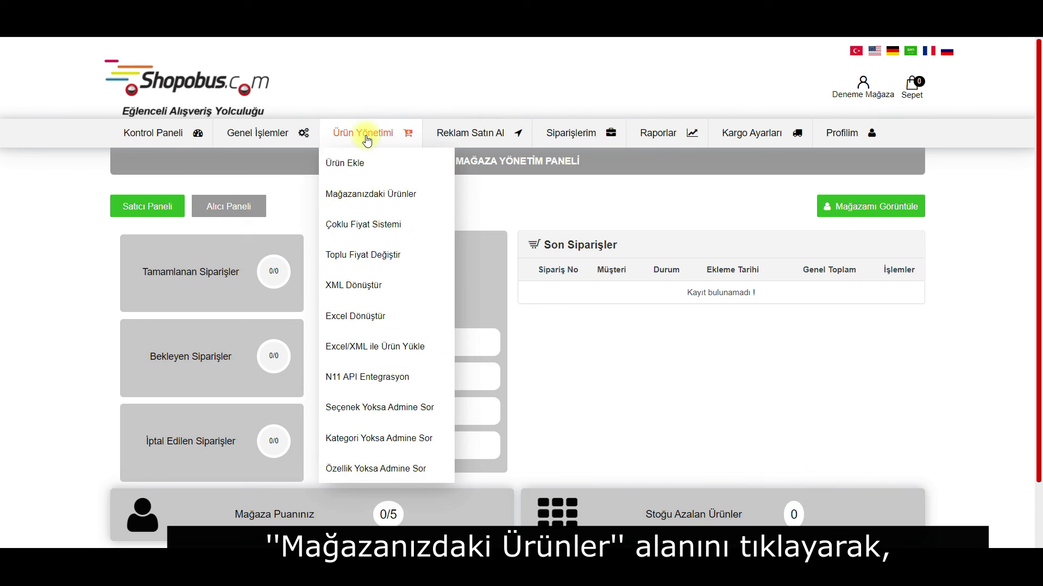
click(371, 194)
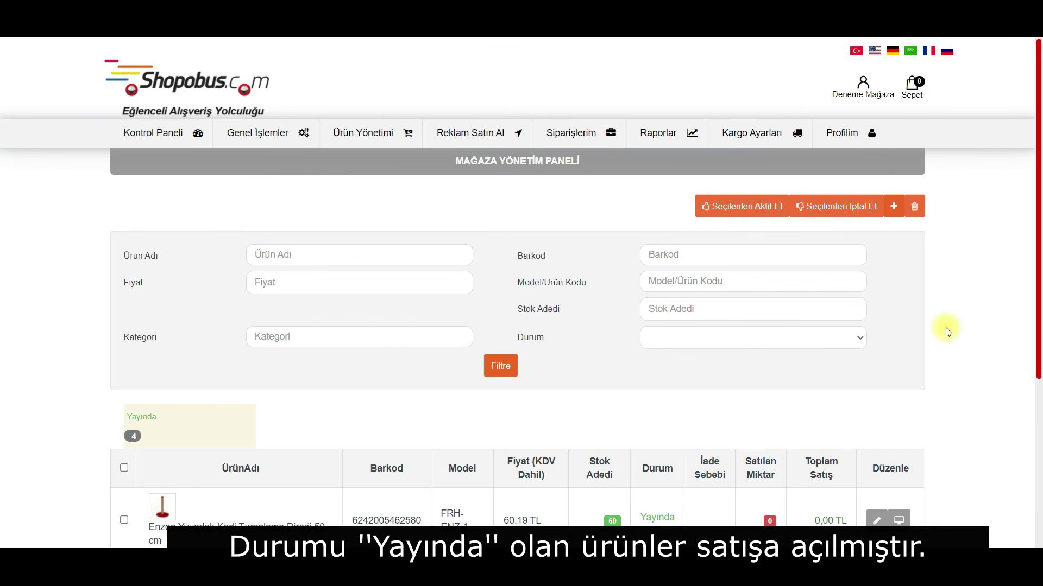
scroll(945, 327, down, 4)
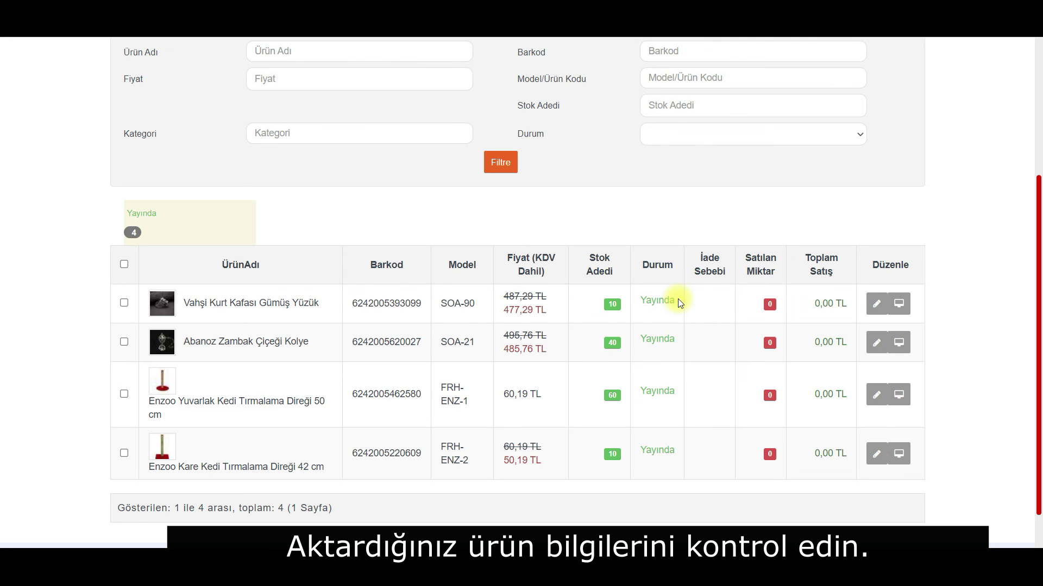
click(899, 396)
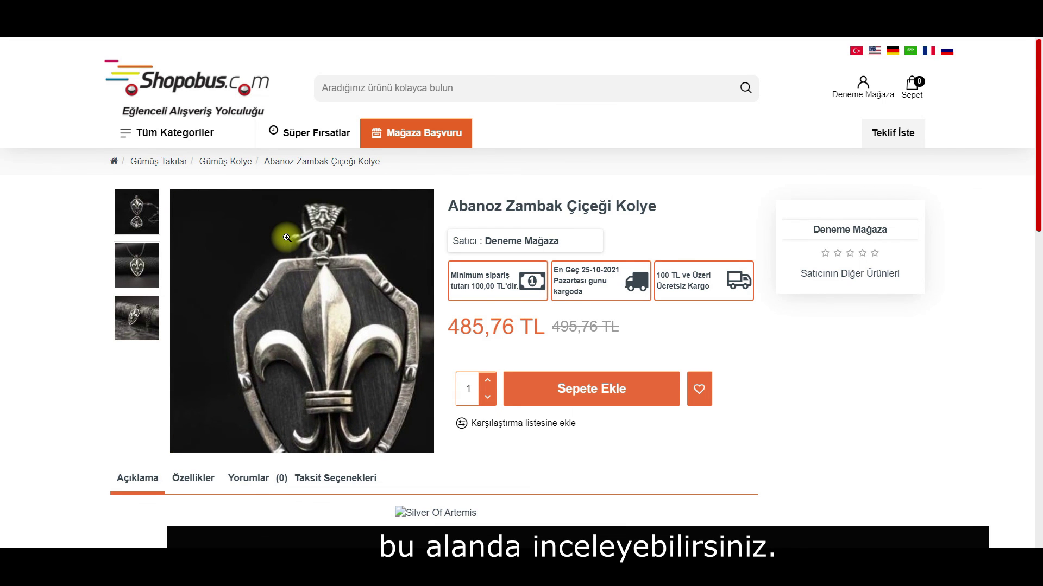
Step: Show the necklace page's Özellikler: Unisex with a 45 cm chain
scroll(174, 271, down, 3)
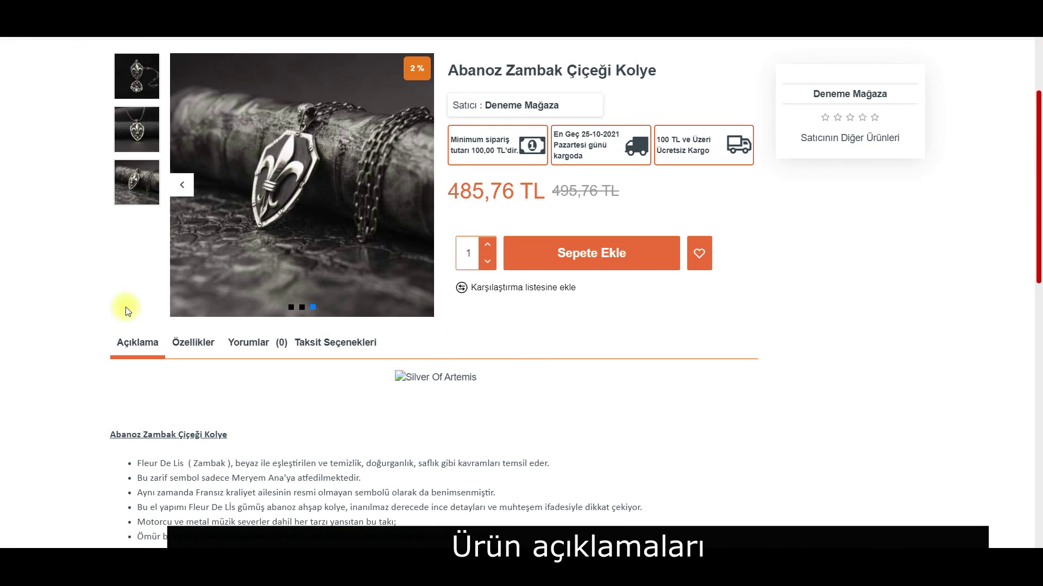
click(189, 350)
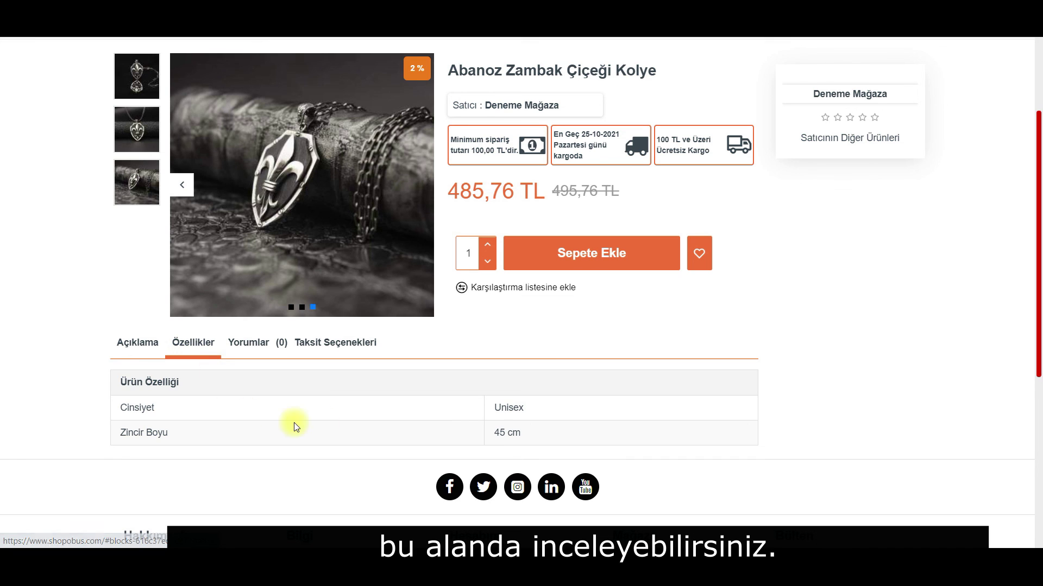